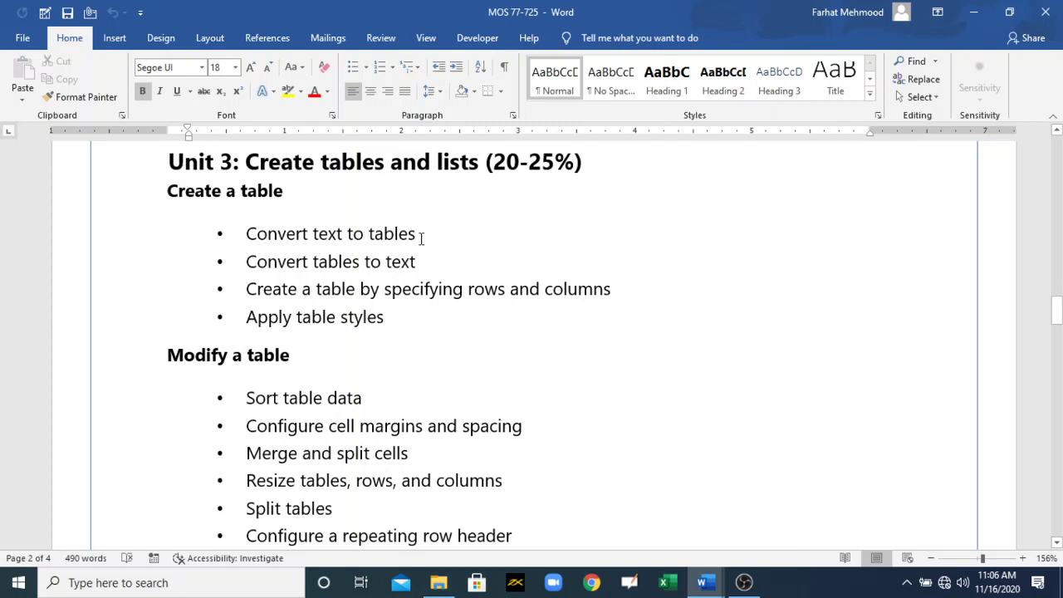
Colour the "Convert text to tables" bullet red, and switch to the WHY PLAY IN THE ASHL document
{"action": "left_click_drag", "start_coordinate": [420, 239], "coordinate": [264, 240]}
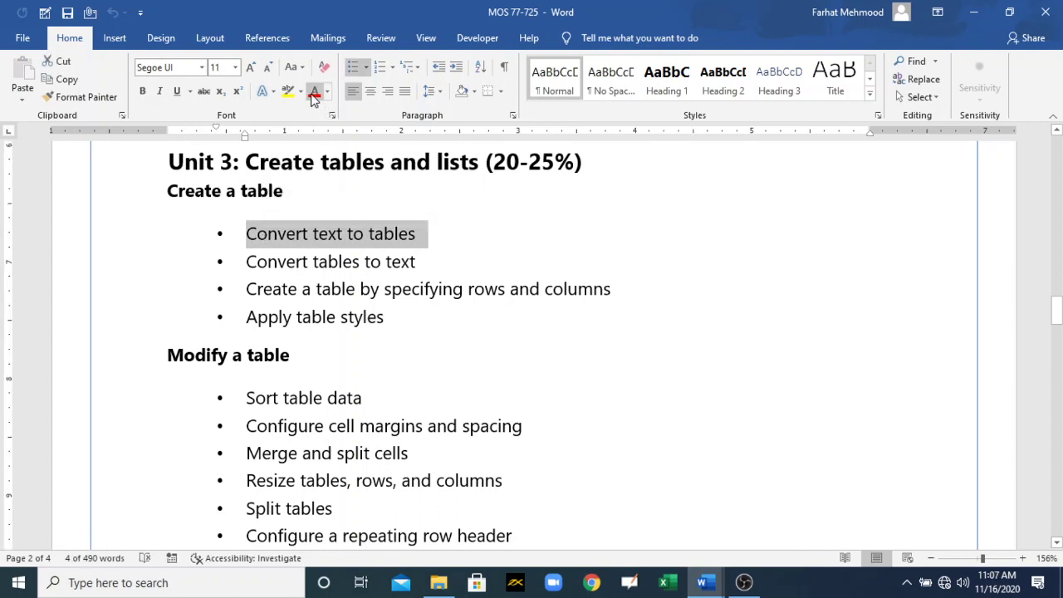
{"action": "left_click", "coordinate": [313, 96]}
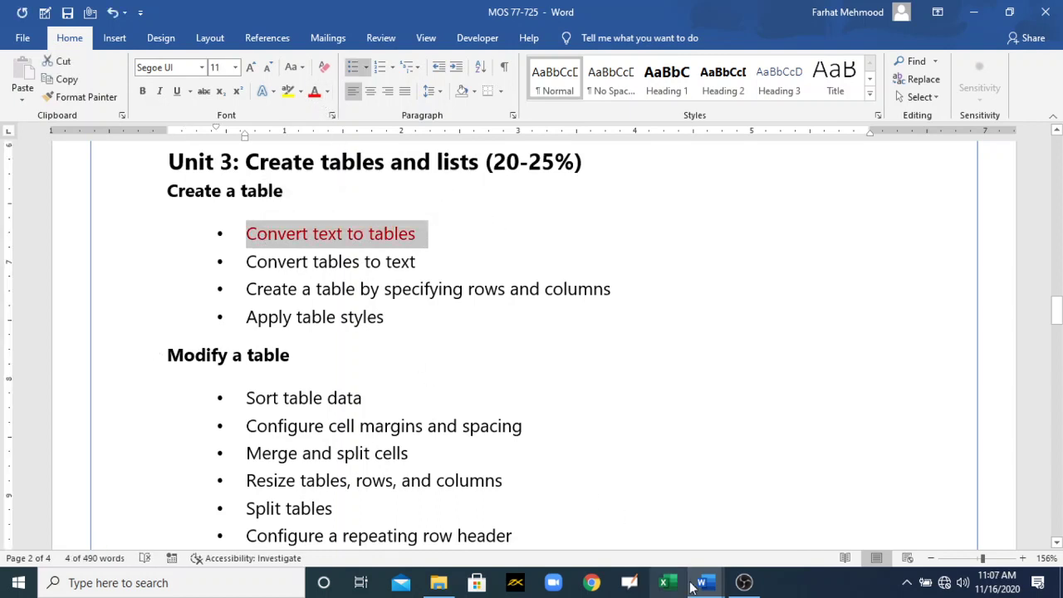
{"action": "mouse_move", "coordinate": [708, 585]}
{"action": "left_click", "coordinate": [782, 506]}
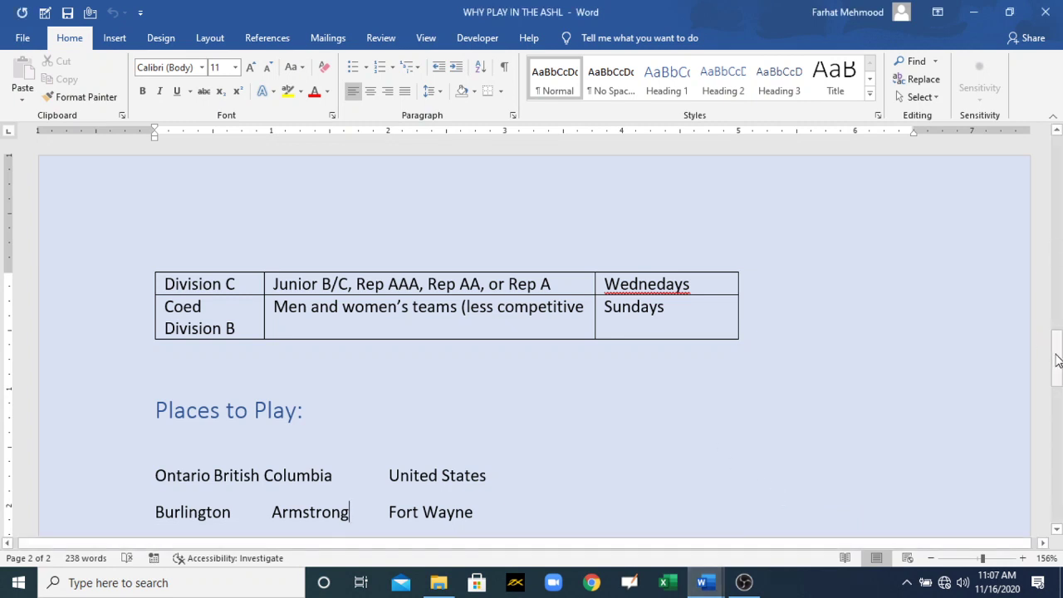
Search the document for the "Places to Play" heading and go to it
{"action": "left_click_drag", "start_coordinate": [1056, 359], "coordinate": [1058, 393]}
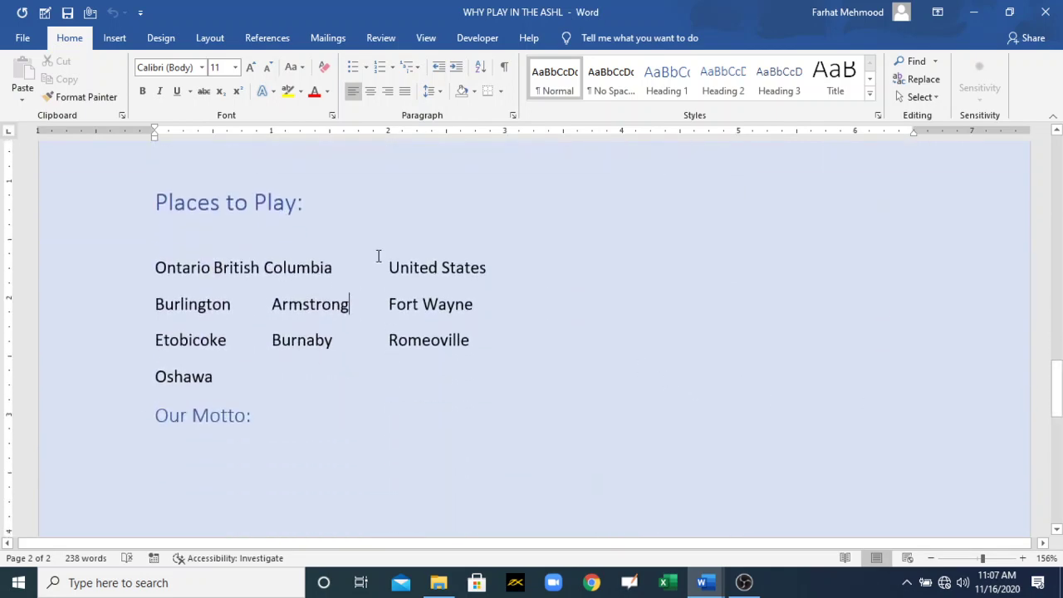
{"action": "left_click_drag", "start_coordinate": [297, 202], "coordinate": [178, 214]}
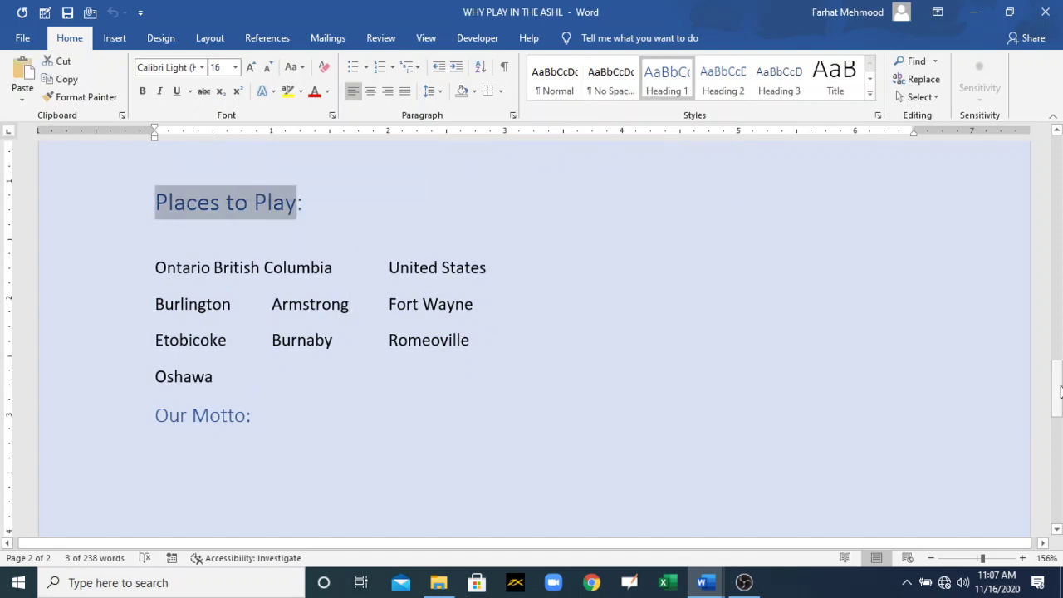
{"action": "left_click_drag", "start_coordinate": [1059, 390], "coordinate": [1057, 246]}
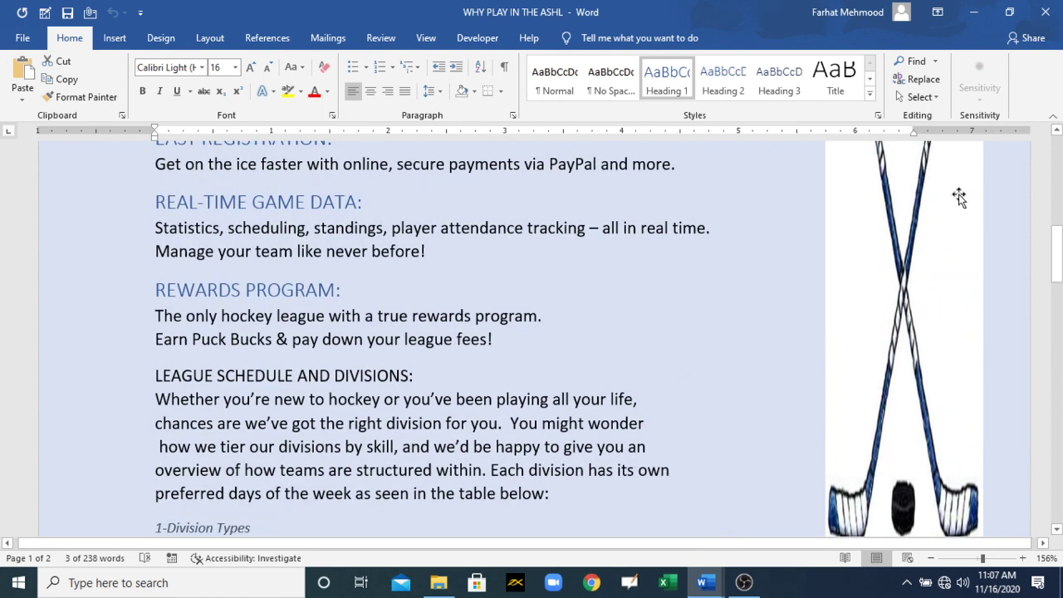
{"action": "key", "text": "ctrl+f"}
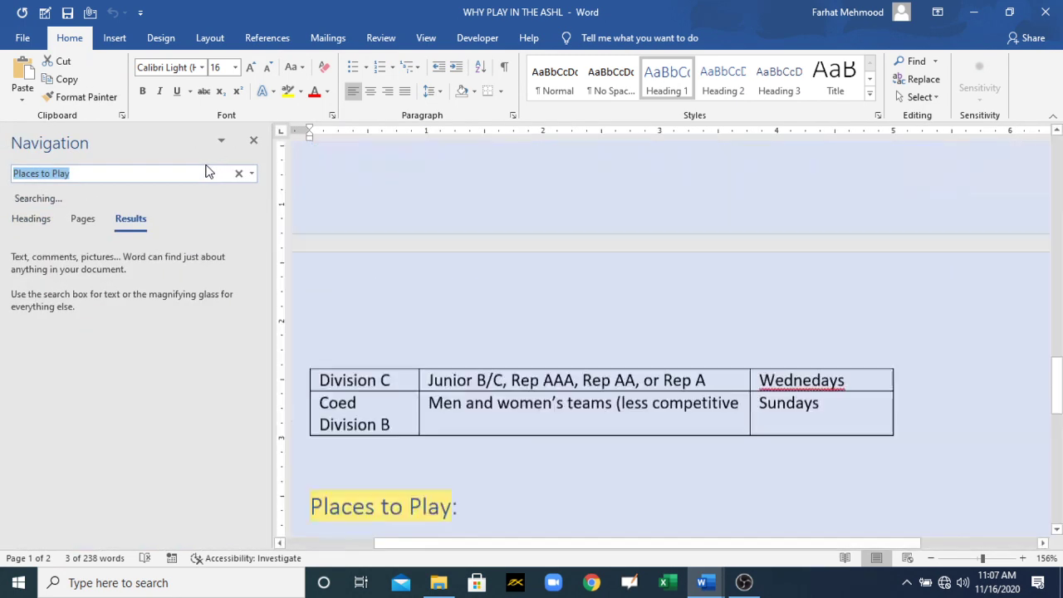
{"action": "left_click", "coordinate": [254, 141]}
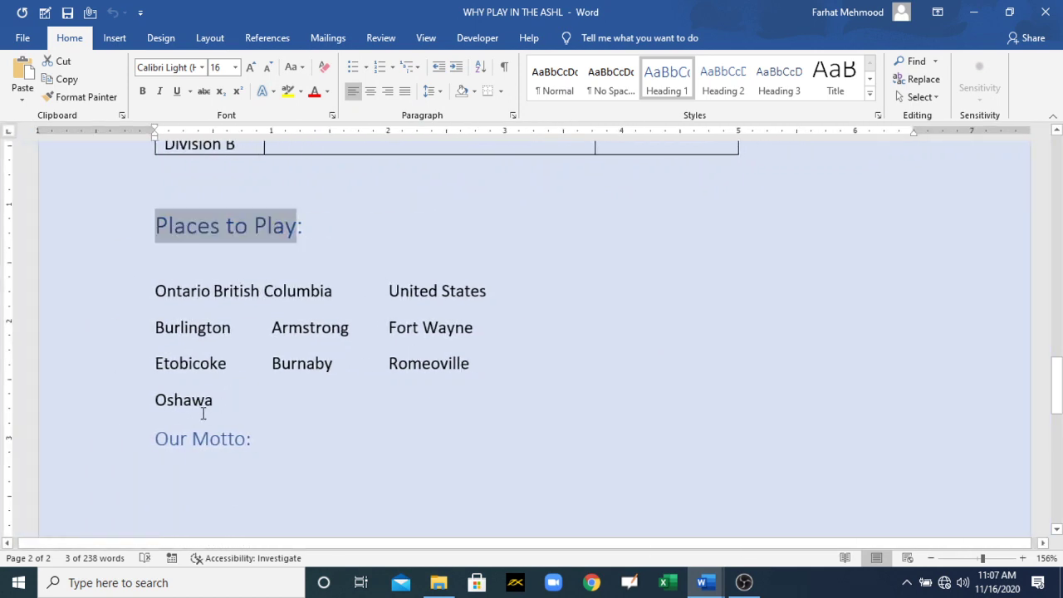
Convert the tab-separated list of places under "Places to Play" into a 3-column table with AutoFit to window
{"action": "left_click_drag", "start_coordinate": [214, 405], "coordinate": [152, 301]}
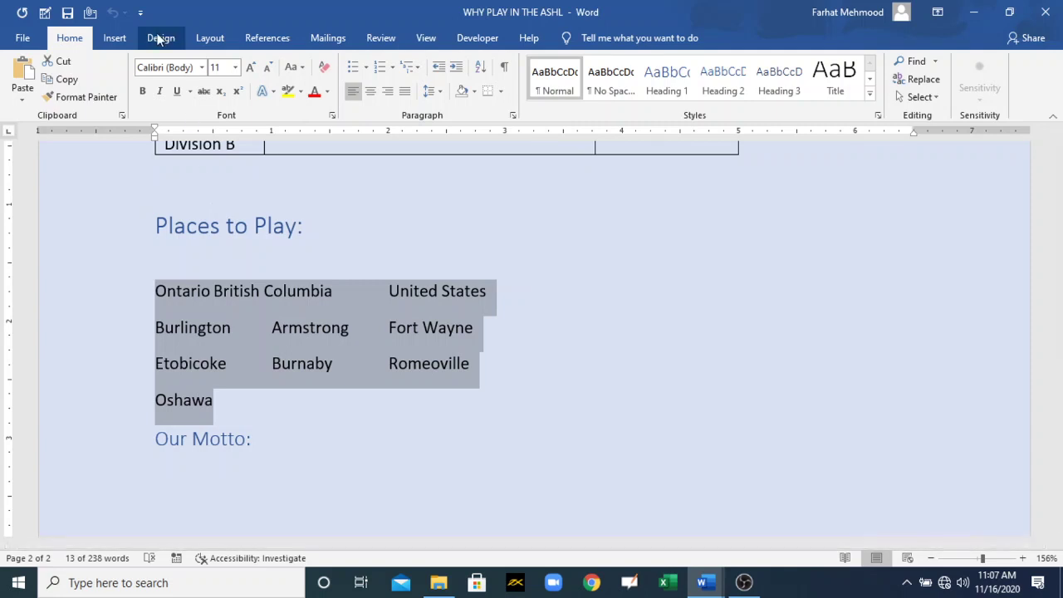
{"action": "left_click", "coordinate": [115, 38]}
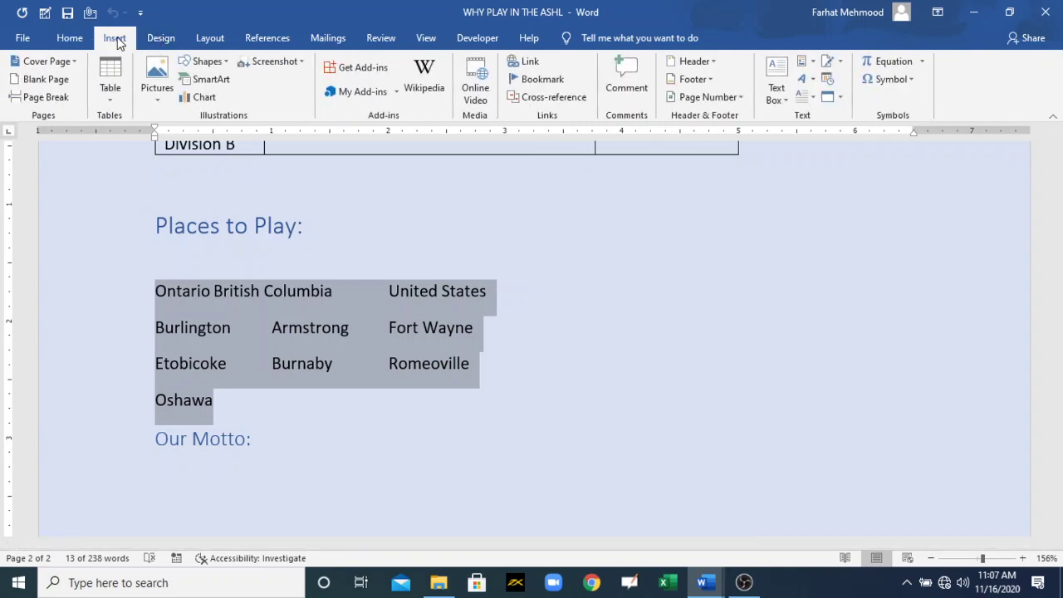
{"action": "left_click", "coordinate": [110, 78]}
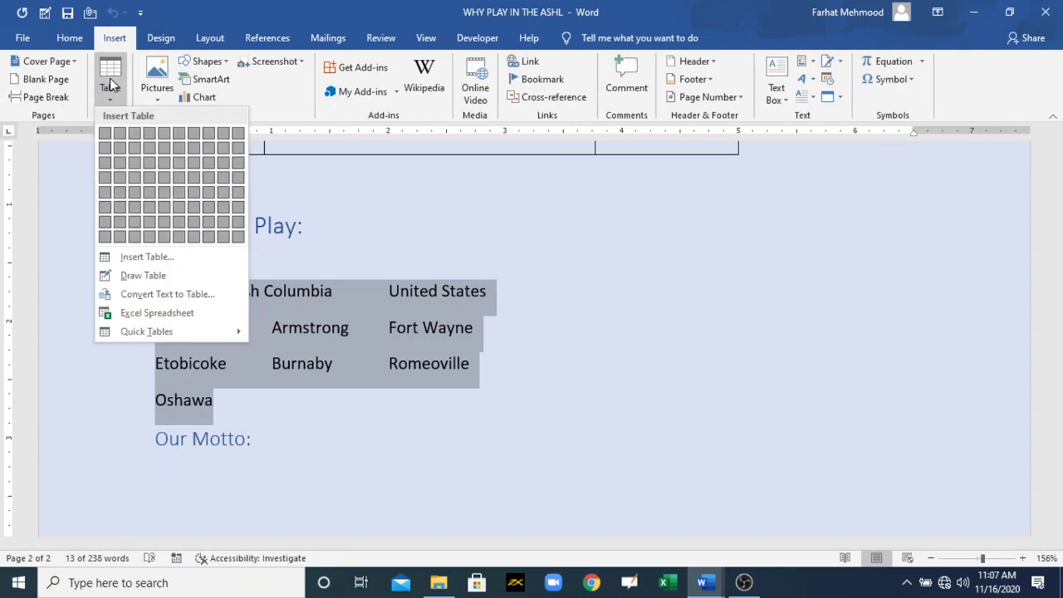
{"action": "left_click", "coordinate": [163, 294]}
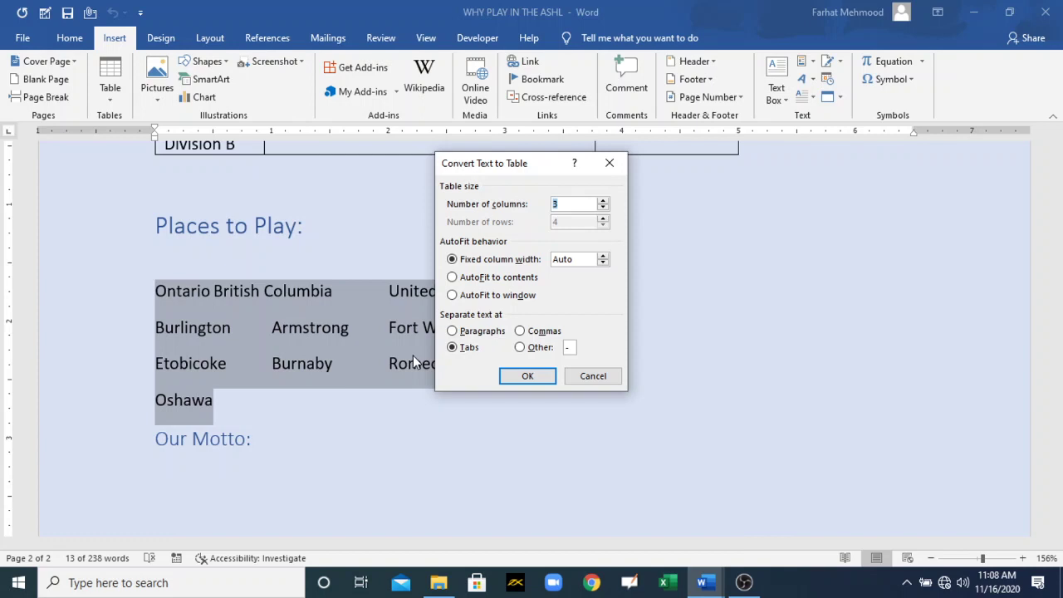
{"action": "left_click", "coordinate": [460, 298]}
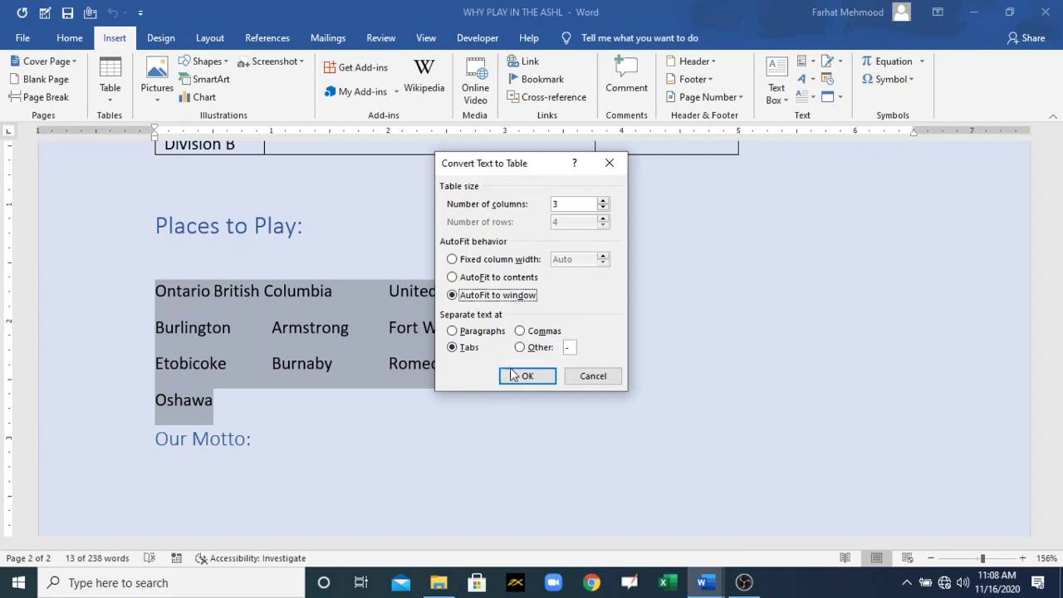
{"action": "left_click", "coordinate": [522, 376]}
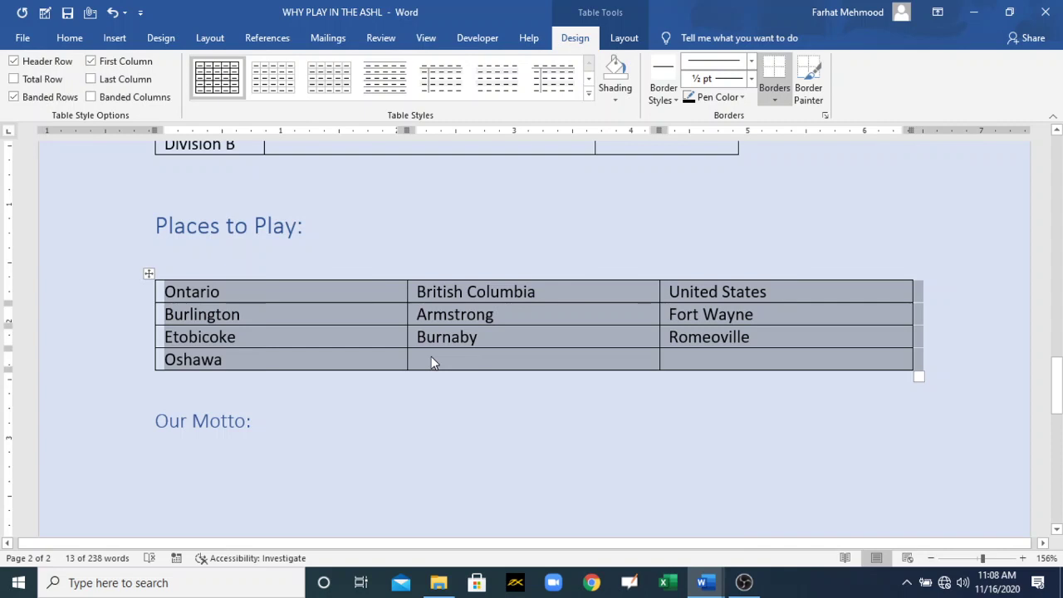
Colour the "Convert tables to text" bullet red in the MOS 77-725 document, and return to WHY PLAY IN THE ASHL
{"action": "left_click", "coordinate": [702, 582]}
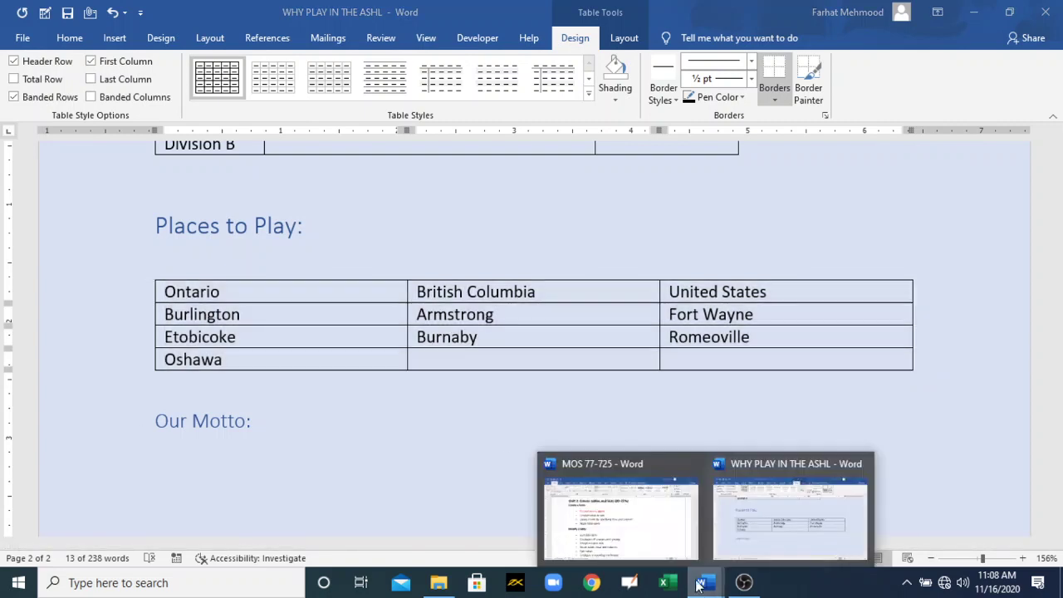
{"action": "left_click", "coordinate": [684, 525]}
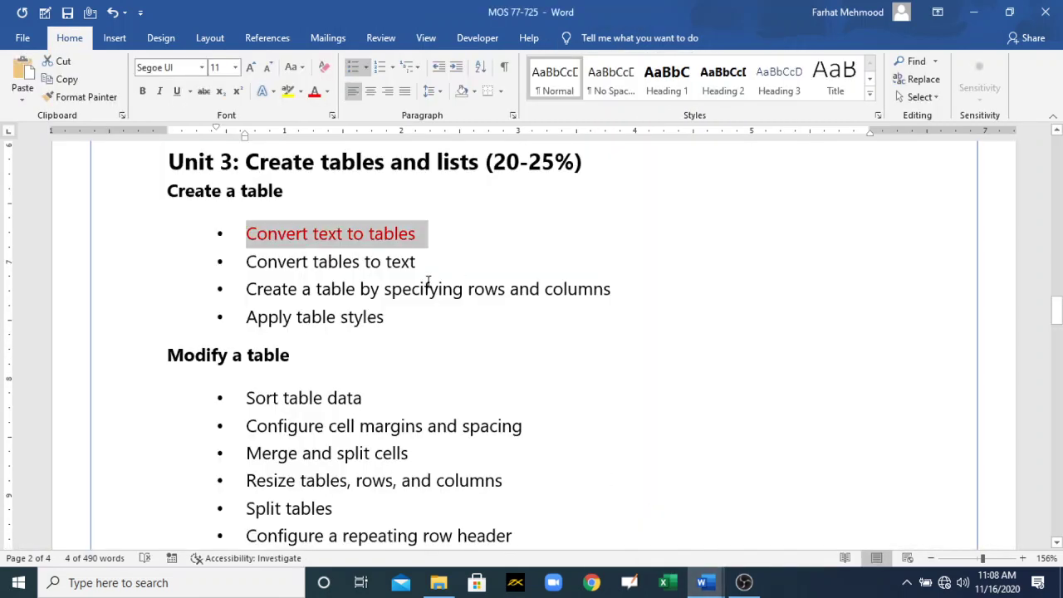
{"action": "left_click_drag", "start_coordinate": [420, 264], "coordinate": [246, 263]}
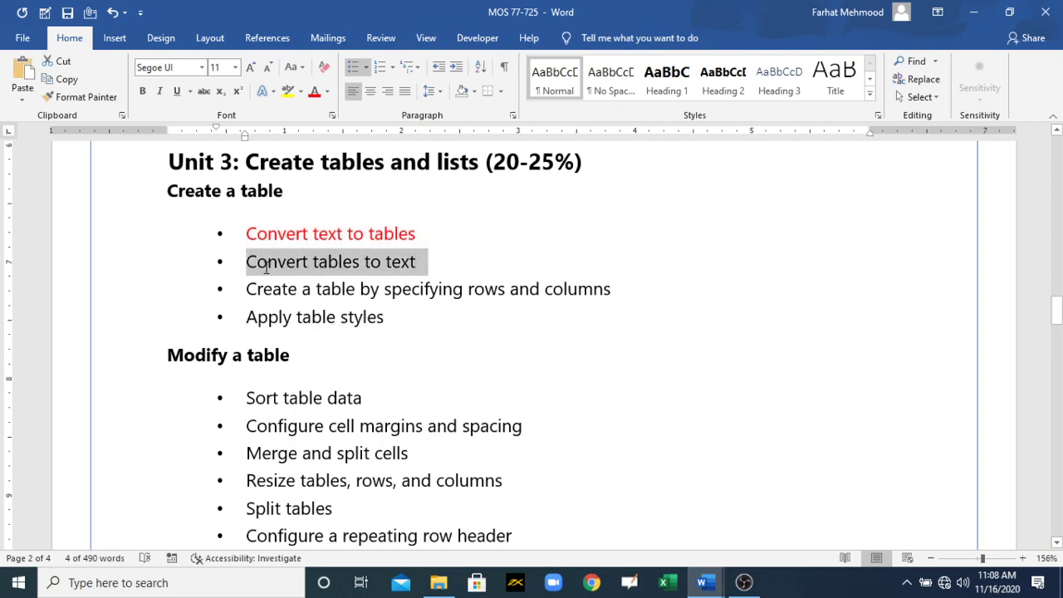
{"action": "left_click", "coordinate": [314, 91]}
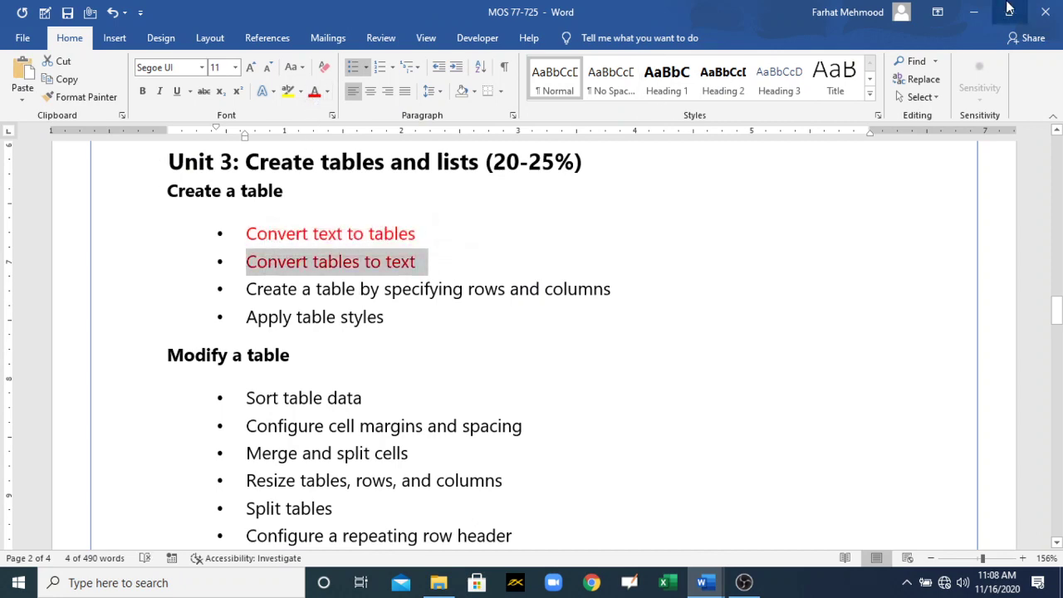
{"action": "left_click", "coordinate": [977, 10]}
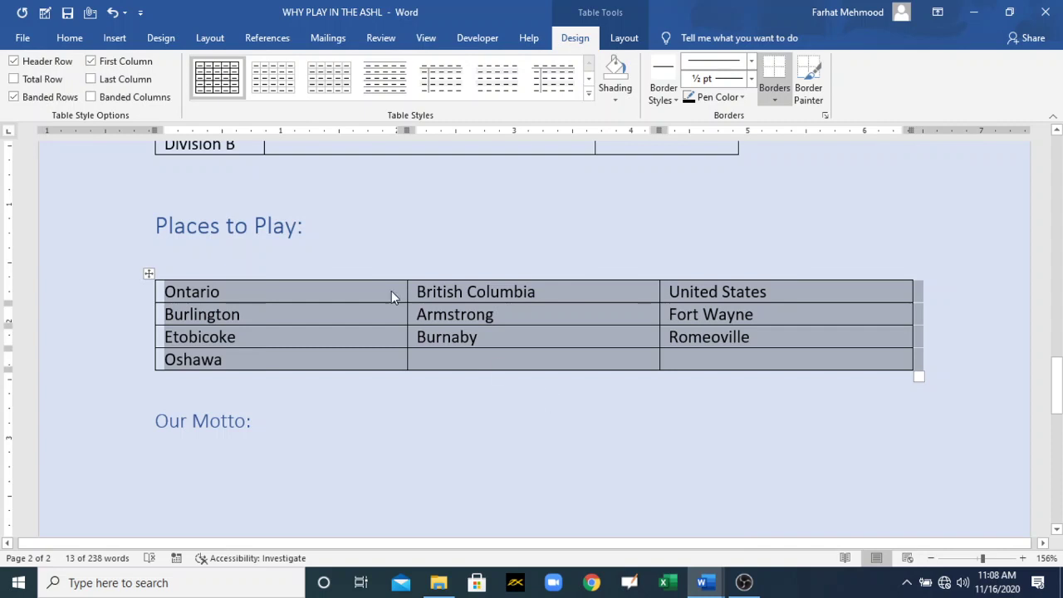
Convert the whole "Places to Play" table to regular text separated with commas
{"action": "left_click", "coordinate": [404, 402]}
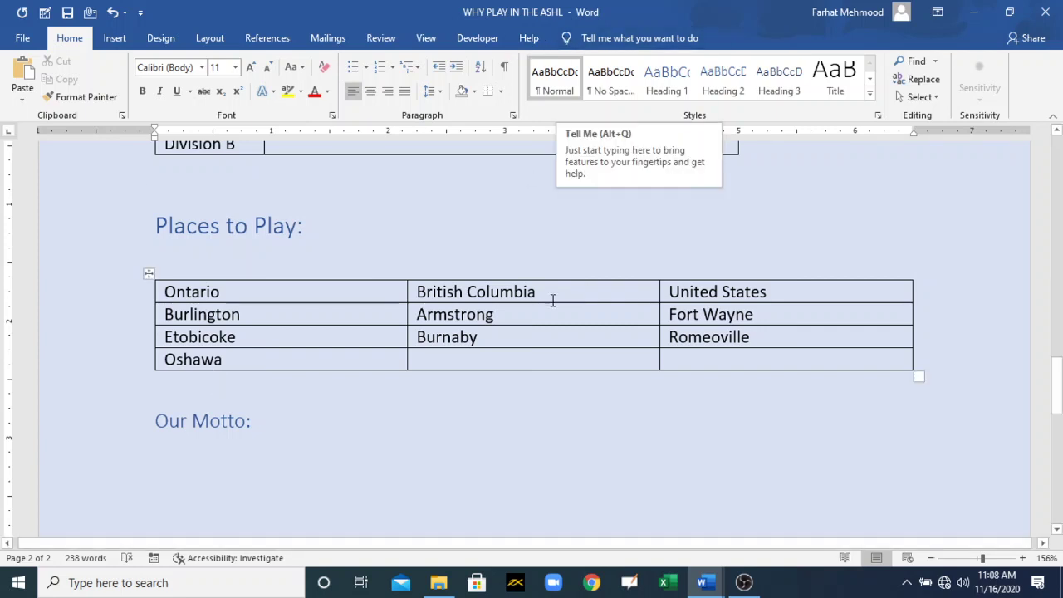
{"action": "left_click", "coordinate": [149, 275]}
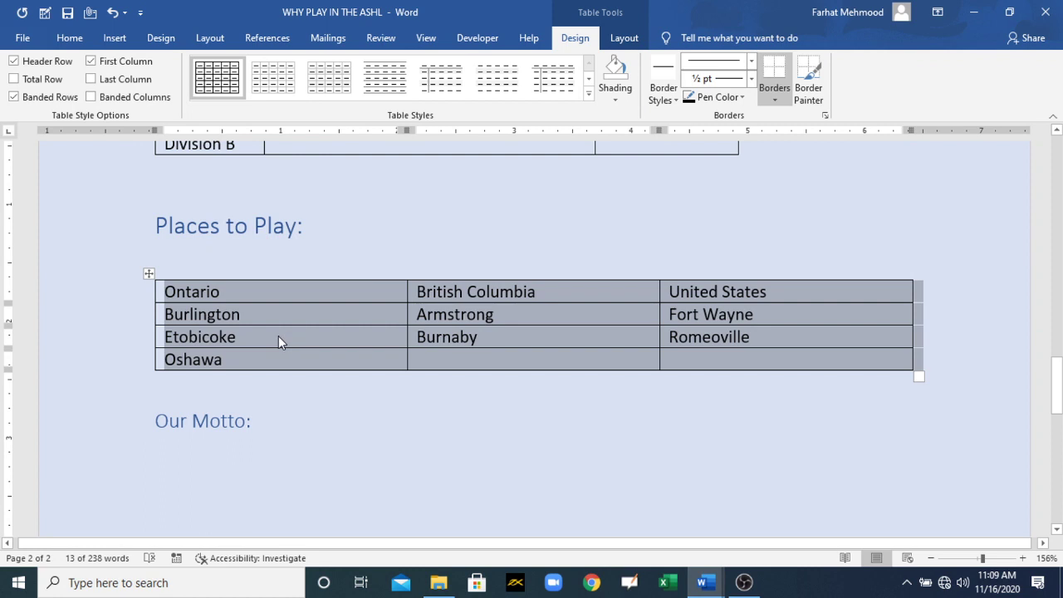
{"action": "left_click", "coordinate": [631, 40]}
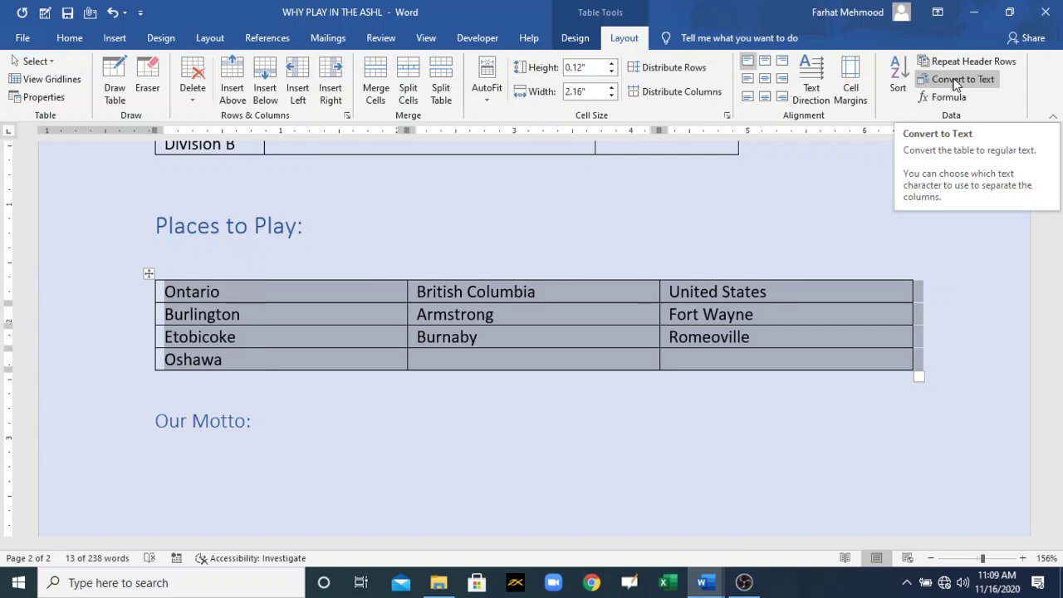
{"action": "left_click", "coordinate": [955, 80]}
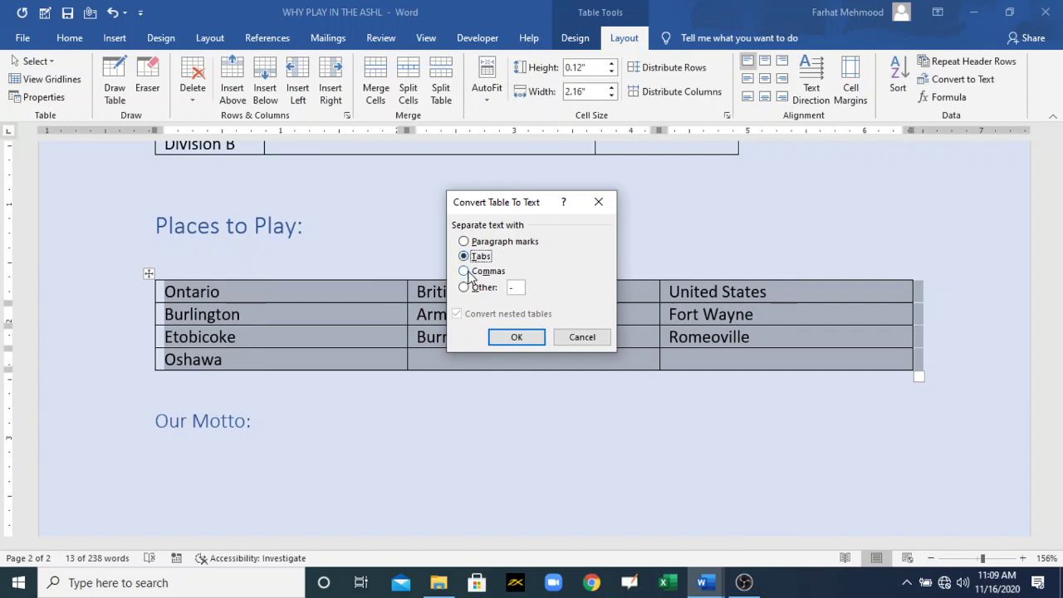
{"action": "left_click", "coordinate": [465, 272]}
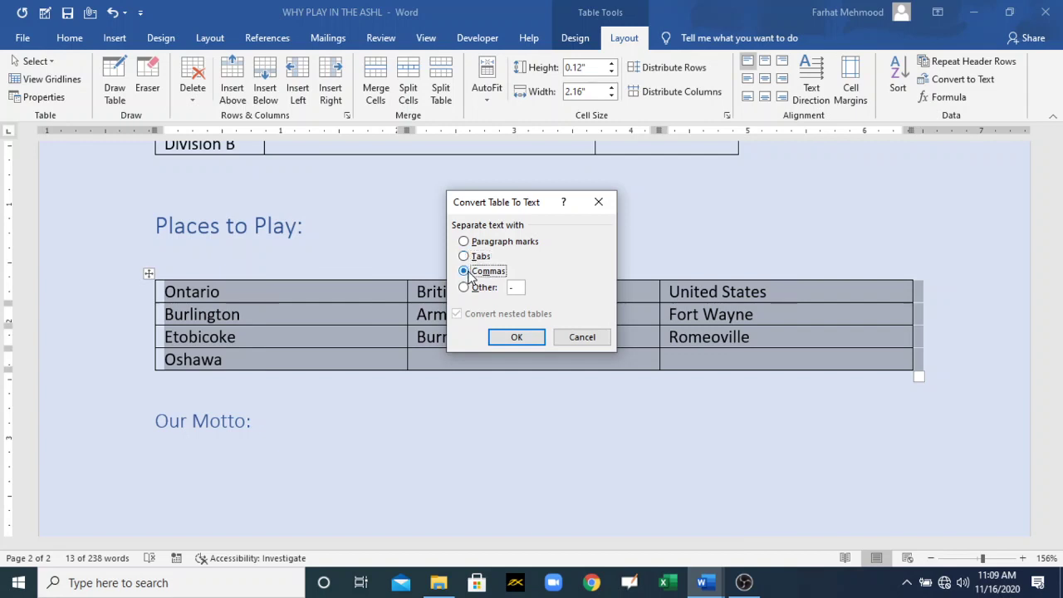
{"action": "left_click", "coordinate": [516, 338]}
{"action": "left_click", "coordinate": [336, 378]}
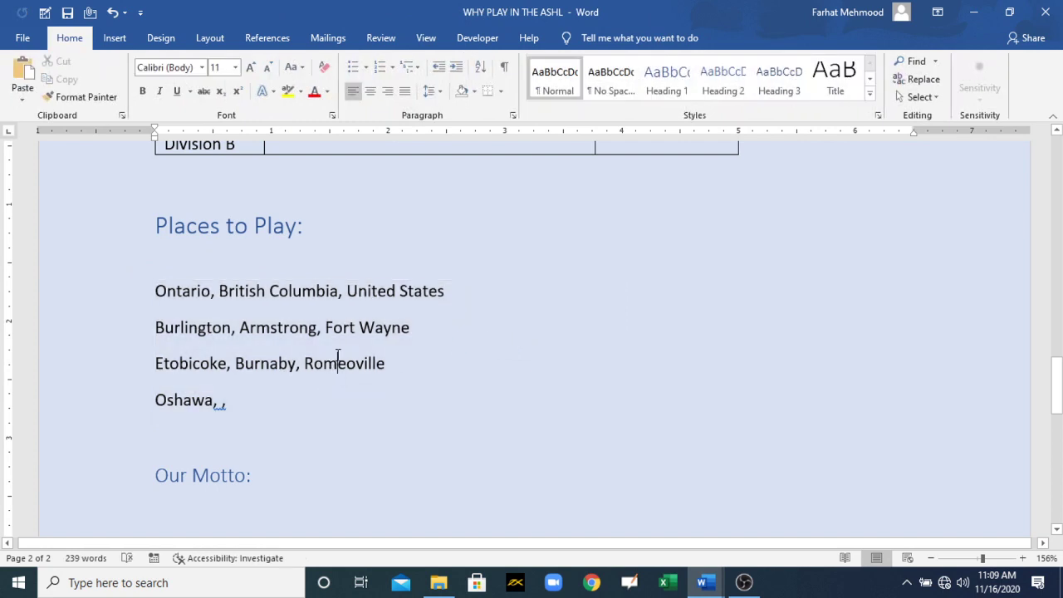
{"action": "left_click_drag", "start_coordinate": [348, 303], "coordinate": [334, 303]}
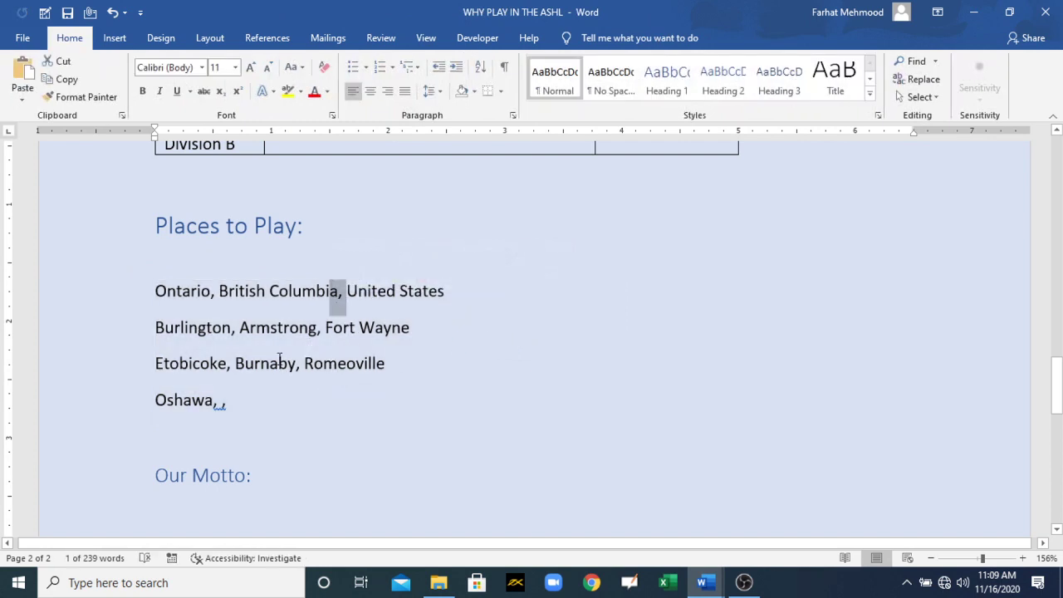
Convert the comma-separated places back into a 3-column table split at commas, with AutoFit to window
{"action": "left_click_drag", "start_coordinate": [236, 412], "coordinate": [152, 308]}
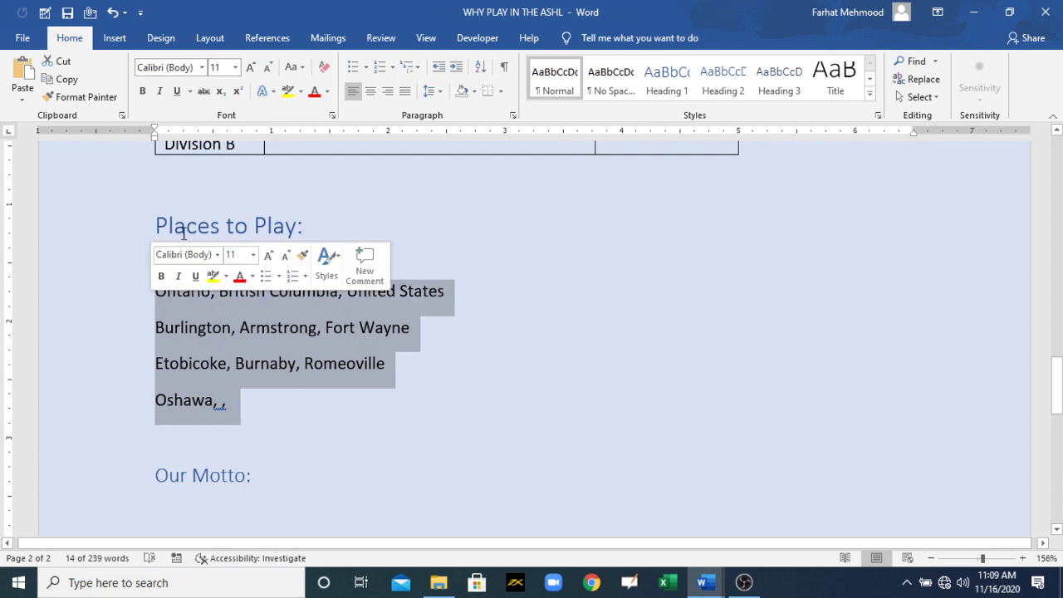
{"action": "left_click", "coordinate": [120, 40]}
{"action": "left_click", "coordinate": [113, 87]}
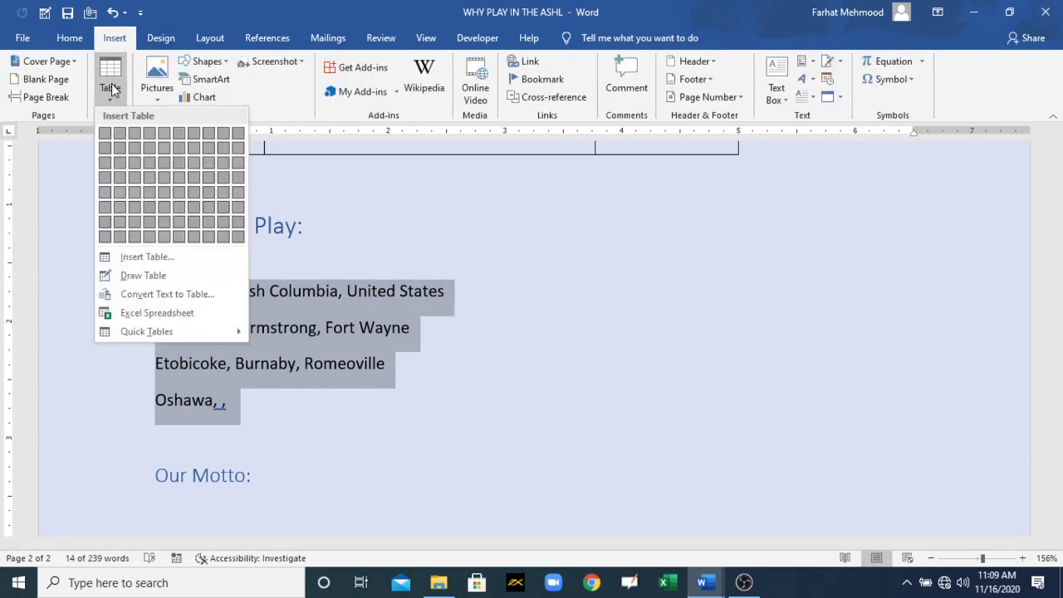
{"action": "left_click", "coordinate": [189, 294]}
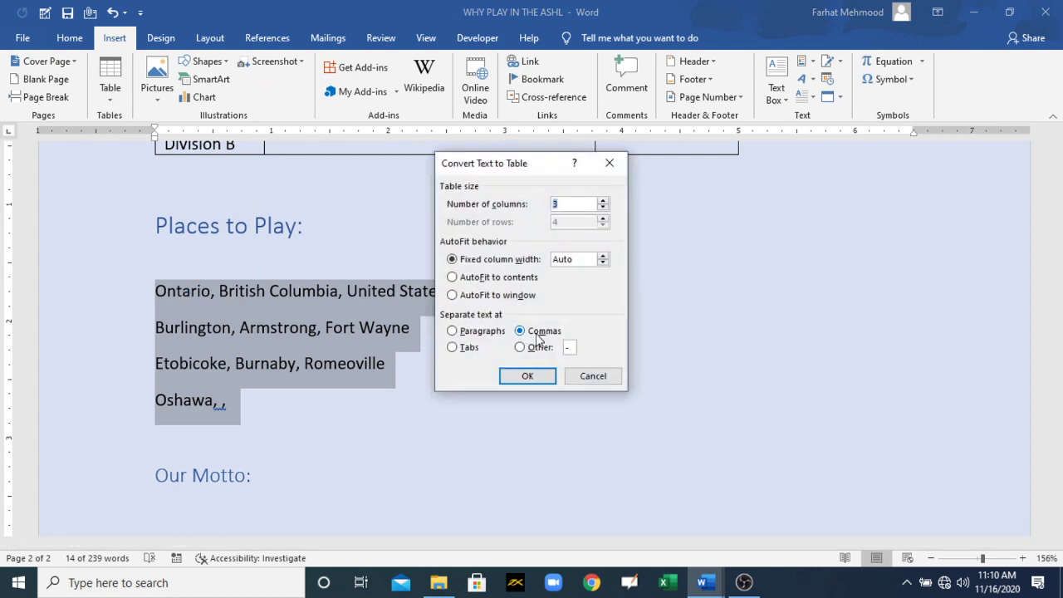
{"action": "left_click", "coordinate": [470, 299]}
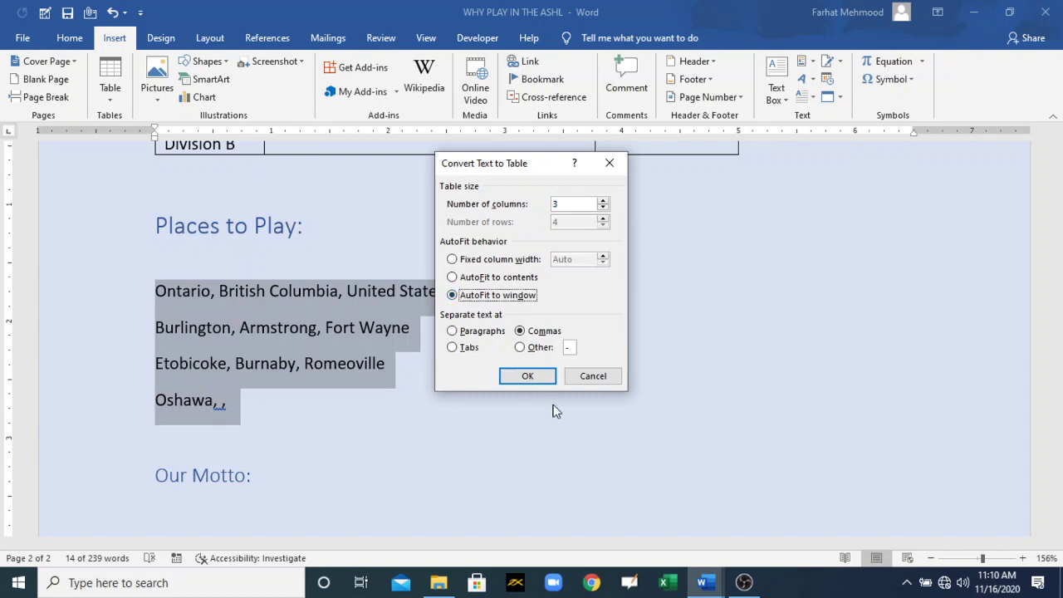
{"action": "left_click", "coordinate": [540, 378]}
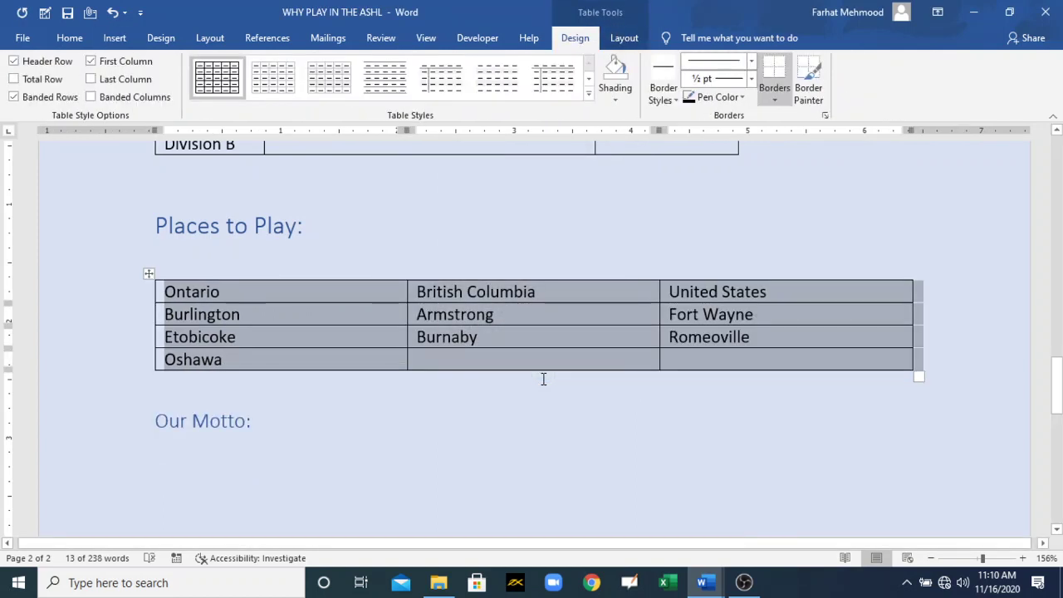
Colour the "Create a table by specifying rows and columns" bullet red in the MOS 77-725 document, and return to WHY PLAY IN THE ASHL
{"action": "left_click", "coordinate": [704, 582]}
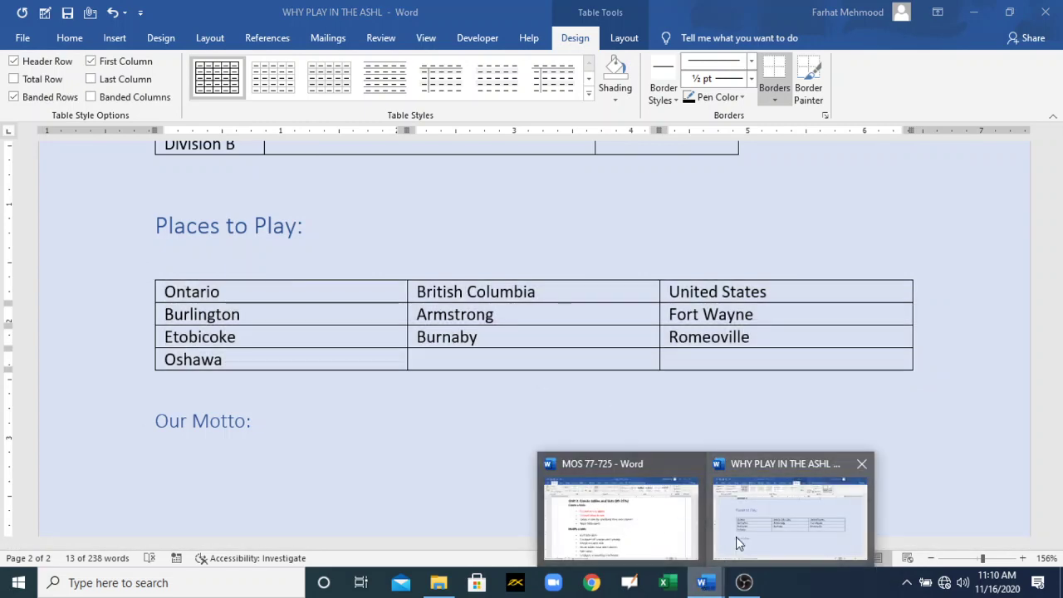
{"action": "left_click", "coordinate": [680, 520]}
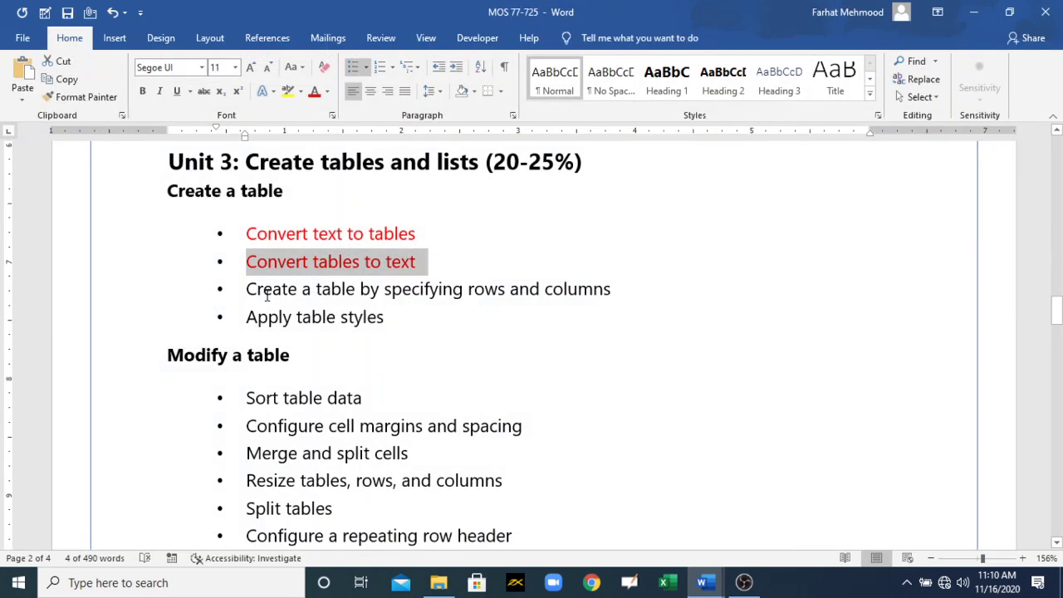
{"action": "left_click_drag", "start_coordinate": [249, 288], "coordinate": [620, 285]}
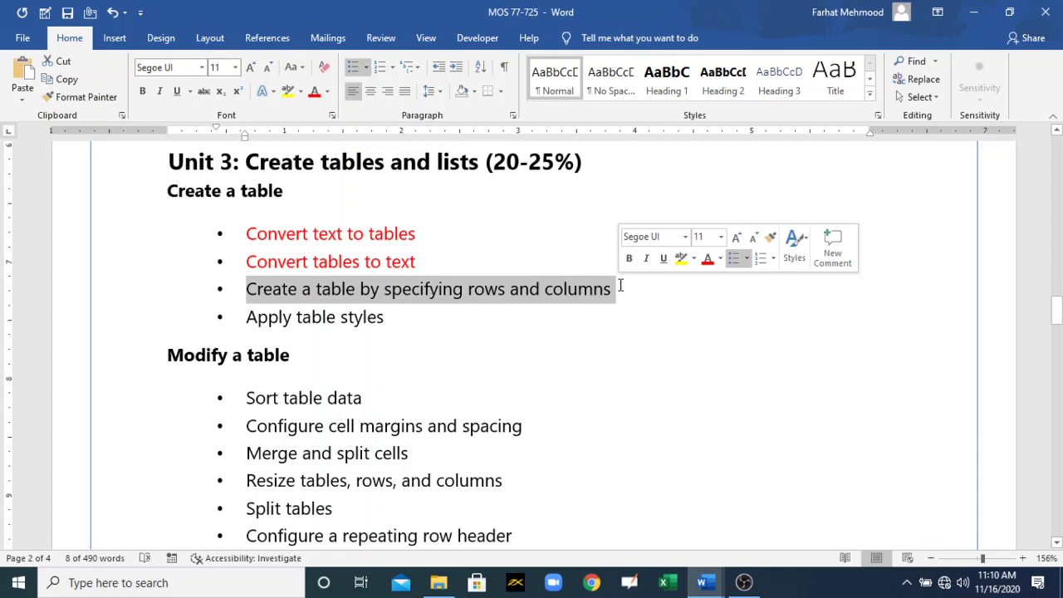
{"action": "left_click", "coordinate": [302, 93]}
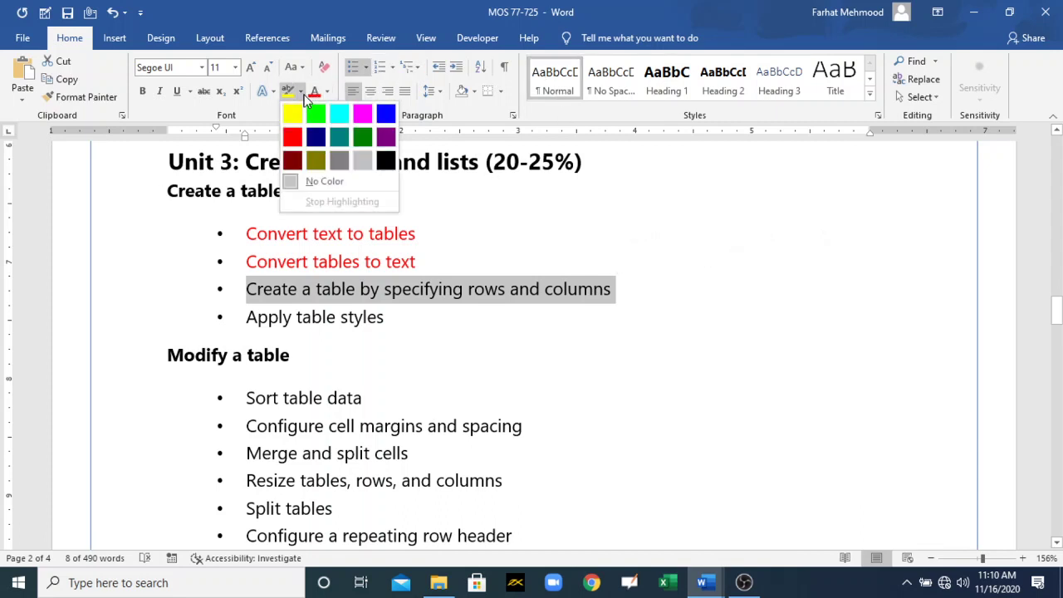
{"action": "left_click", "coordinate": [314, 94]}
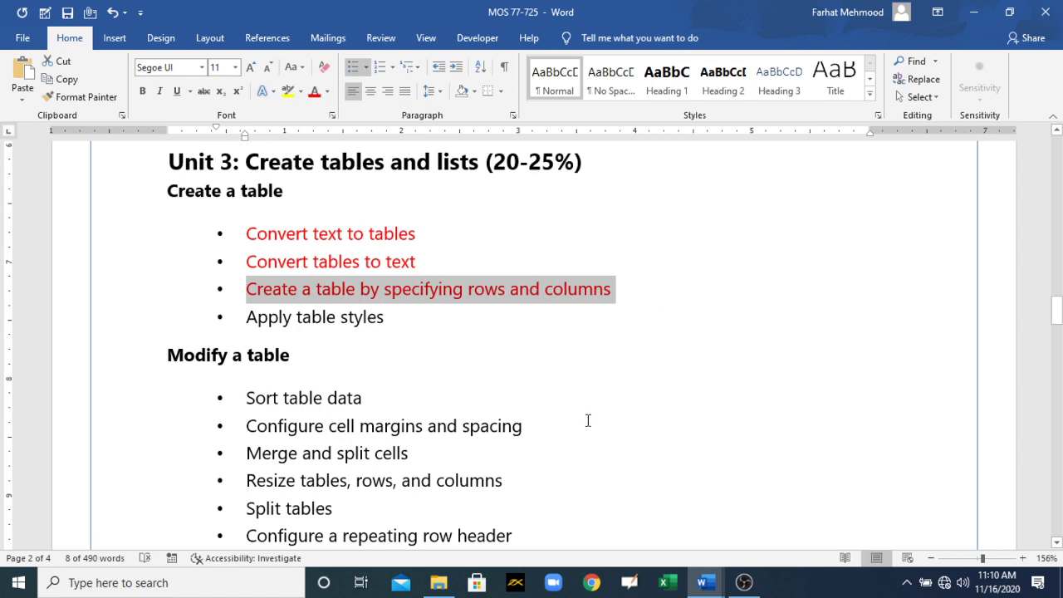
{"action": "mouse_move", "coordinate": [705, 582]}
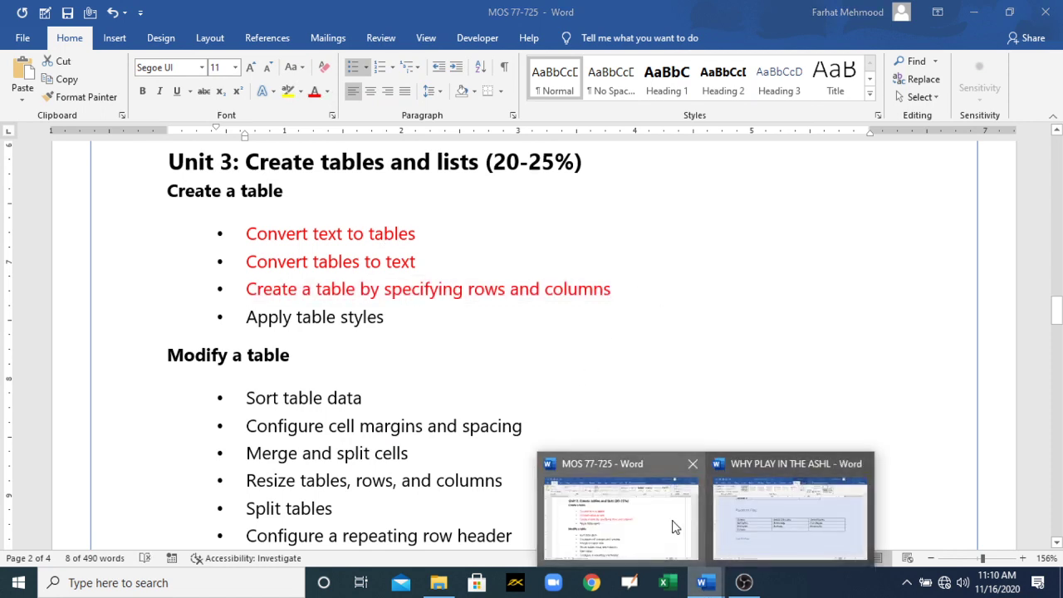
{"action": "left_click", "coordinate": [737, 523]}
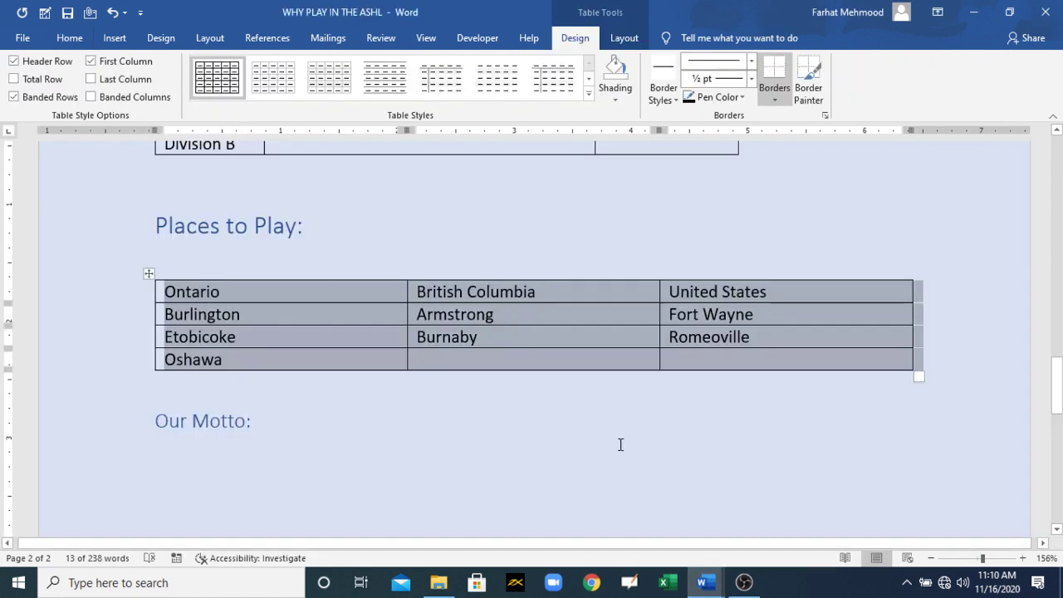
Insert a 4x3 table from the table size grid on a new line under "Our Motto:", and undo the table insertion
{"action": "left_click_drag", "start_coordinate": [247, 421], "coordinate": [156, 420]}
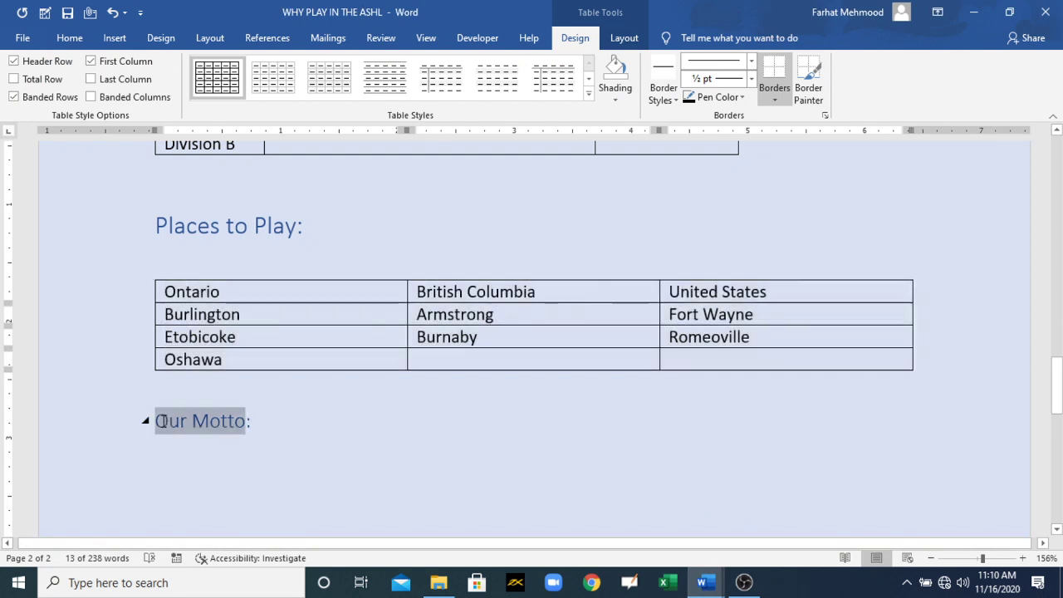
{"action": "left_click", "coordinate": [273, 423]}
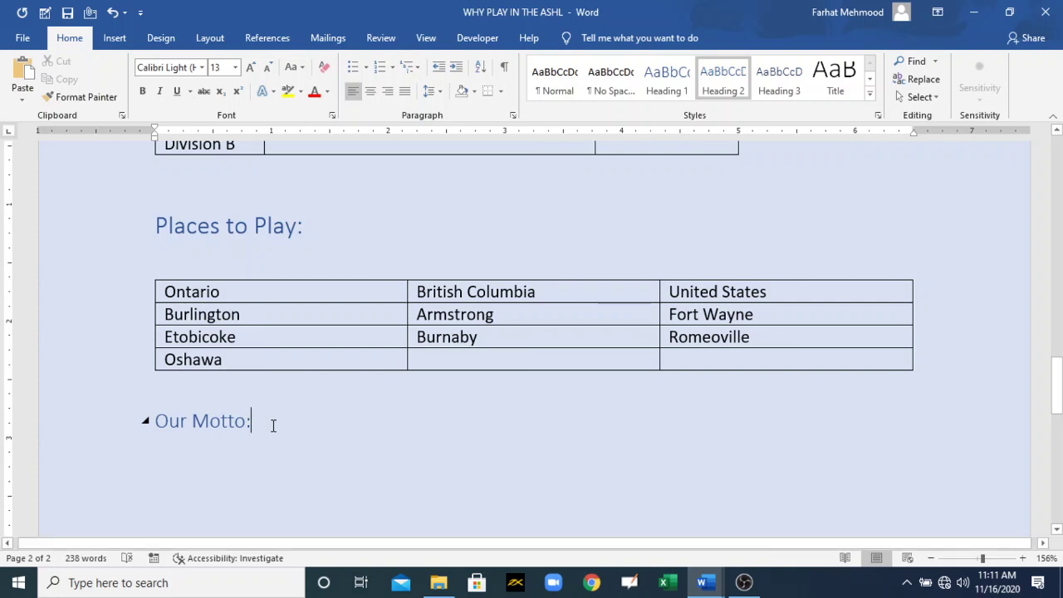
{"action": "key", "text": "Return"}
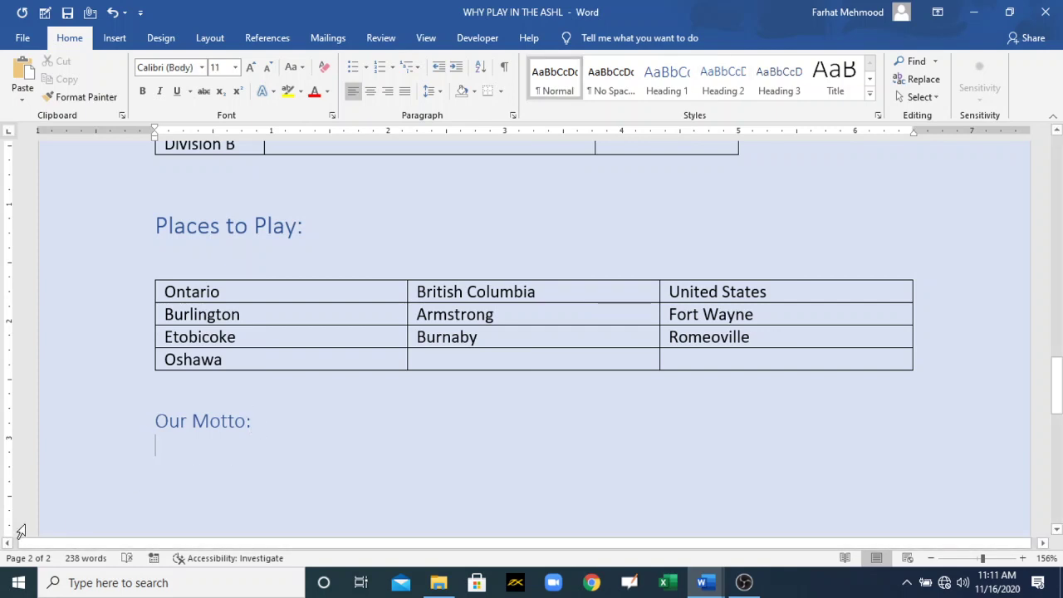
{"action": "left_click", "coordinate": [114, 38]}
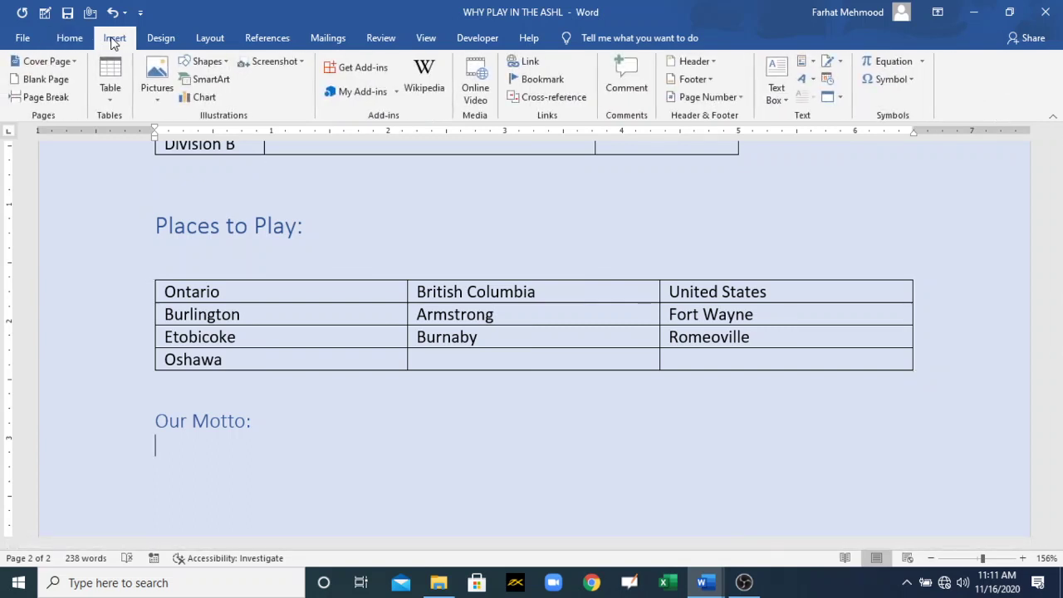
{"action": "left_click", "coordinate": [113, 93]}
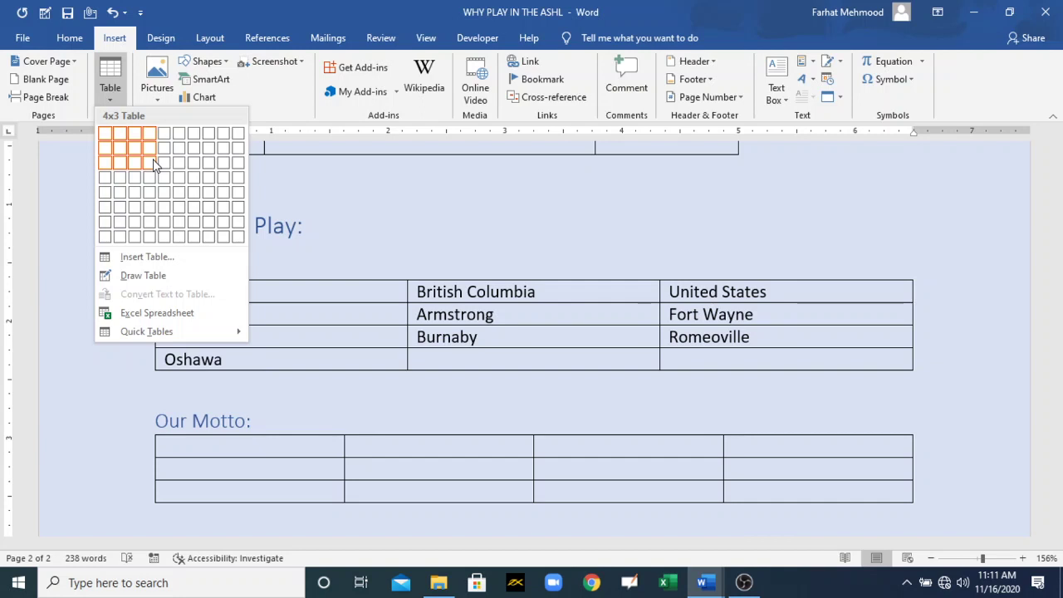
{"action": "left_click", "coordinate": [153, 163]}
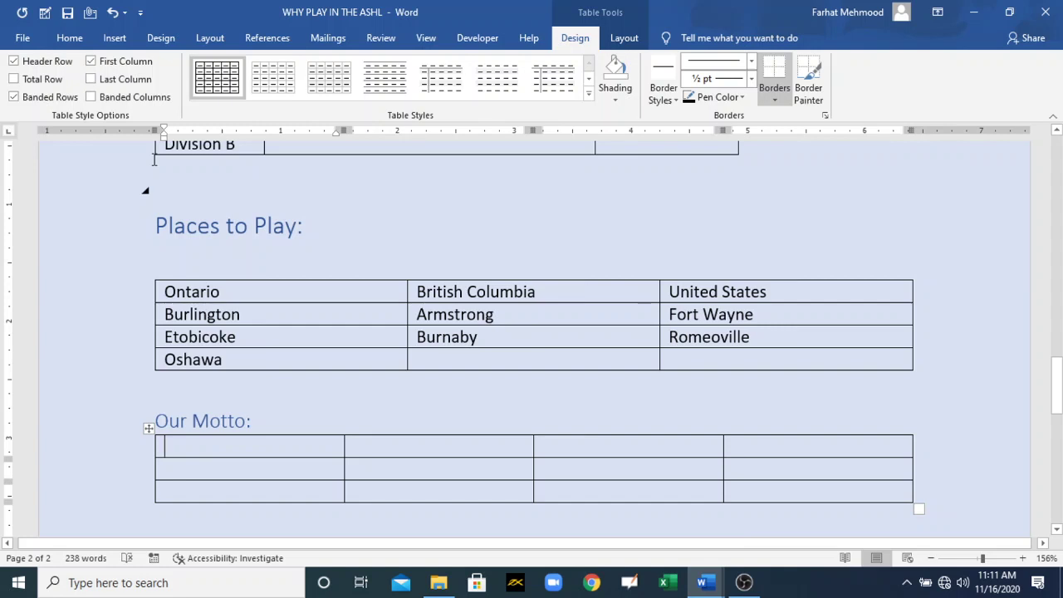
{"action": "key", "text": "ctrl+z"}
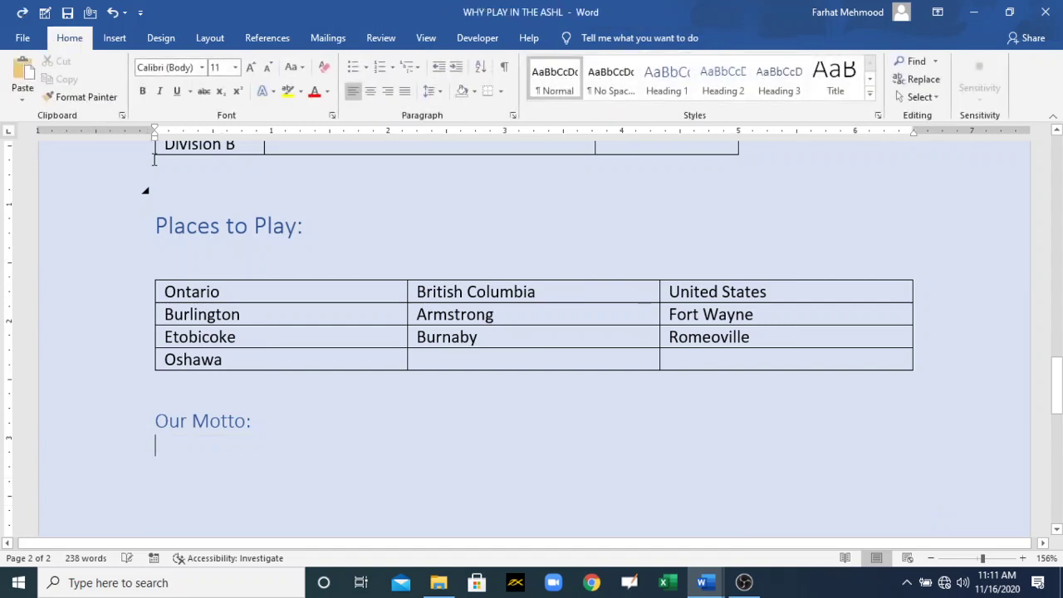
Insert a table under "Our Motto:" by specifying 4 columns, 3 rows and AutoFit to window
{"action": "left_click", "coordinate": [114, 39]}
{"action": "left_click", "coordinate": [111, 83]}
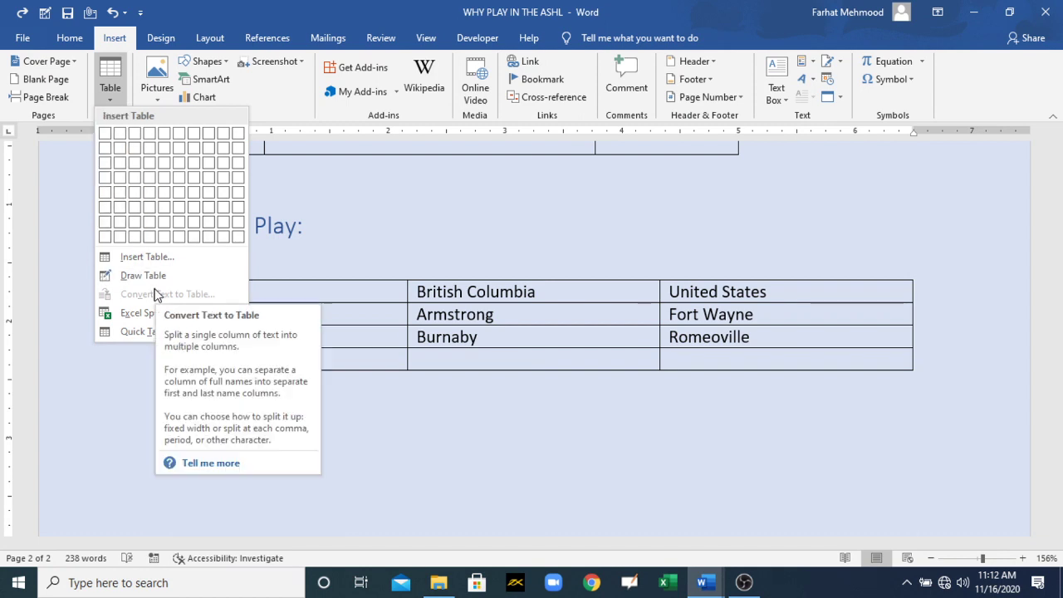
{"action": "left_click", "coordinate": [146, 258]}
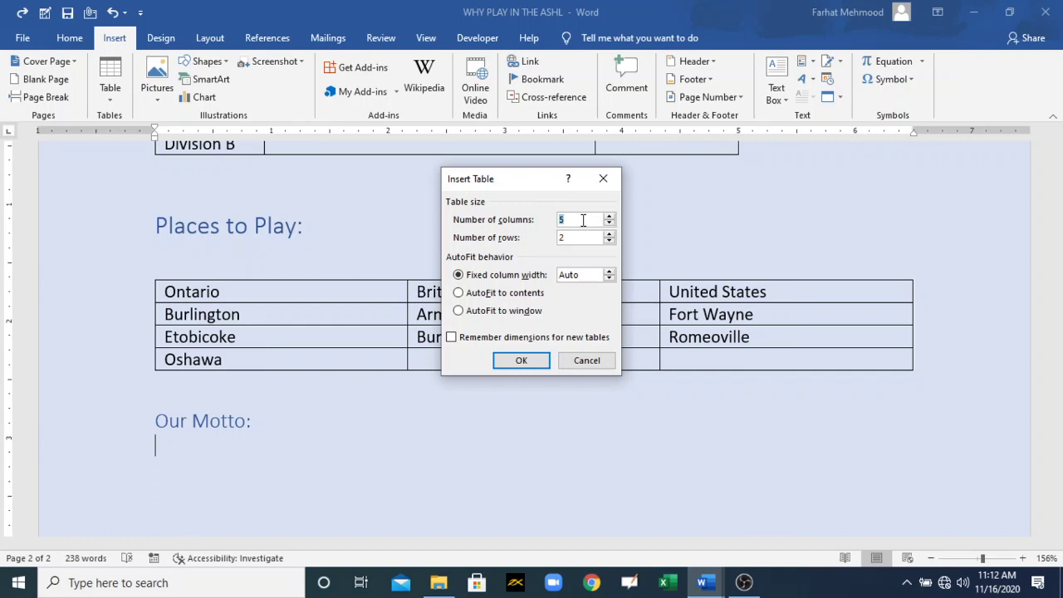
{"action": "key", "text": "BackSpace"}
{"action": "type", "text": "4"}
{"action": "left_click", "coordinate": [579, 237]}
{"action": "key", "text": "BackSpace"}
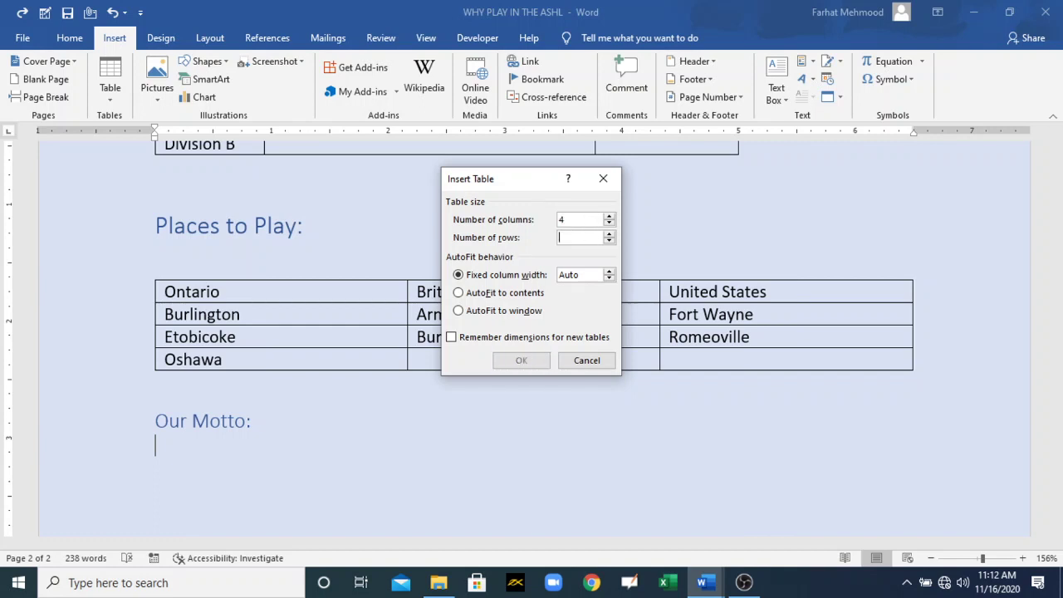
{"action": "type", "text": "3"}
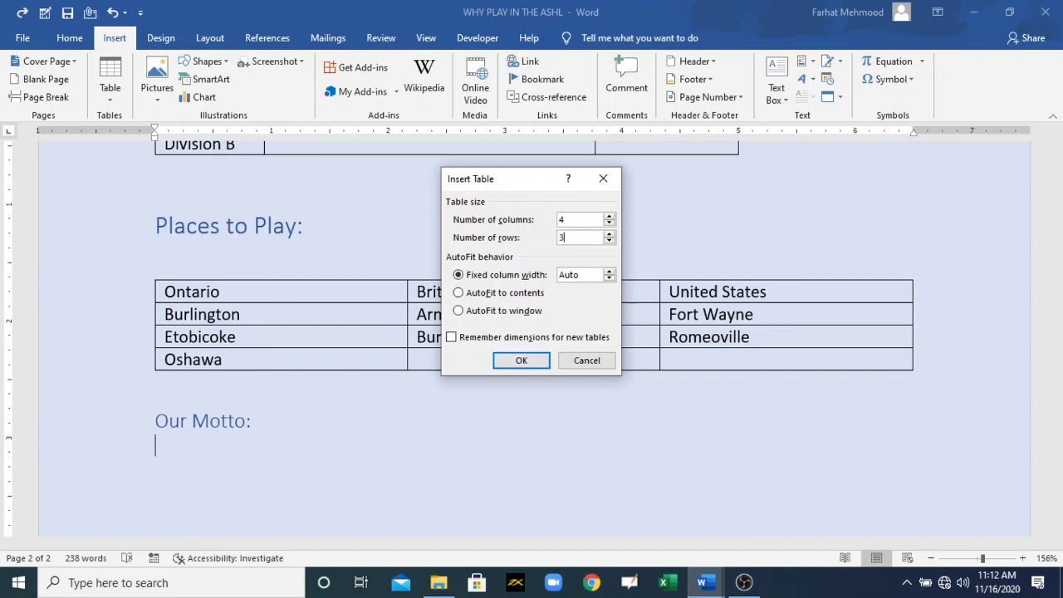
{"action": "left_click", "coordinate": [509, 312]}
{"action": "left_click", "coordinate": [521, 362]}
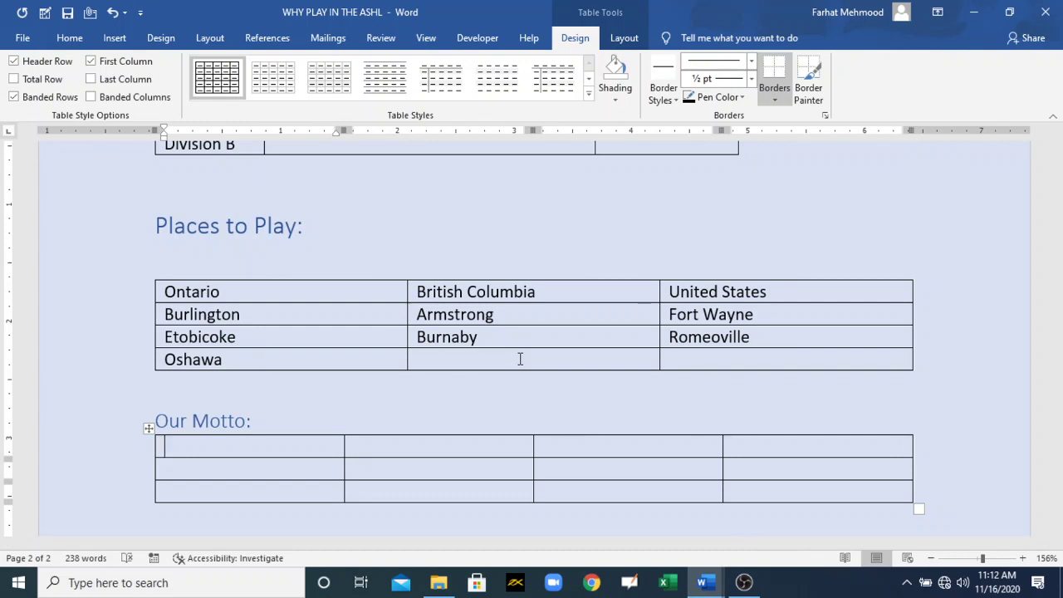
{"action": "left_click", "coordinate": [520, 359]}
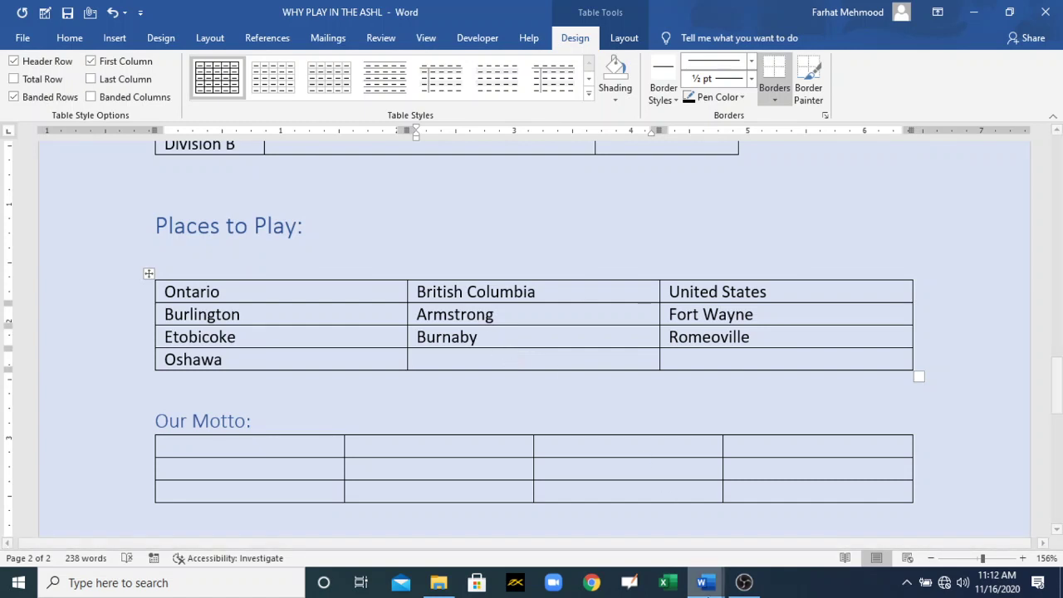
Colour the "Apply table styles" bullet red in the MOS 77-725 document, and return to WHY PLAY IN THE ASHL
{"action": "mouse_move", "coordinate": [707, 577]}
{"action": "left_click", "coordinate": [654, 508]}
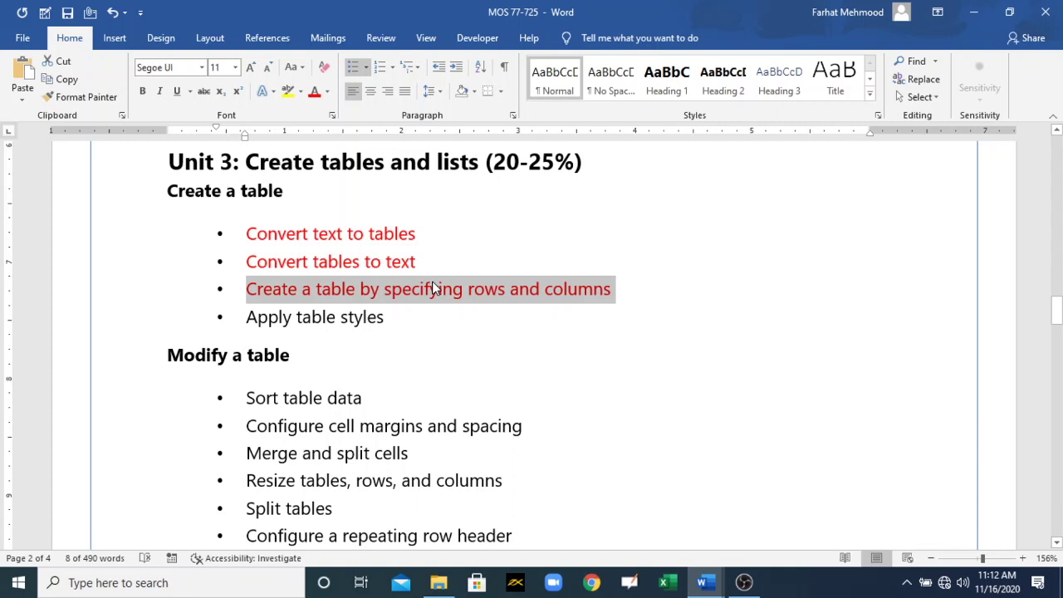
{"action": "left_click_drag", "start_coordinate": [396, 319], "coordinate": [265, 320]}
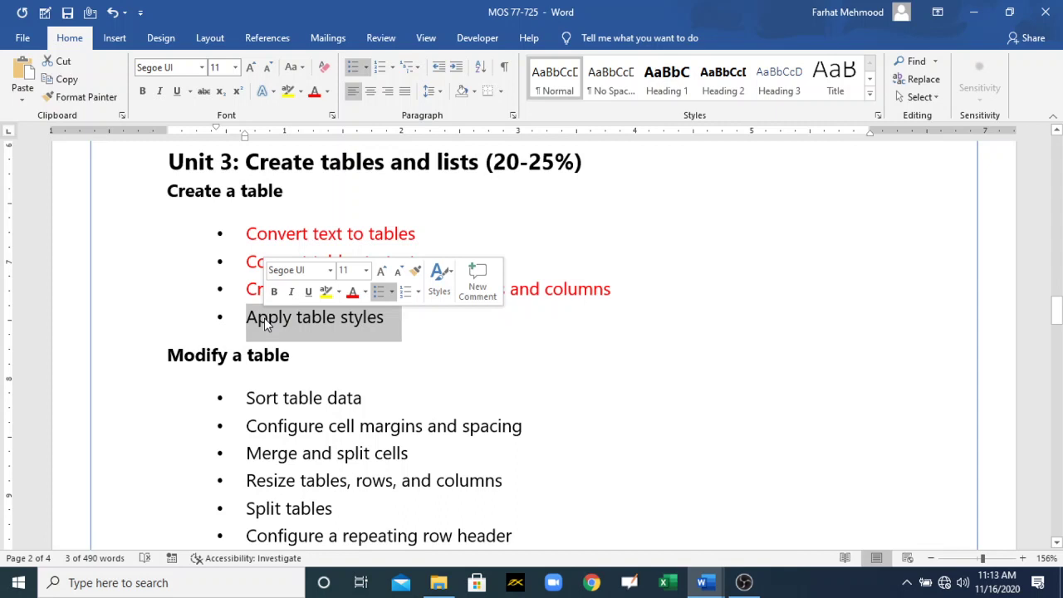
{"action": "left_click", "coordinate": [315, 94]}
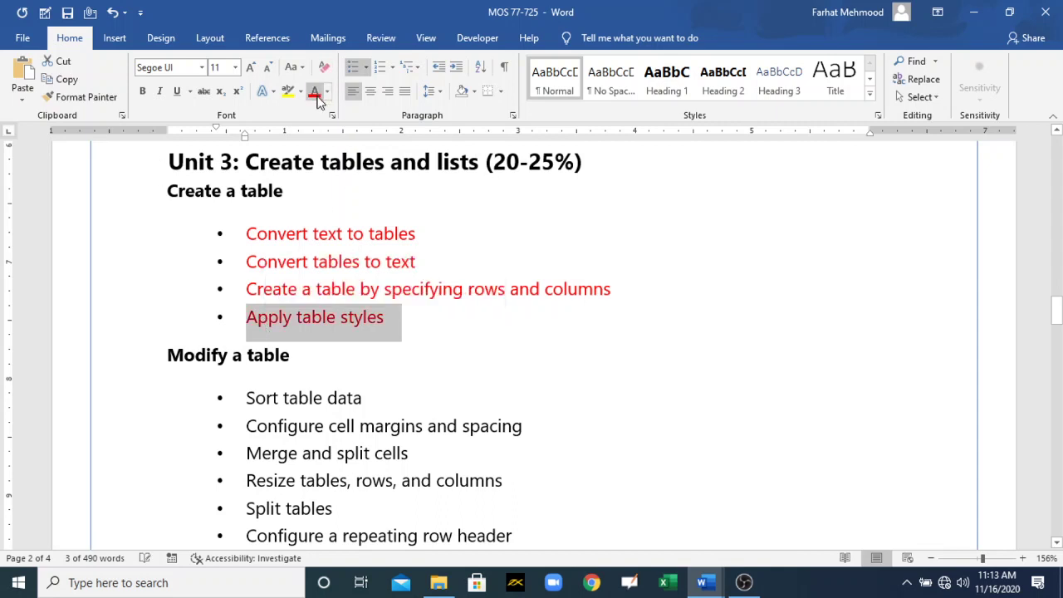
{"action": "left_click", "coordinate": [702, 582]}
{"action": "left_click", "coordinate": [812, 489]}
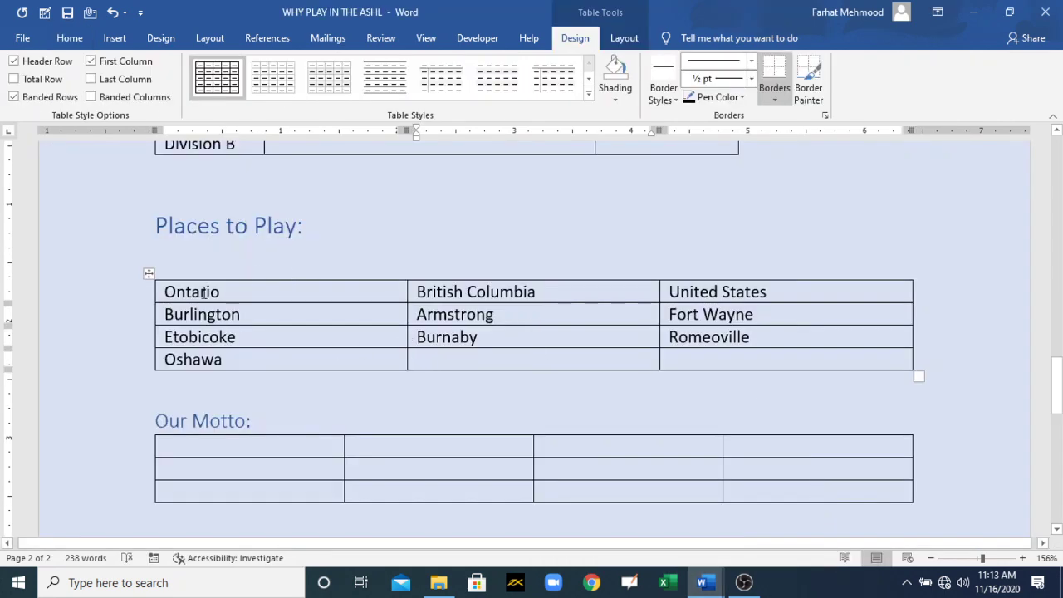
Apply the gray grid table style with a solid header row and banded rows to the whole "Places to Play" table
{"action": "left_click_drag", "start_coordinate": [886, 360], "coordinate": [276, 322]}
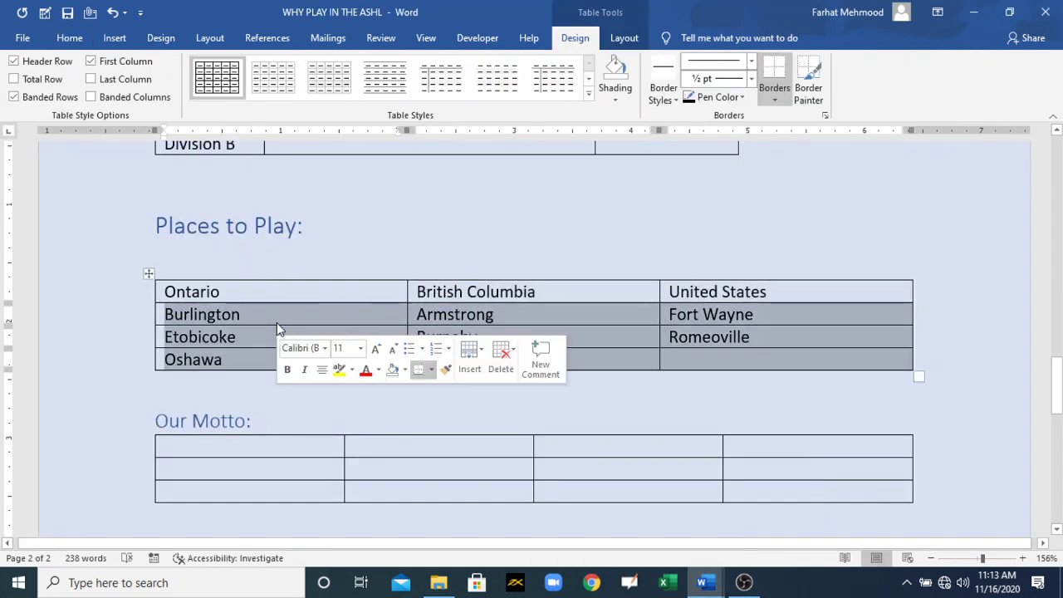
{"action": "left_click", "coordinate": [341, 317]}
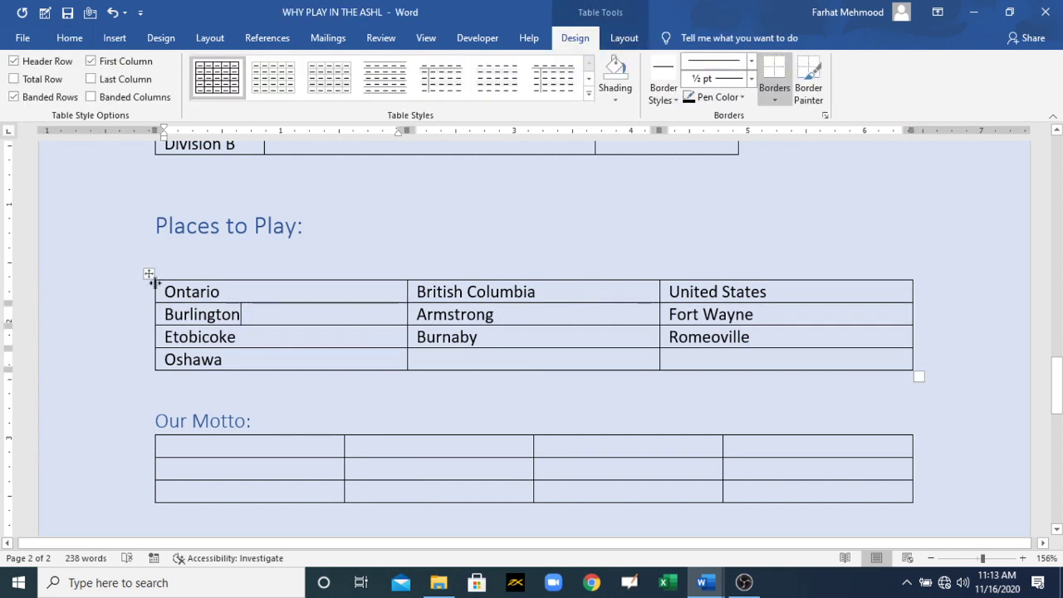
{"action": "left_click", "coordinate": [148, 275]}
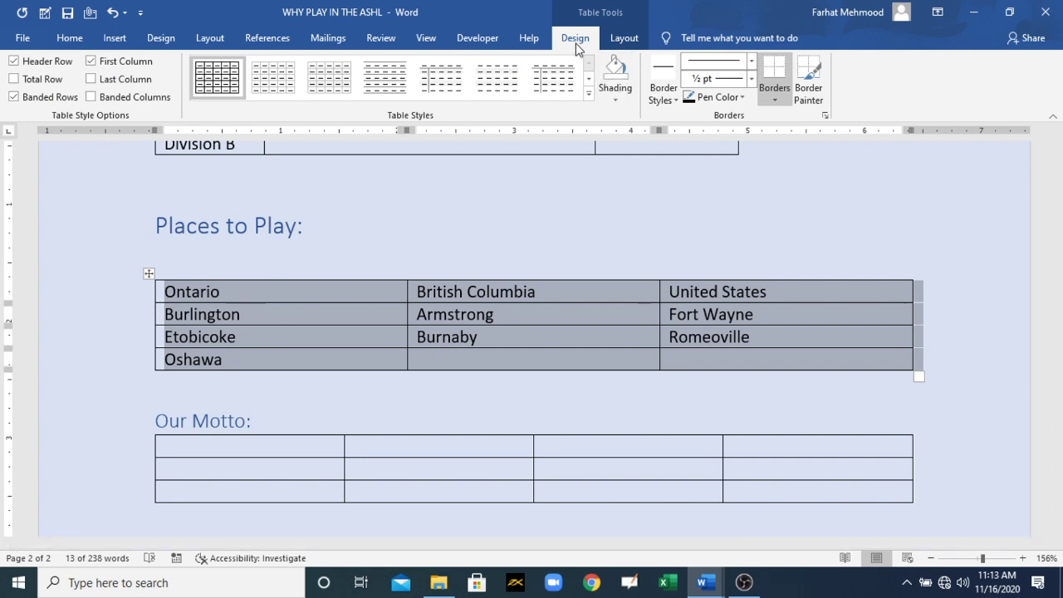
{"action": "left_click", "coordinate": [588, 97]}
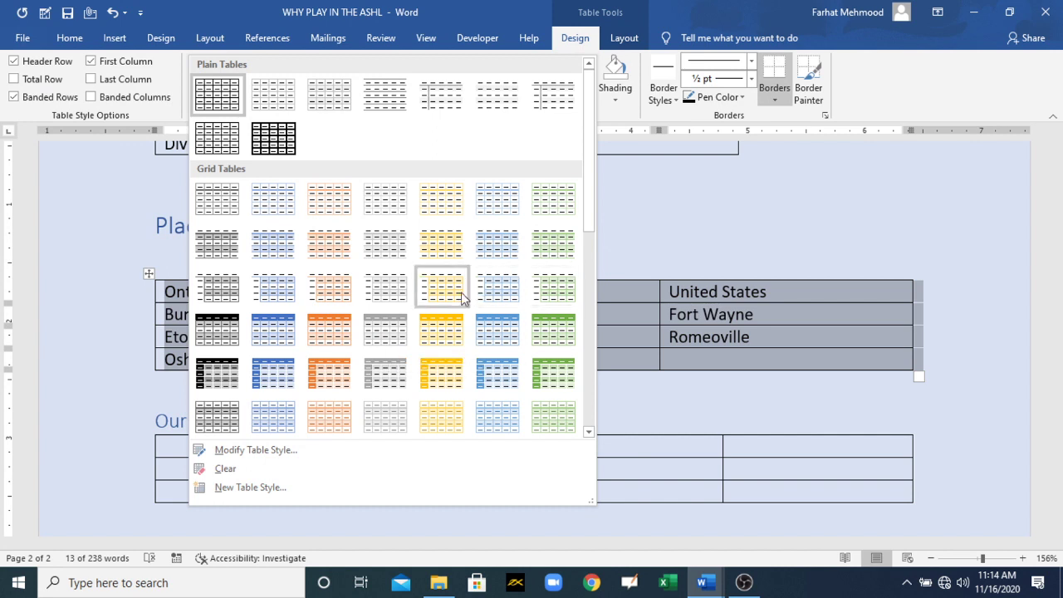
{"action": "left_click", "coordinate": [385, 329]}
{"action": "left_click", "coordinate": [498, 390]}
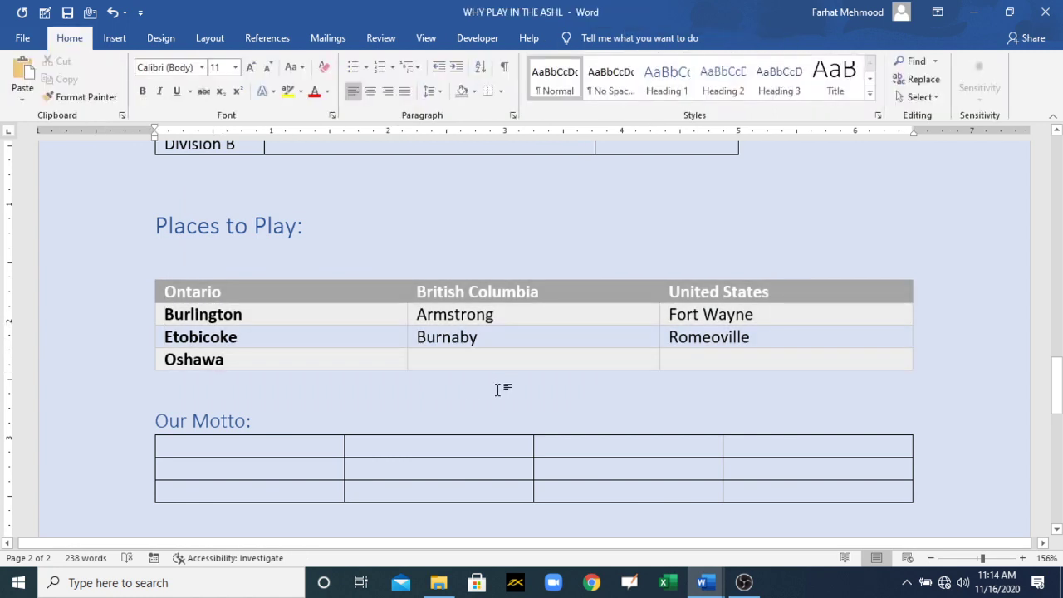
Undo the recent table edits back to the comma-separated places under "Places to Play", with no table under "Our Motto:"
{"action": "key", "text": "ctrl+z"}
{"action": "key", "text": "ctrl+z"}
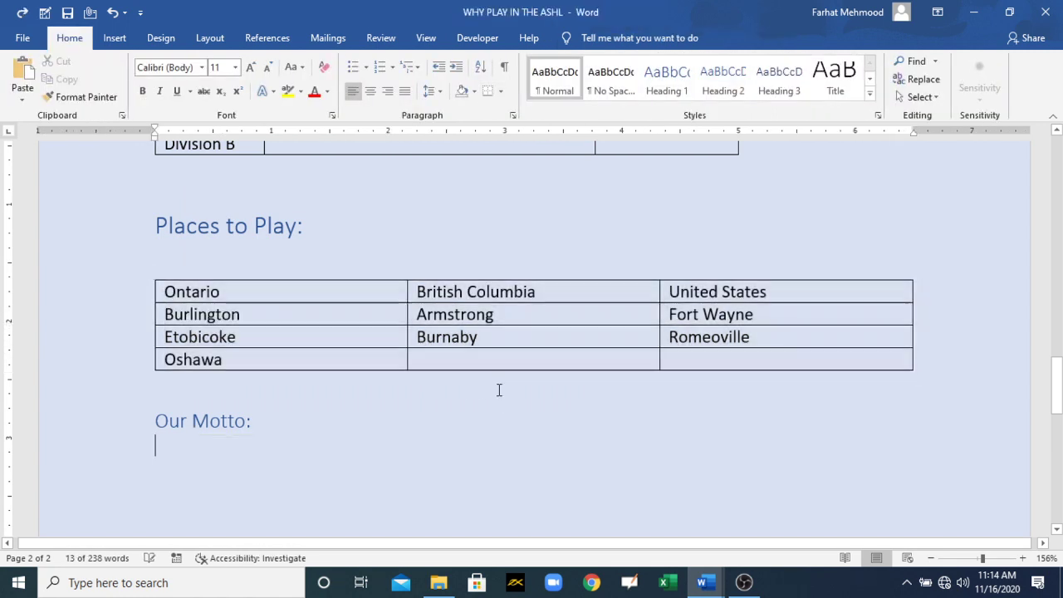
{"action": "key", "text": "ctrl+z"}
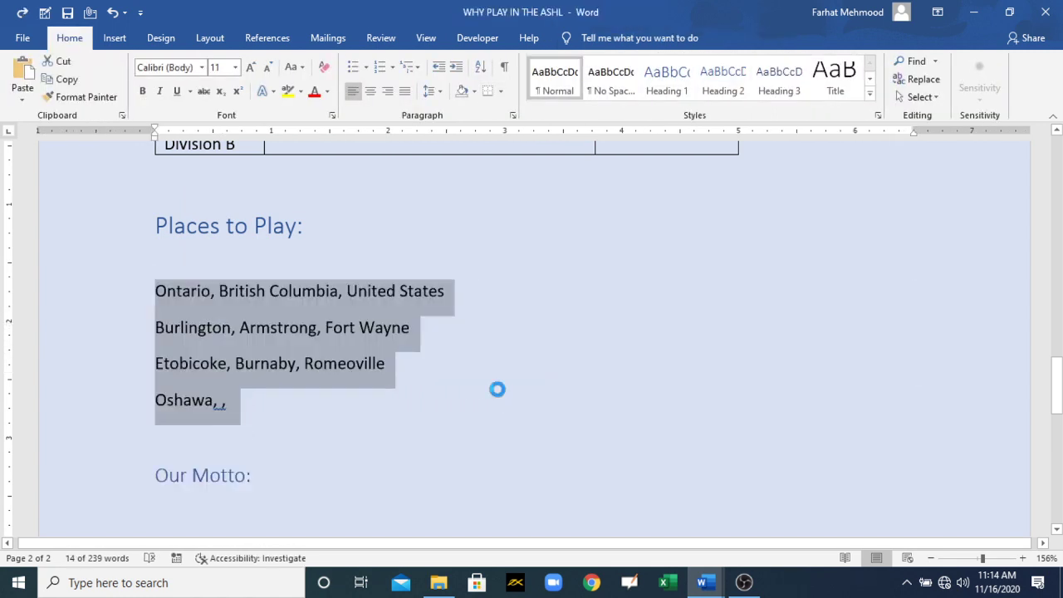
Switch to the MOS 77-725 document and examine the objectives listed under "Modify a table"
{"action": "left_click", "coordinate": [705, 582]}
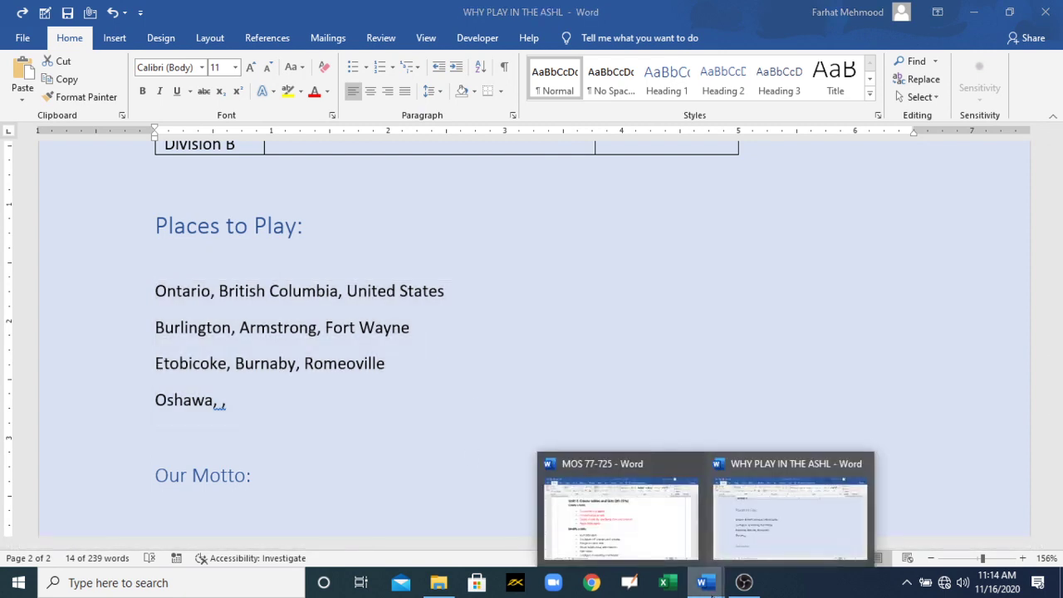
{"action": "left_click", "coordinate": [758, 541]}
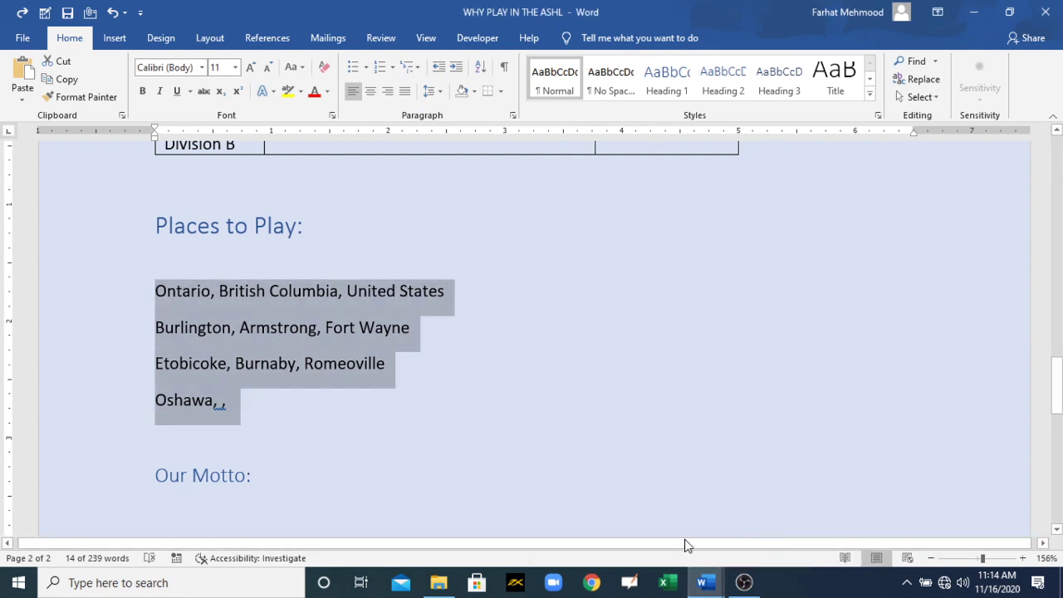
{"action": "left_click", "coordinate": [708, 579]}
{"action": "left_click", "coordinate": [573, 492]}
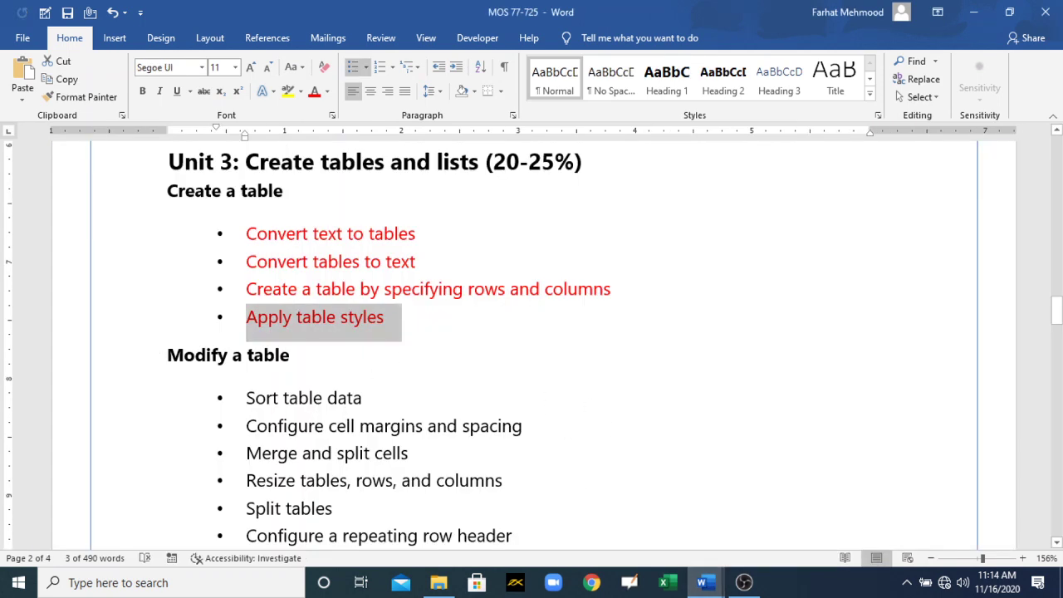
{"action": "left_click_drag", "start_coordinate": [1059, 309], "coordinate": [1058, 322]}
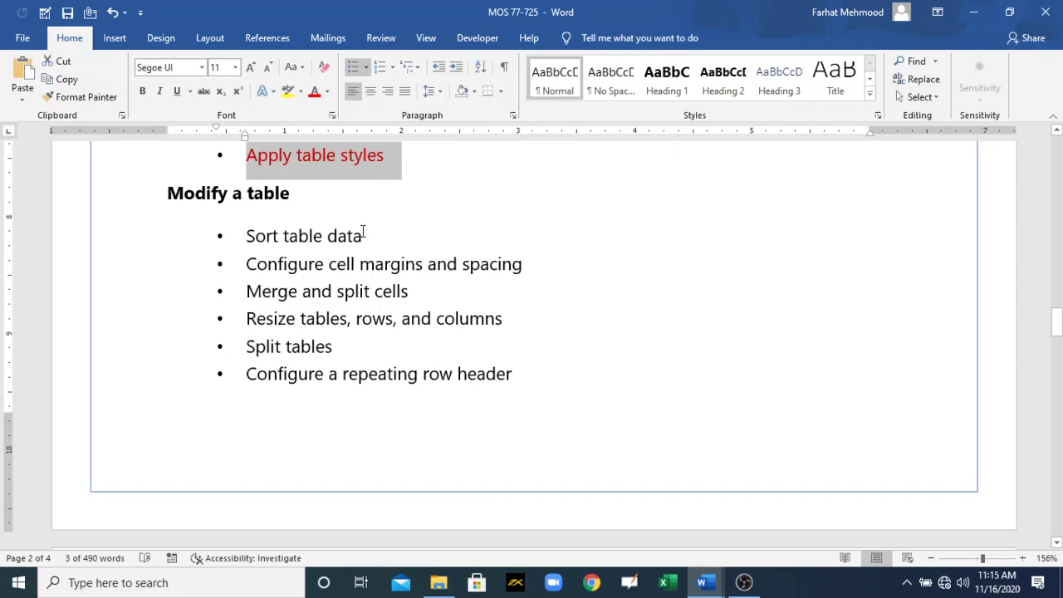
Colour the "Sort table data" bullet red under "Modify a table", and return to the WHY PLAY IN THE ASHL document
{"action": "left_click_drag", "start_coordinate": [363, 236], "coordinate": [248, 237]}
{"action": "left_click", "coordinate": [314, 91]}
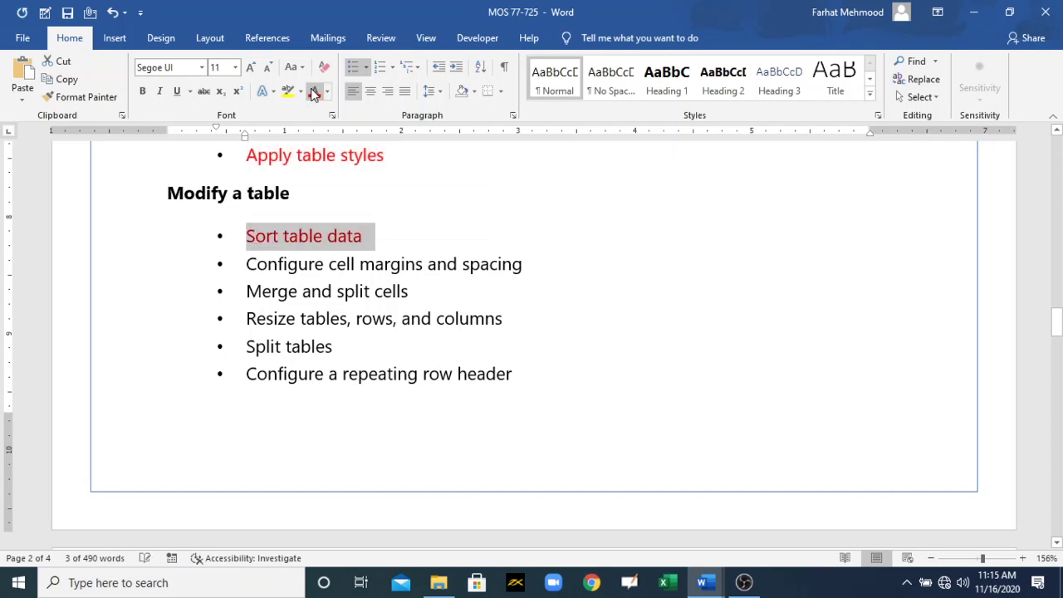
{"action": "left_click", "coordinate": [705, 583]}
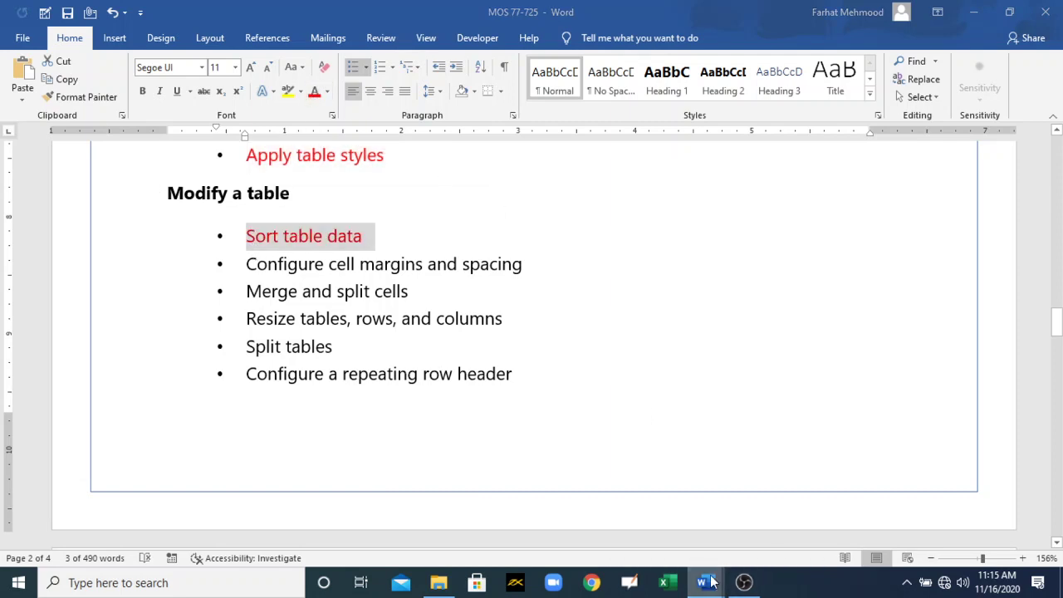
{"action": "left_click", "coordinate": [781, 548]}
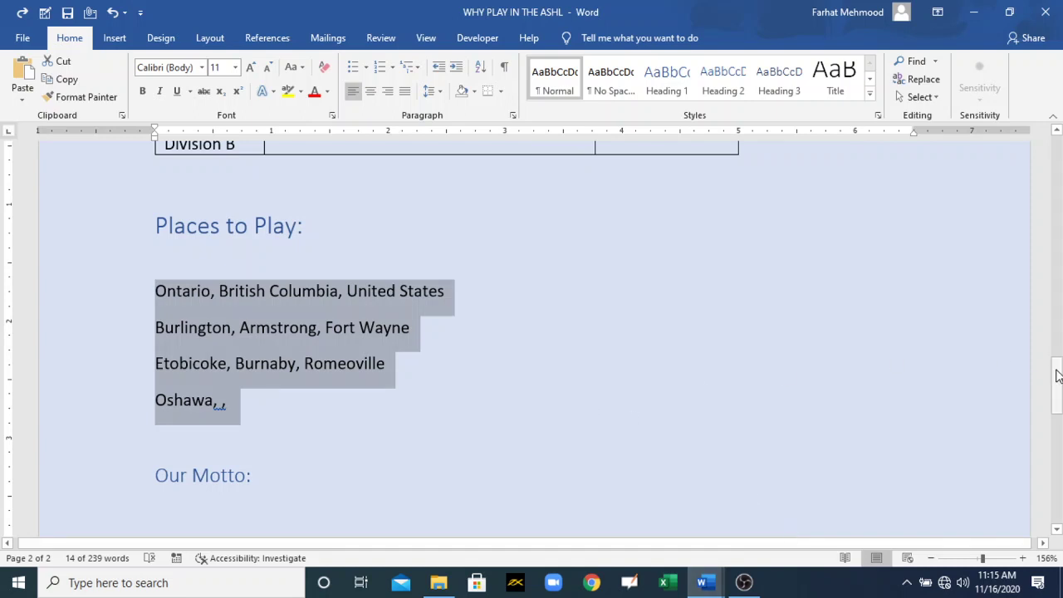
Sort the "Division Types" table by the Division column as text in ascending order, treating the first row as a header row
{"action": "left_click_drag", "start_coordinate": [1058, 384], "coordinate": [1058, 295]}
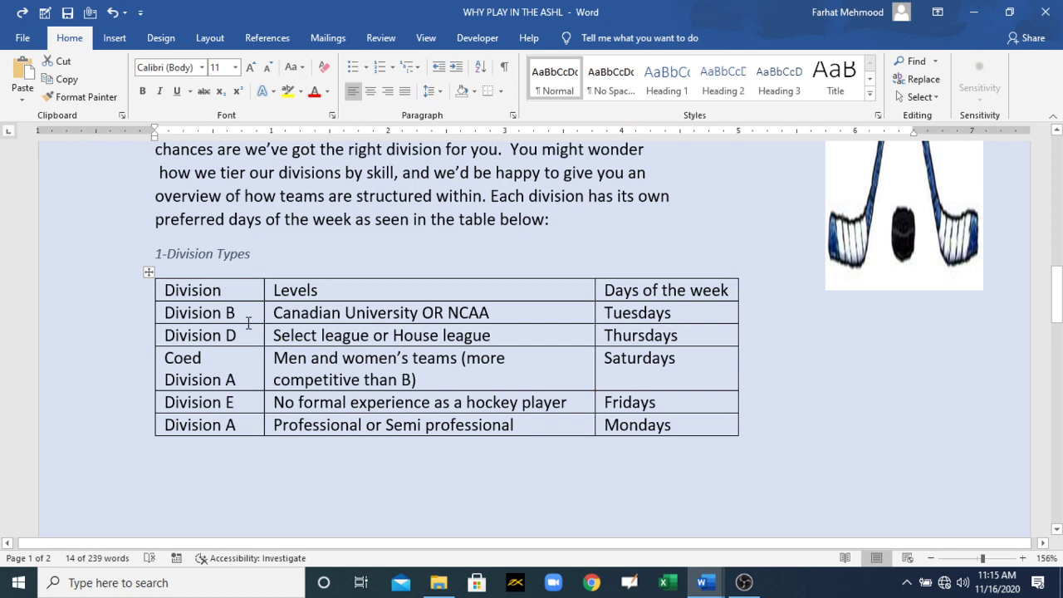
{"action": "left_click", "coordinate": [188, 289]}
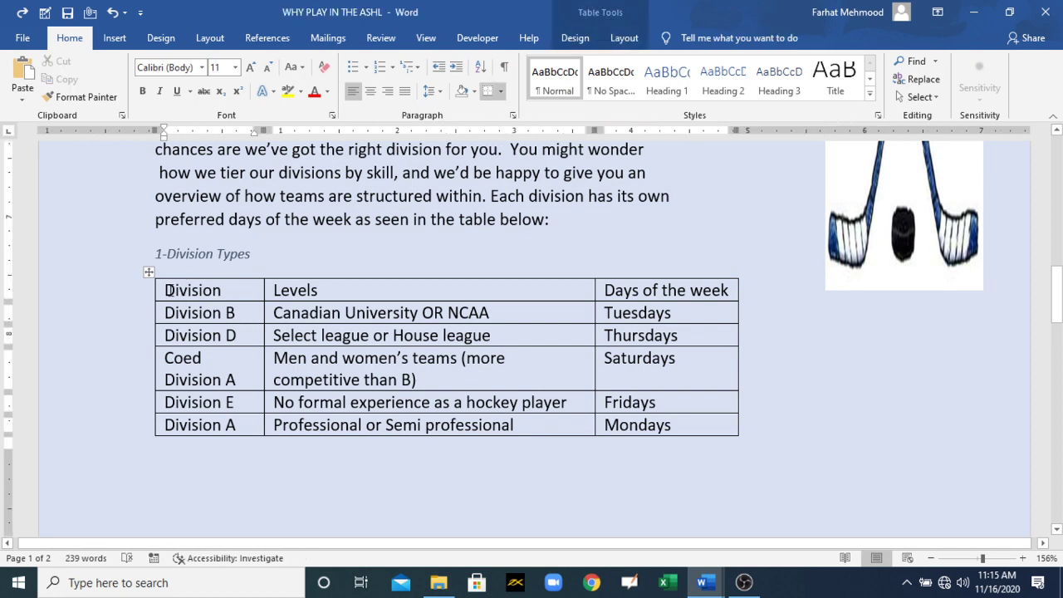
{"action": "left_click_drag", "start_coordinate": [169, 290], "coordinate": [244, 328]}
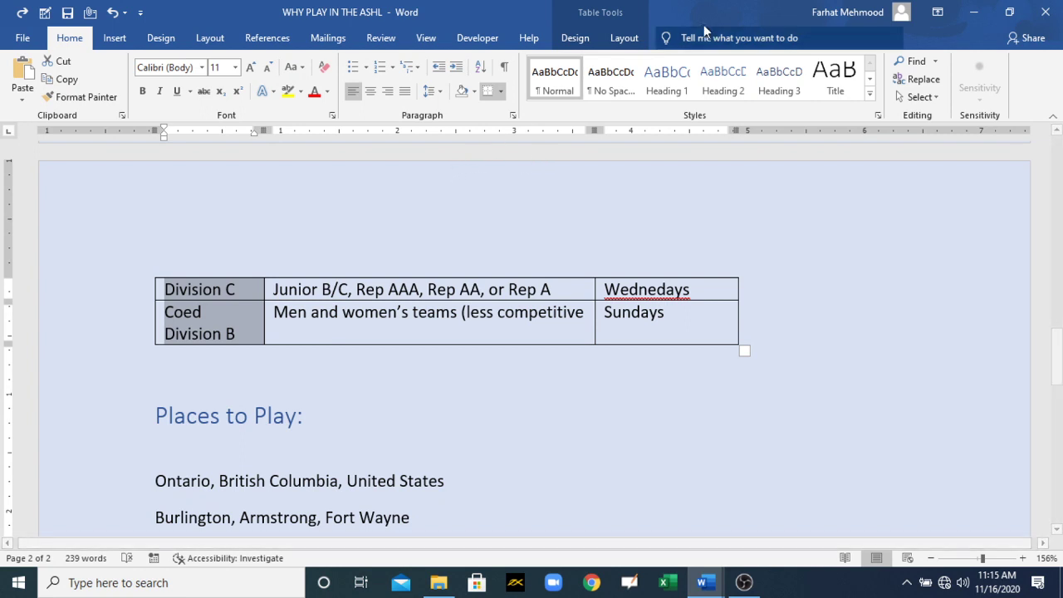
{"action": "left_click", "coordinate": [623, 44]}
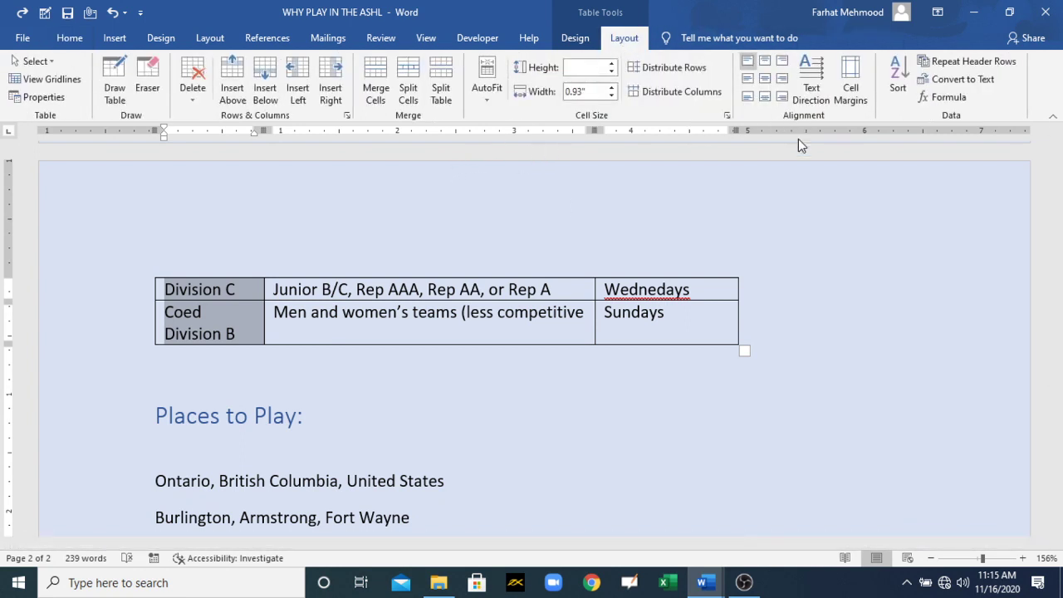
{"action": "left_click", "coordinate": [908, 79]}
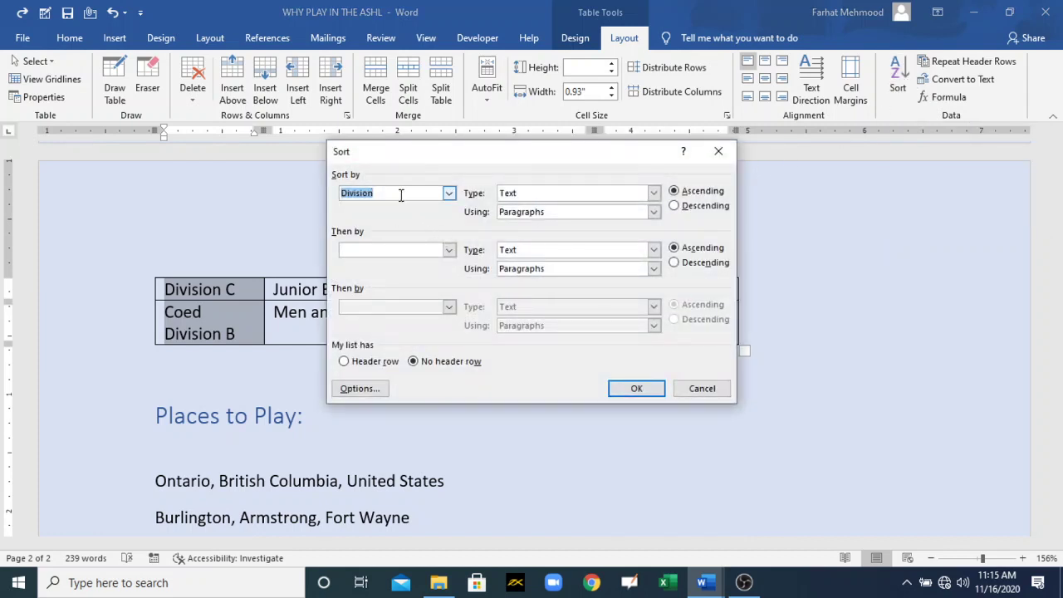
{"action": "left_click", "coordinate": [678, 208]}
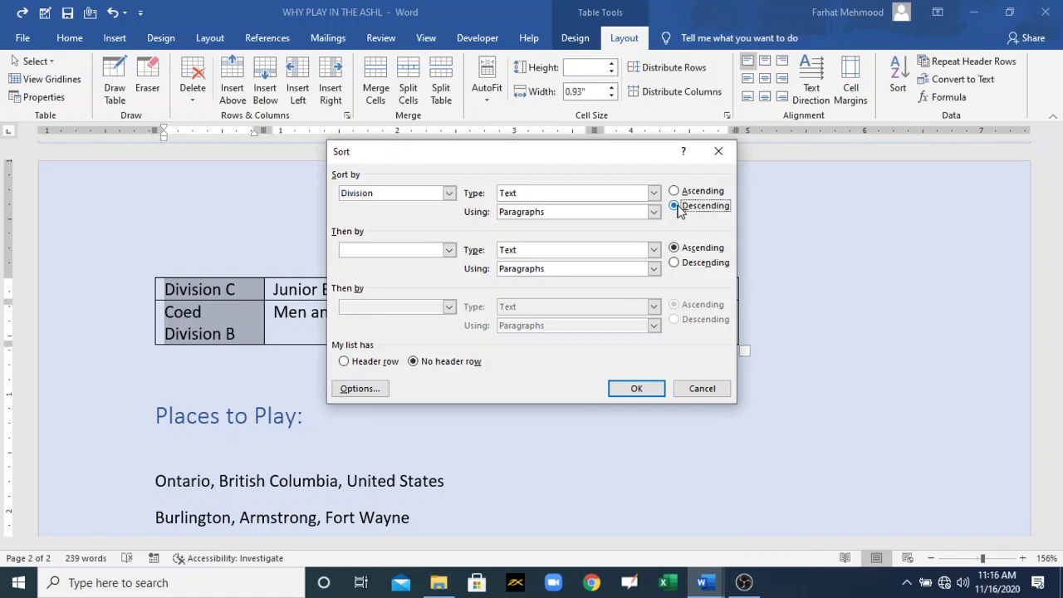
{"action": "left_click", "coordinate": [676, 192]}
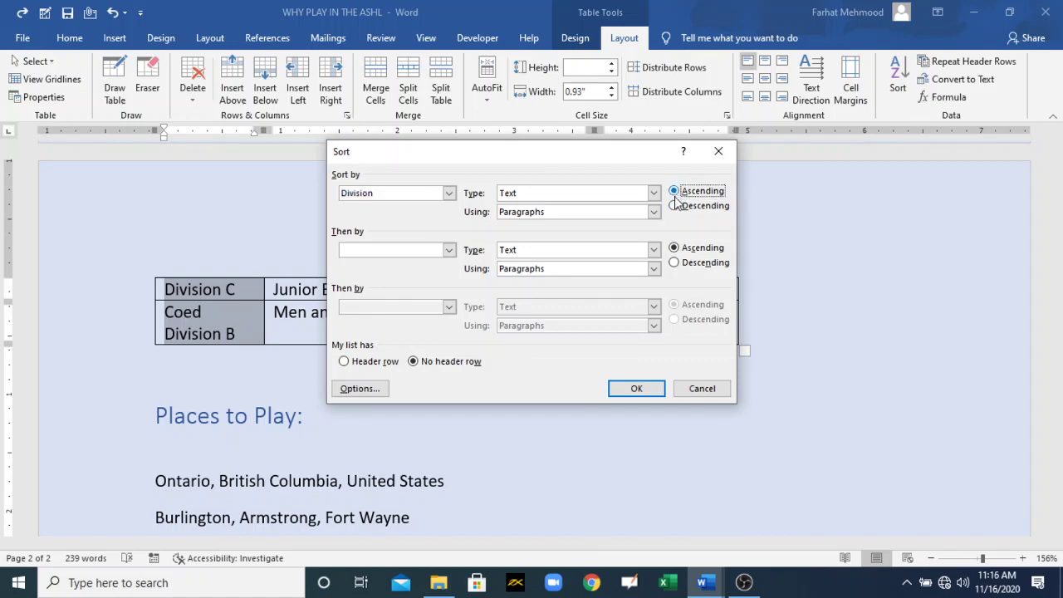
{"action": "left_click", "coordinate": [652, 389]}
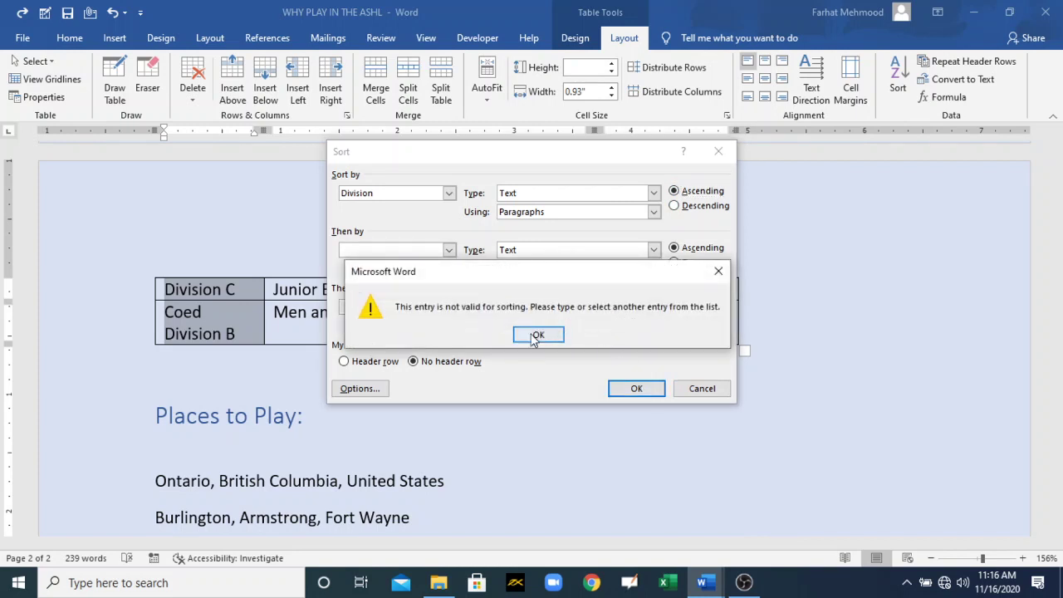
{"action": "left_click", "coordinate": [704, 391]}
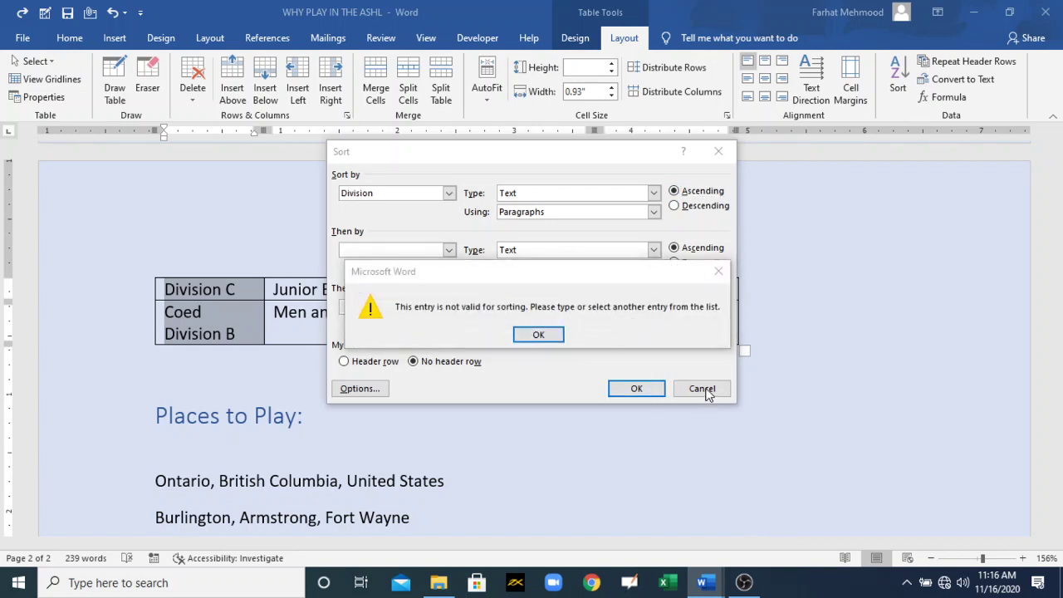
{"action": "left_click", "coordinate": [723, 270]}
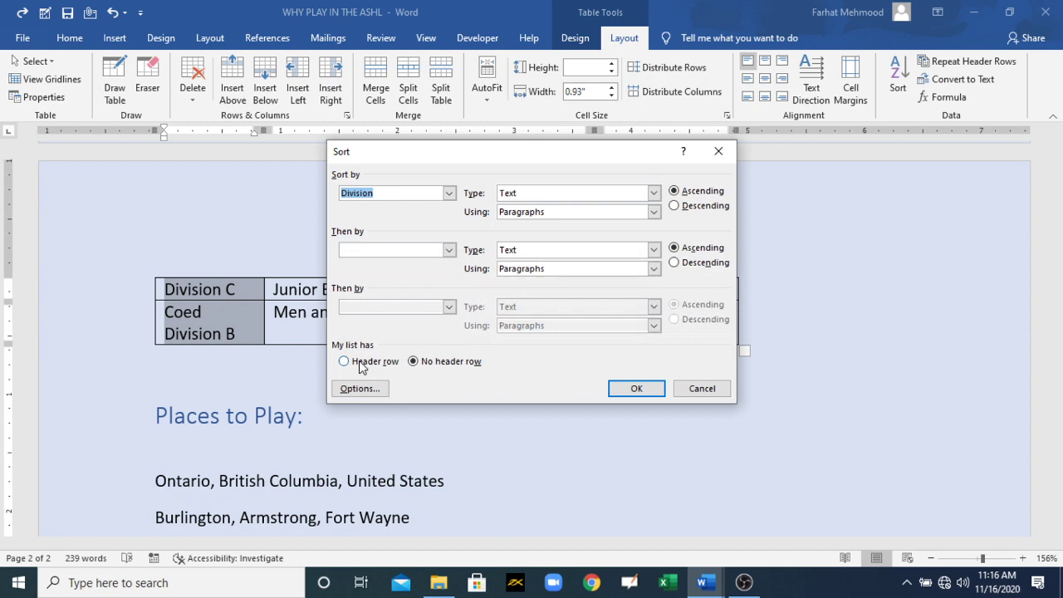
{"action": "left_click", "coordinate": [364, 363]}
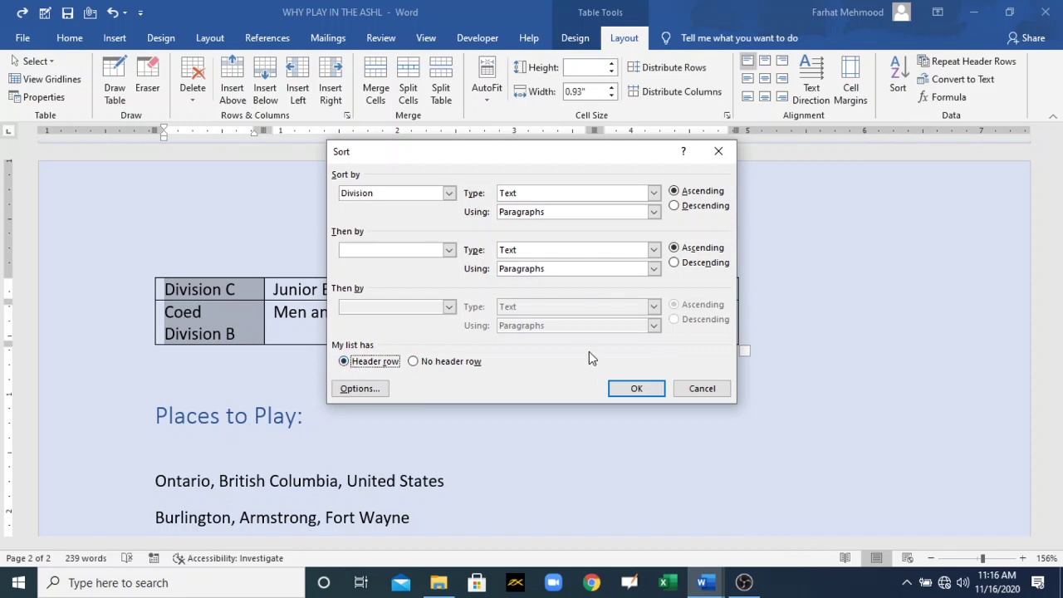
{"action": "left_click", "coordinate": [648, 389]}
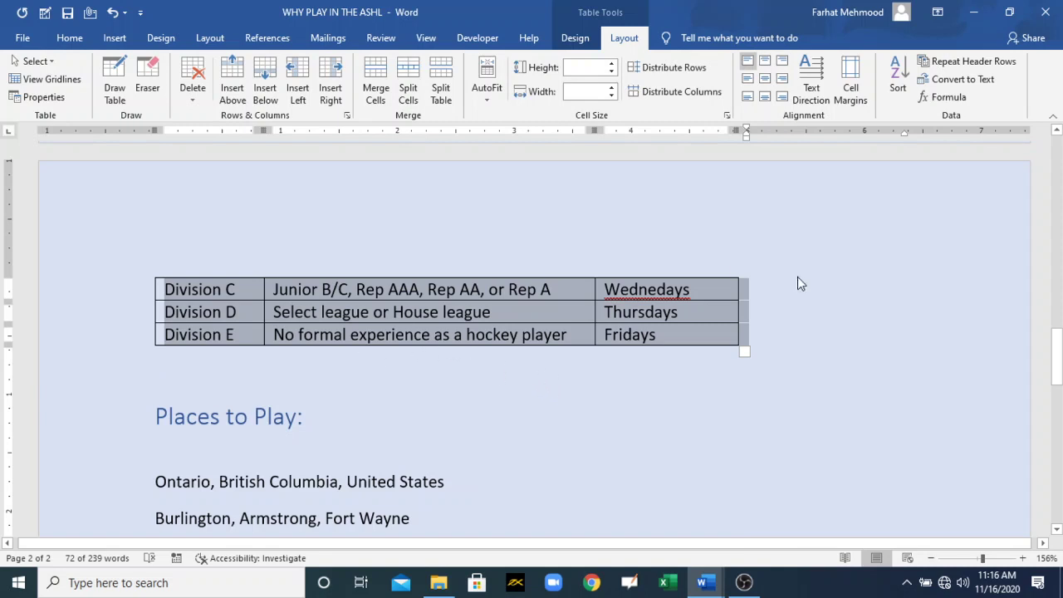
Reselect the table's Division column across both pages and repeat the ascending sort by Division with the Header row option
{"action": "left_click", "coordinate": [499, 310]}
{"action": "scroll", "coordinate": [474, 257], "scroll_direction": "up", "scroll_amount": 5}
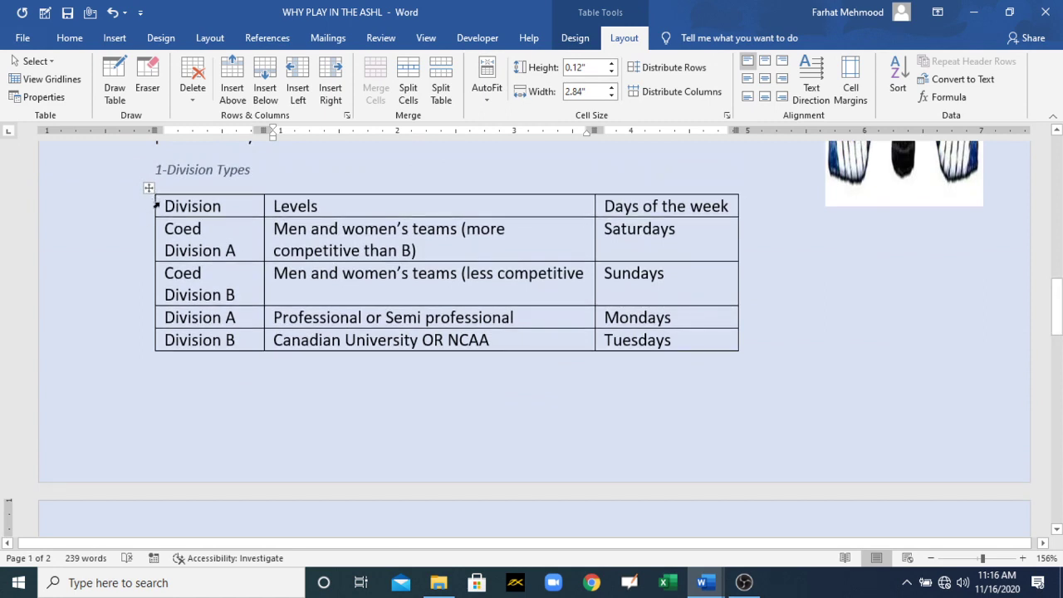
{"action": "left_click_drag", "start_coordinate": [166, 205], "coordinate": [242, 283]}
{"action": "left_click_drag", "start_coordinate": [256, 469], "coordinate": [233, 460]}
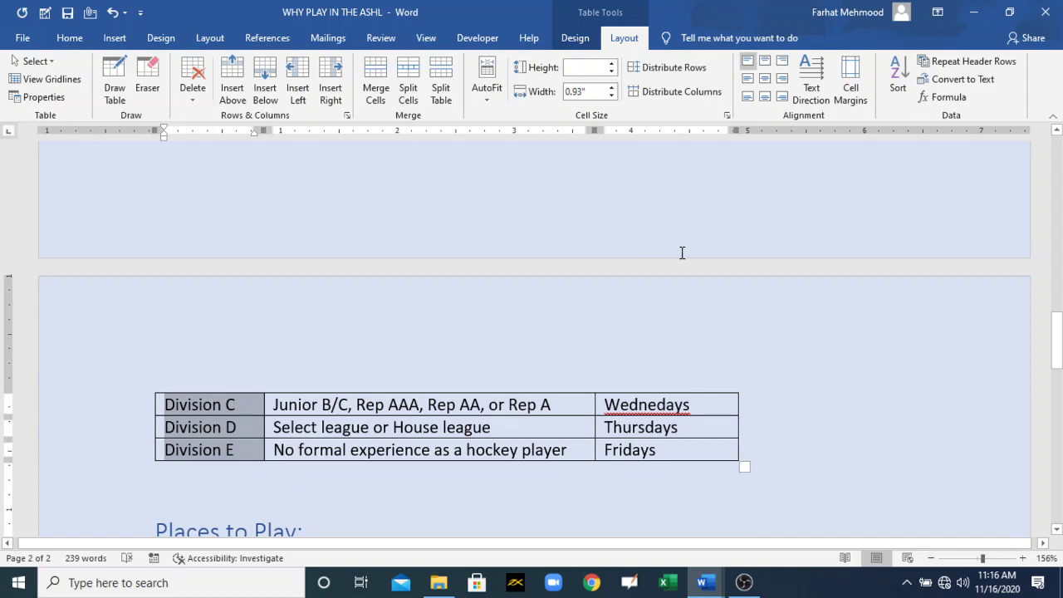
{"action": "left_click", "coordinate": [900, 76]}
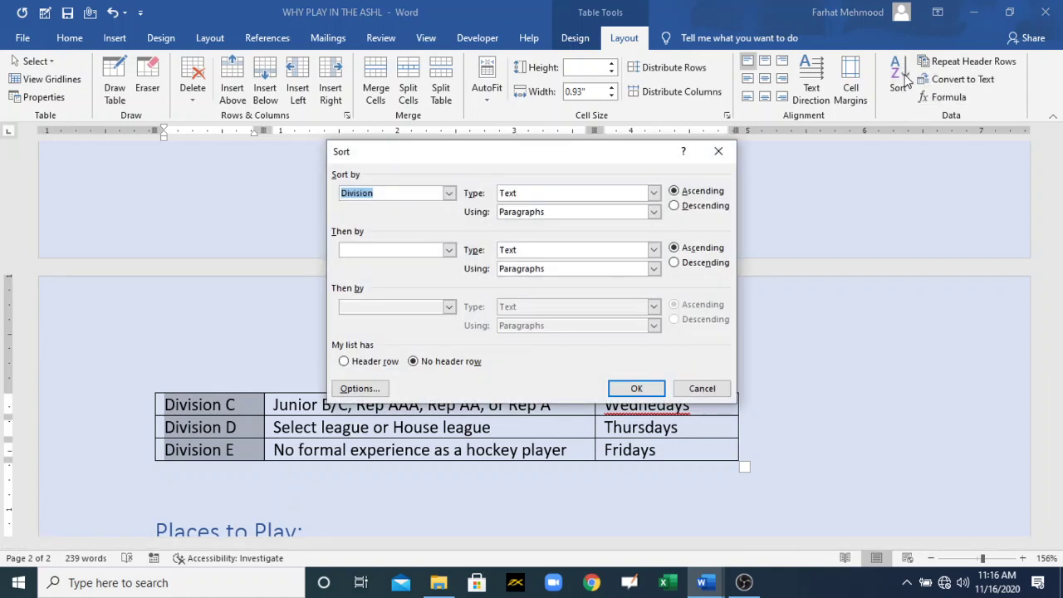
{"action": "left_click", "coordinate": [391, 368]}
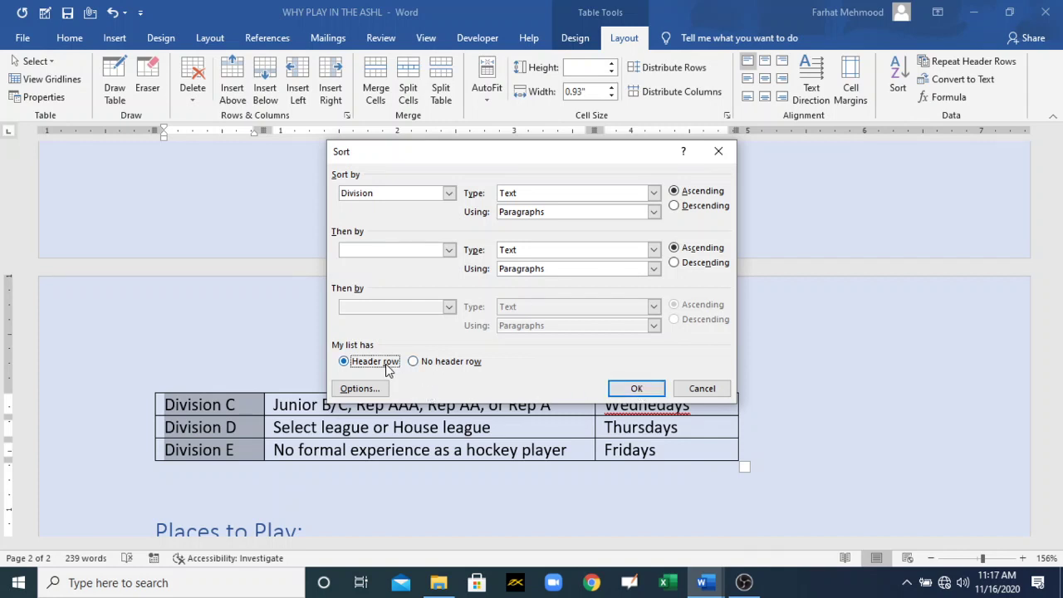
{"action": "left_click", "coordinate": [638, 391]}
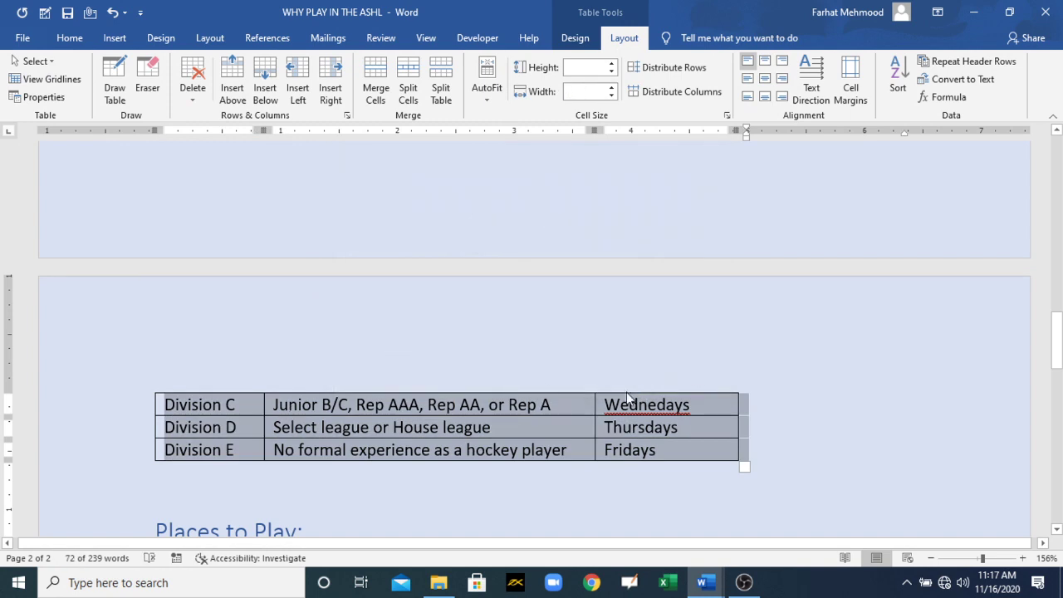
Sort the whole selected "Division Types" table by Division once more, ascending with a header row, and select its heading cells
{"action": "left_click_drag", "start_coordinate": [1055, 364], "coordinate": [1052, 290]}
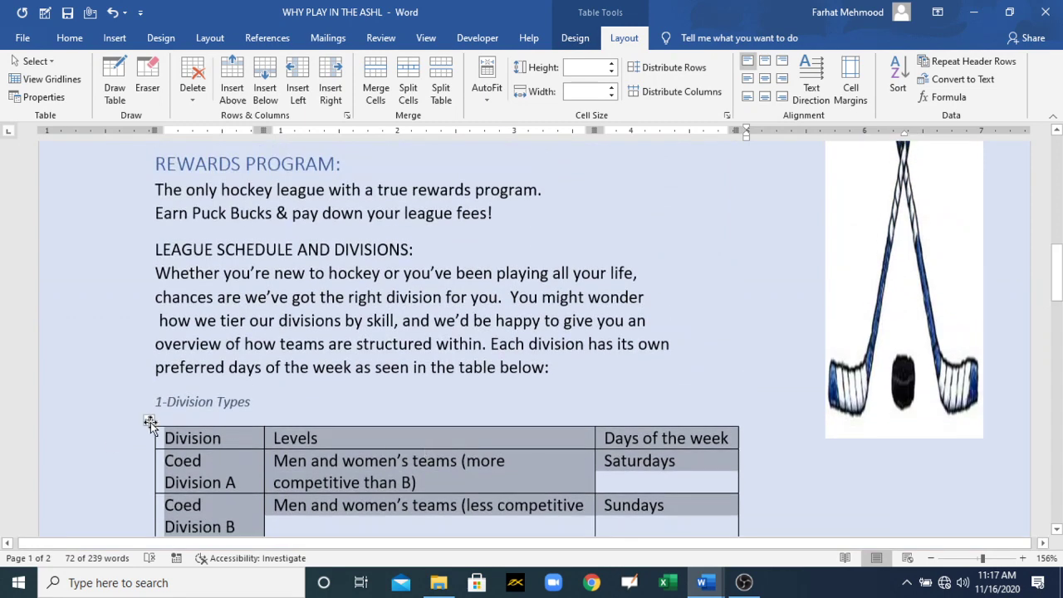
{"action": "left_click", "coordinate": [908, 65]}
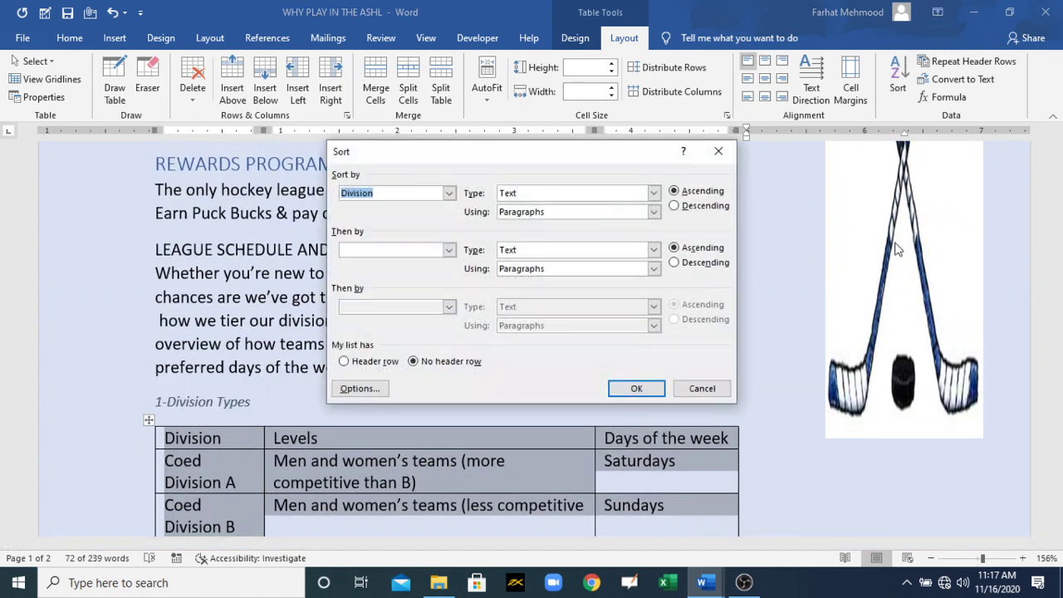
{"action": "left_click", "coordinate": [633, 390]}
{"action": "left_click", "coordinate": [536, 336]}
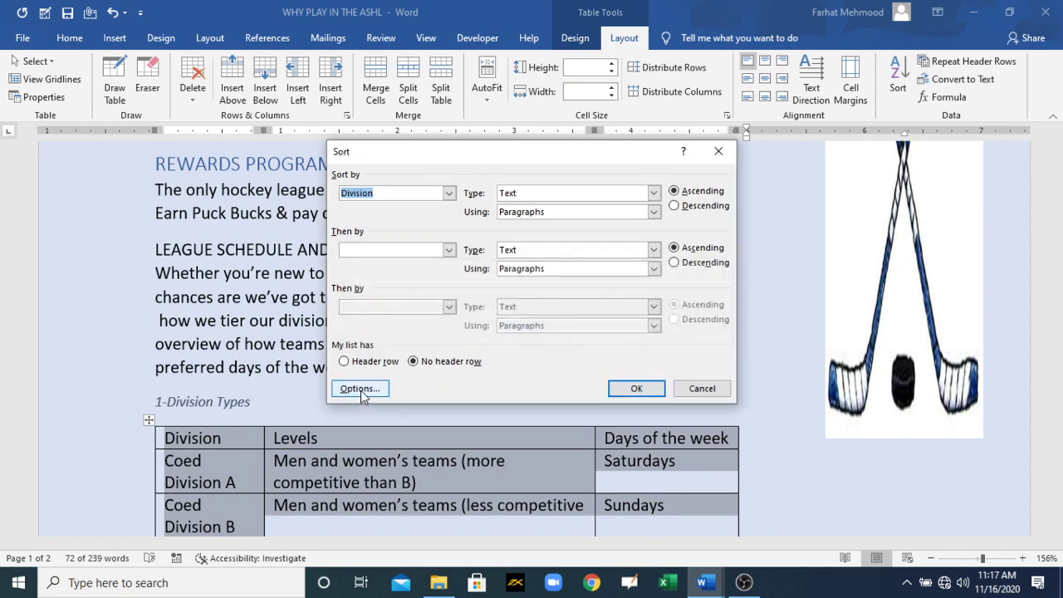
{"action": "left_click", "coordinate": [362, 362]}
{"action": "left_click", "coordinate": [639, 388]}
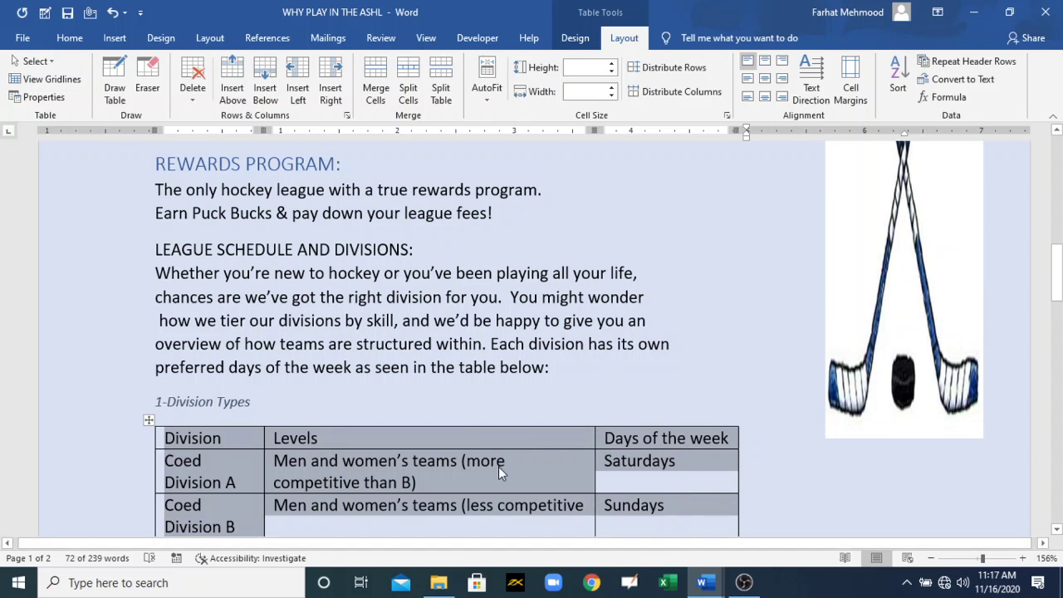
{"action": "left_click", "coordinate": [371, 453]}
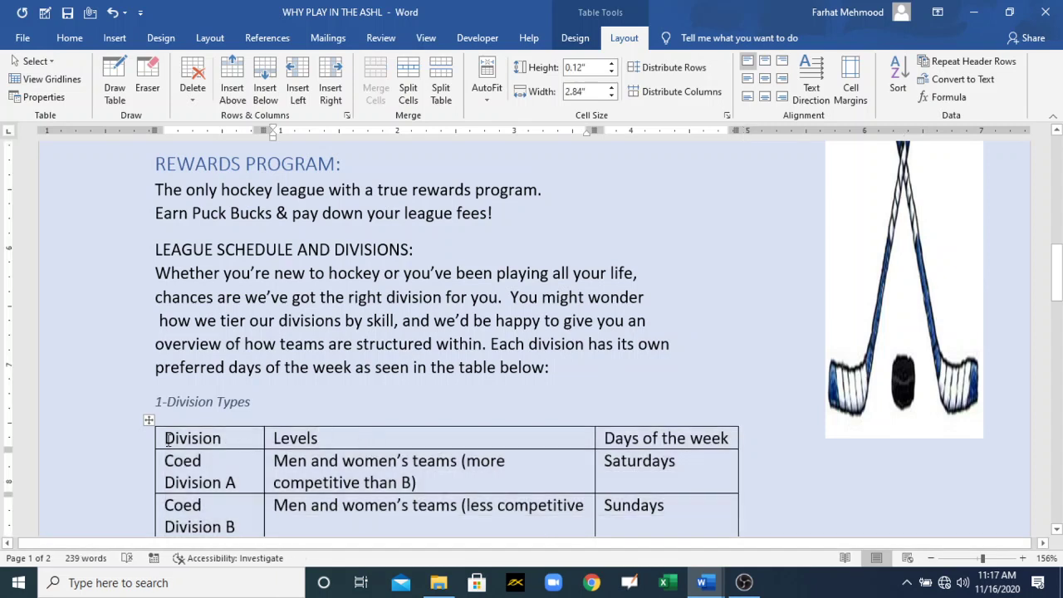
{"action": "left_click_drag", "start_coordinate": [166, 441], "coordinate": [710, 448]}
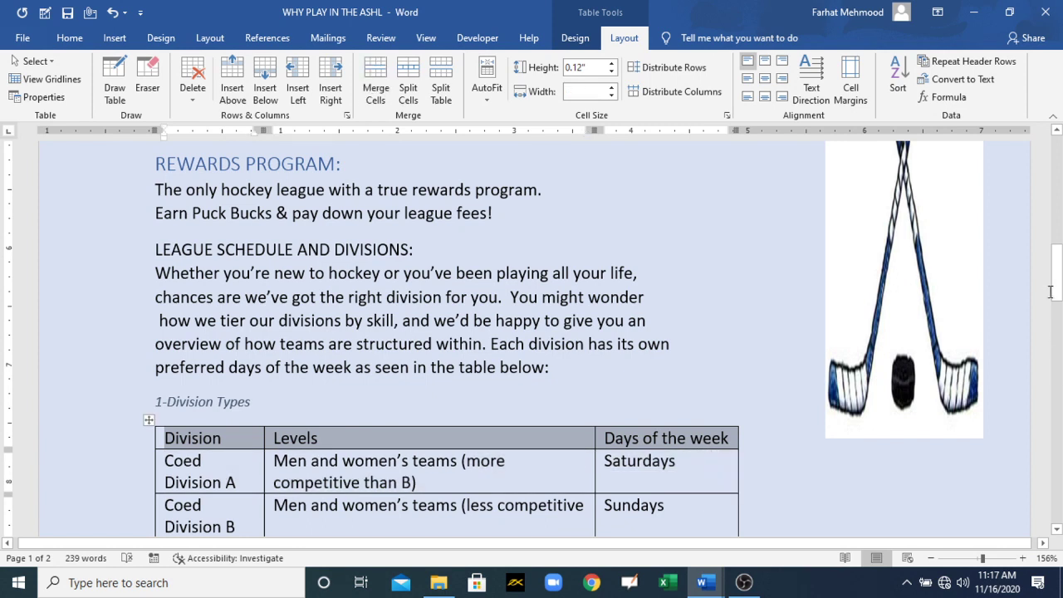
Insert an empty table with six columns and three rows under the "Our Motto:" heading
{"action": "left_click_drag", "start_coordinate": [1055, 271], "coordinate": [1059, 413]}
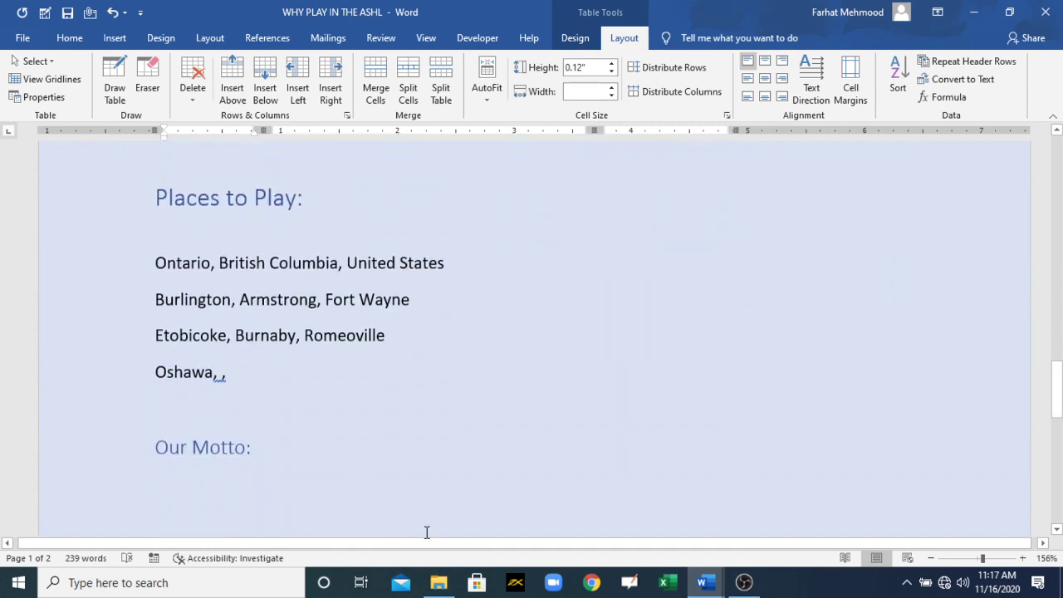
{"action": "left_click", "coordinate": [274, 470]}
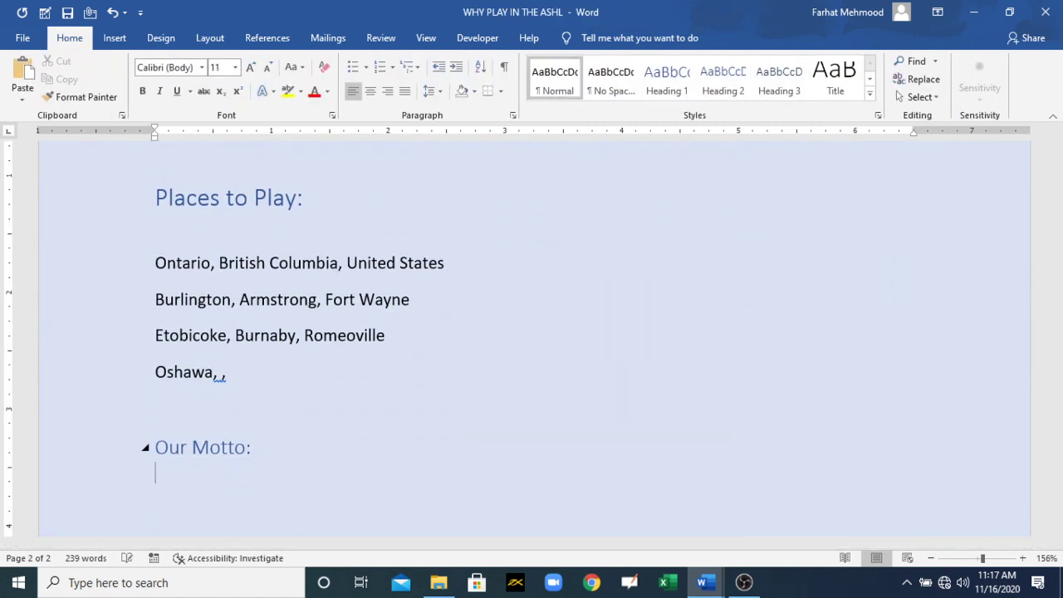
{"action": "left_click", "coordinate": [110, 43]}
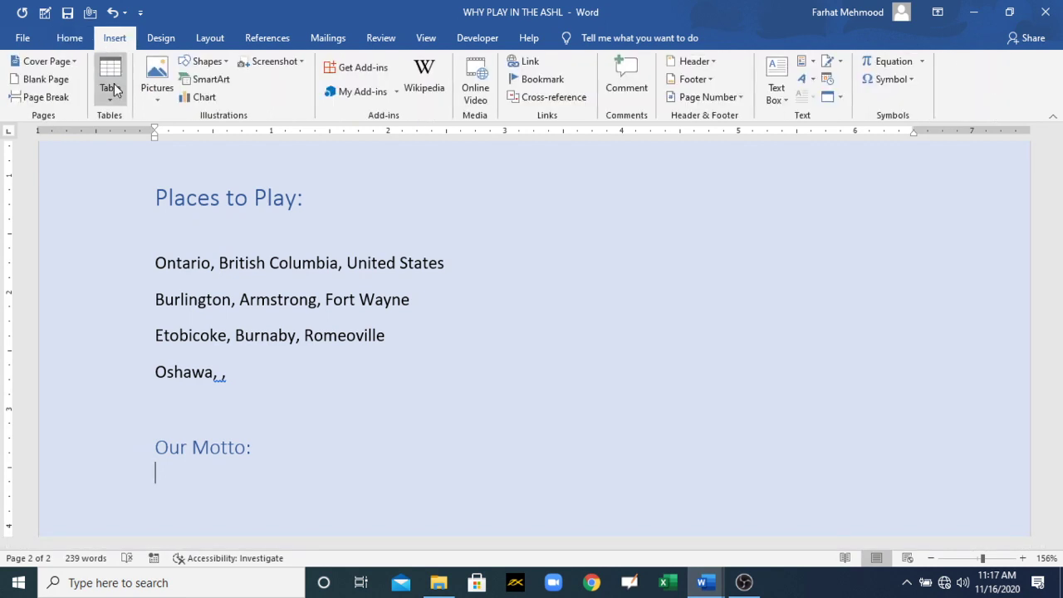
{"action": "left_click", "coordinate": [108, 87]}
{"action": "left_click", "coordinate": [177, 169]}
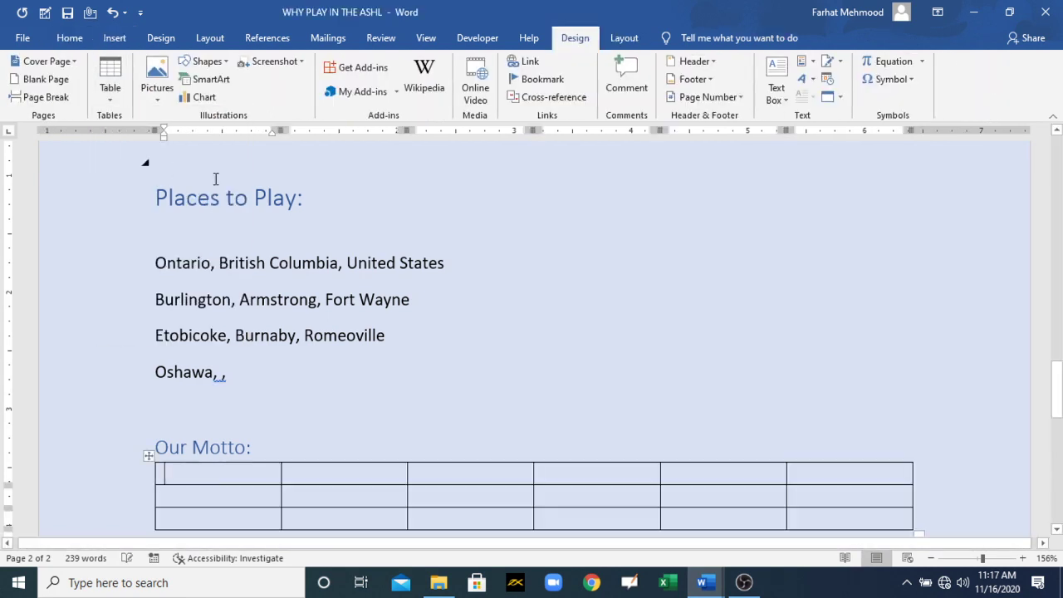
{"action": "left_click_drag", "start_coordinate": [1057, 371], "coordinate": [1058, 384]}
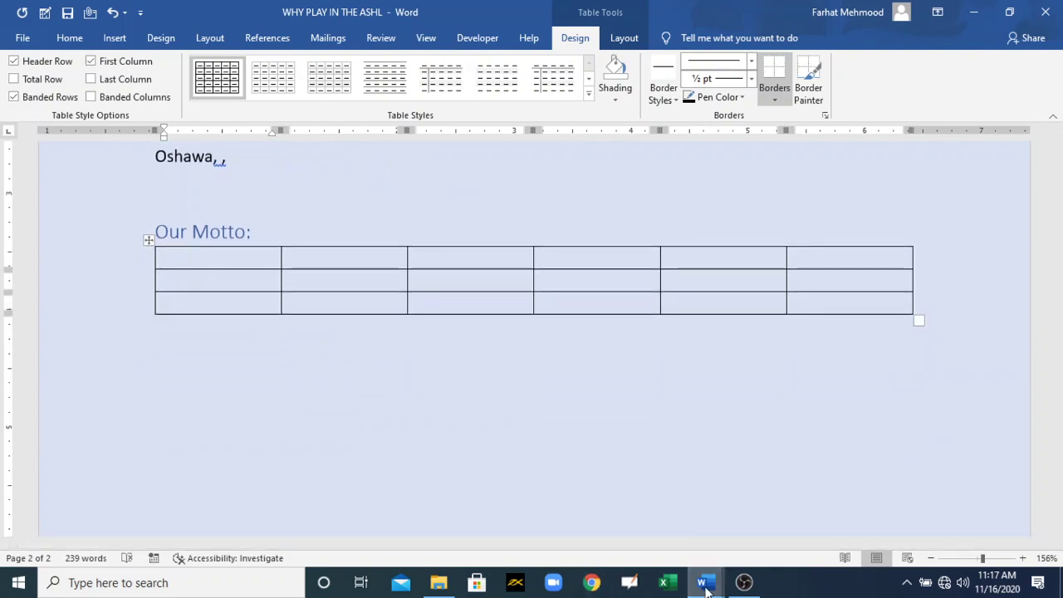
In the MOS 77-725 document, colour "Configure cell margins and spacing" red, and return to the WHY PLAY IN THE ASHL document
{"action": "mouse_move", "coordinate": [706, 578]}
{"action": "left_click", "coordinate": [656, 532]}
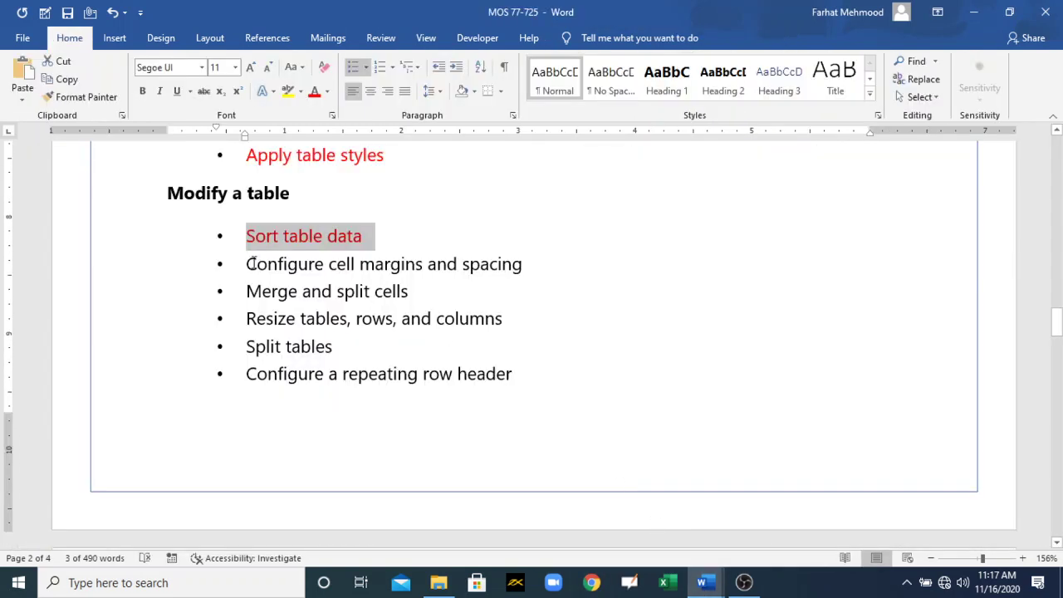
{"action": "left_click_drag", "start_coordinate": [249, 263], "coordinate": [510, 266]}
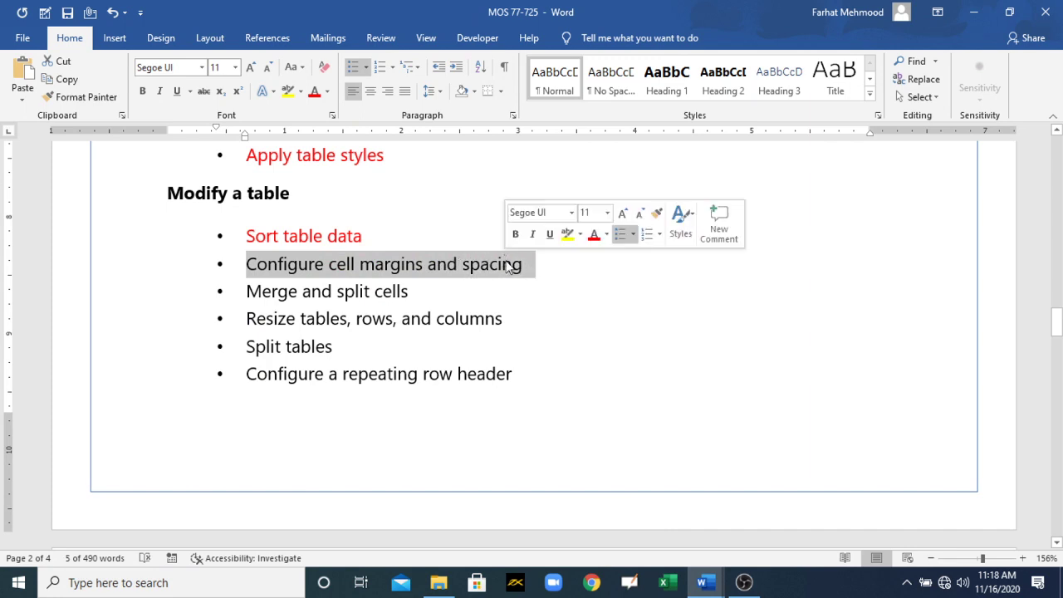
{"action": "left_click", "coordinate": [314, 93]}
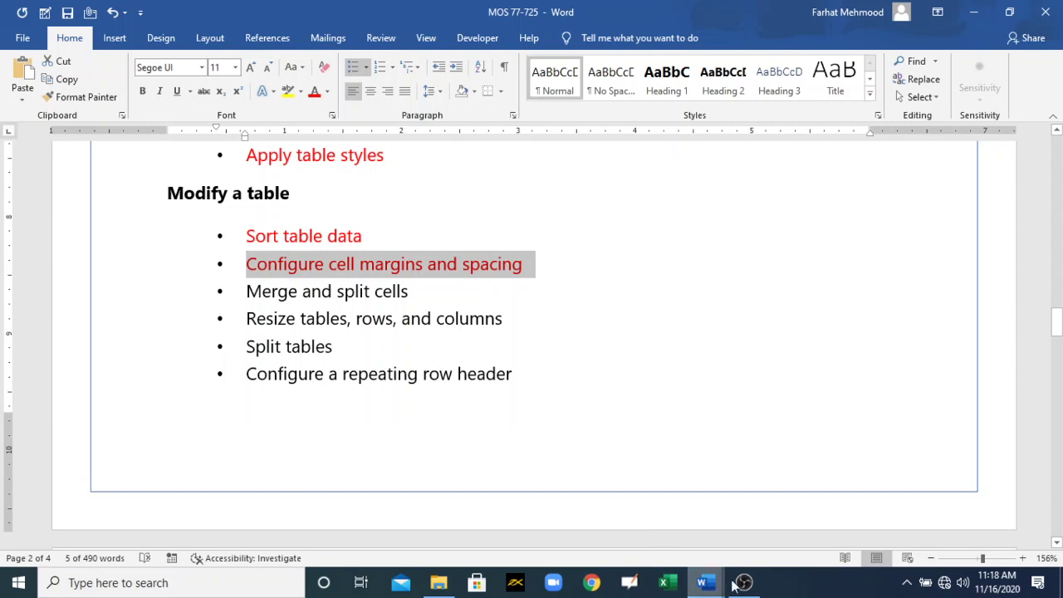
{"action": "left_click", "coordinate": [705, 581]}
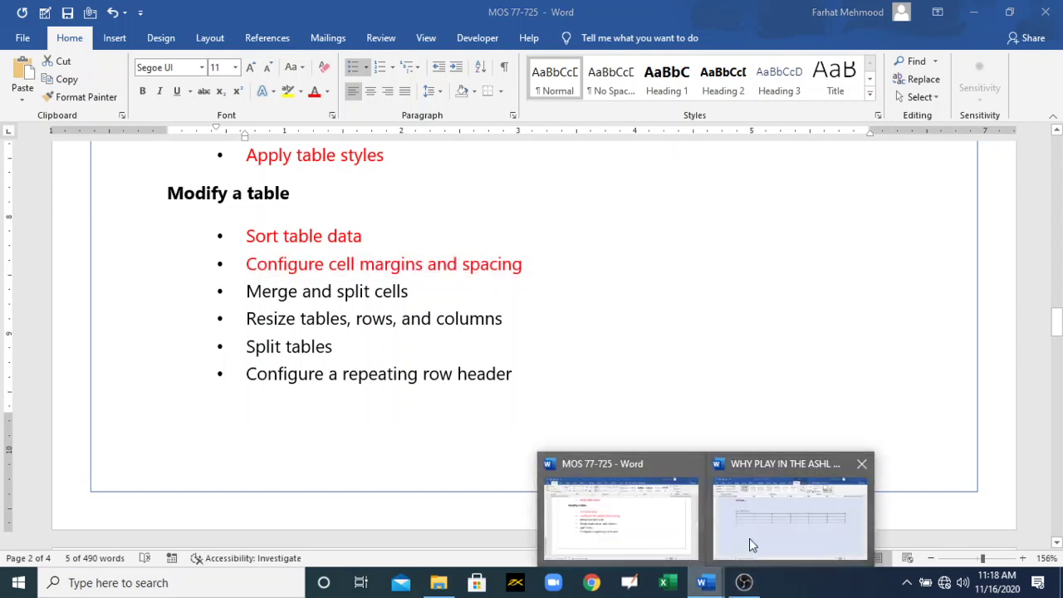
{"action": "left_click", "coordinate": [784, 528]}
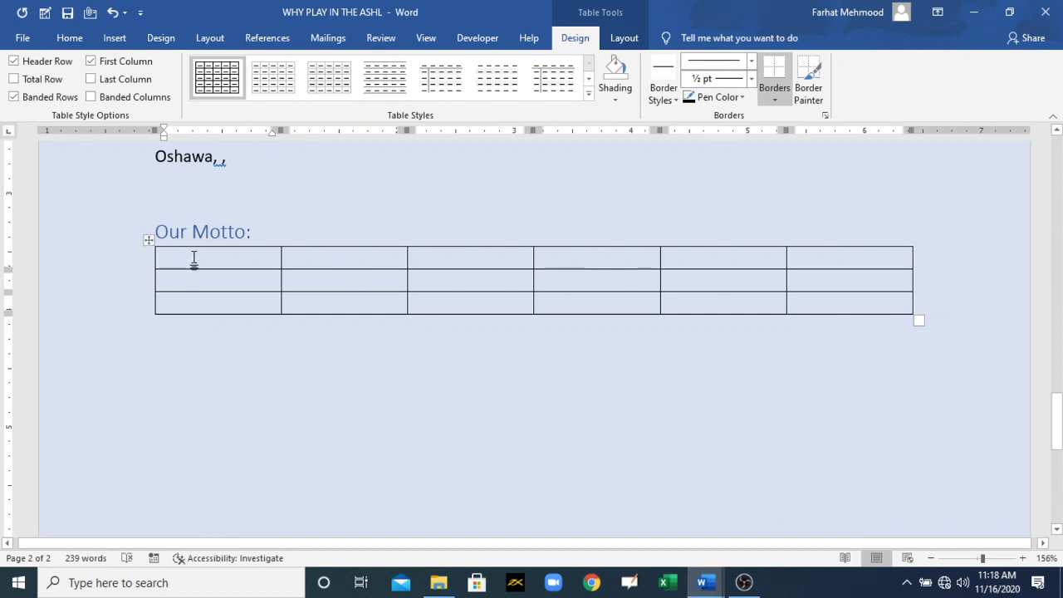
Set the default cell margins of the "Our Motto:" table to 0.03" top, 0.8" left and 0.06" right
{"action": "left_click", "coordinate": [614, 40]}
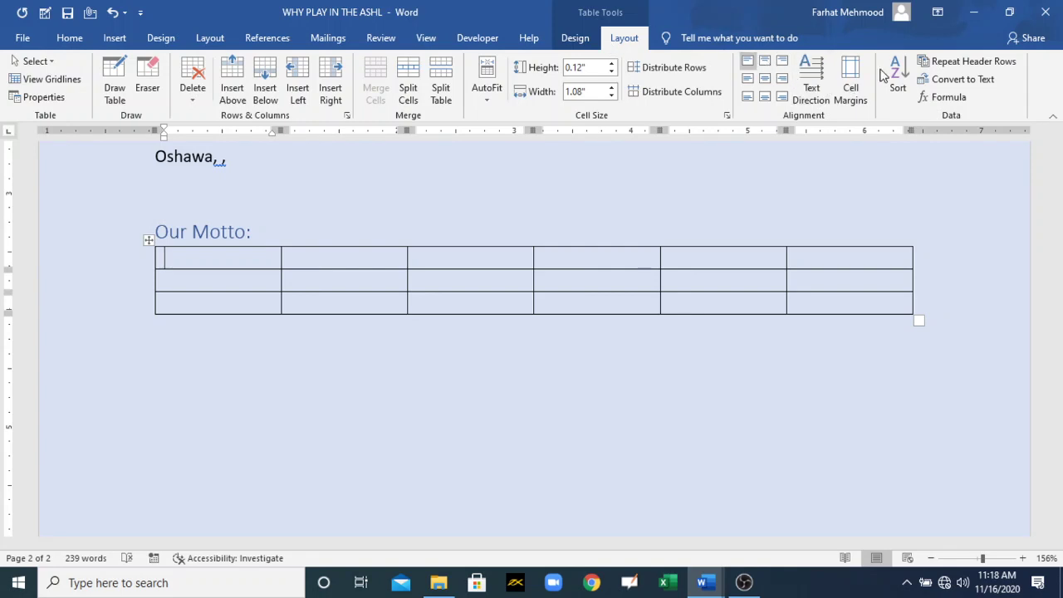
{"action": "left_click", "coordinate": [841, 91]}
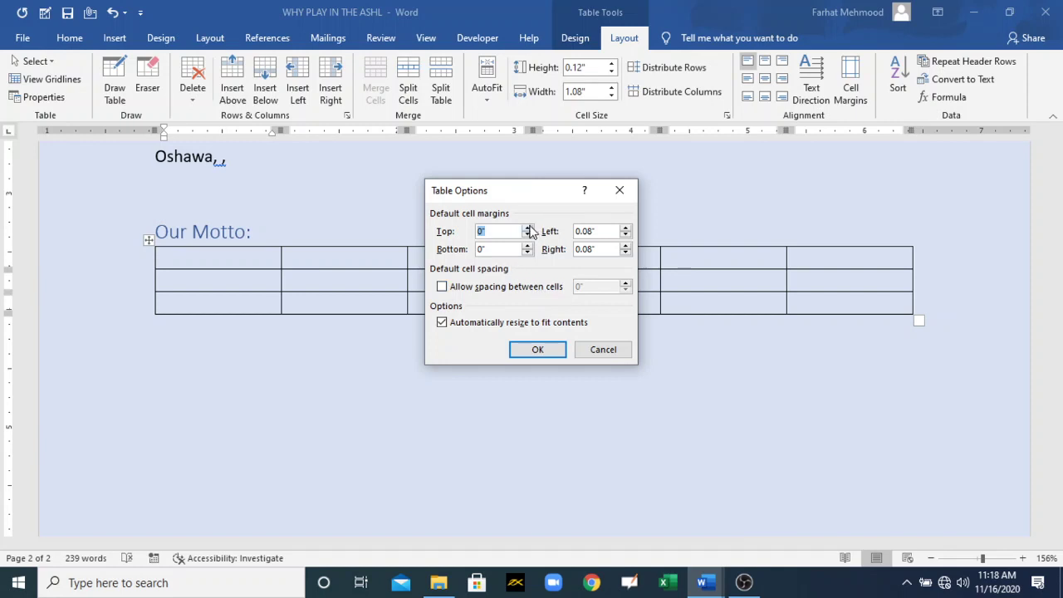
{"action": "left_click", "coordinate": [528, 228]}
{"action": "left_click", "coordinate": [625, 252]}
{"action": "left_click", "coordinate": [625, 251]}
{"action": "left_click", "coordinate": [626, 228]}
{"action": "left_click", "coordinate": [626, 228]}
{"action": "left_click", "coordinate": [625, 228]}
{"action": "left_click", "coordinate": [606, 232]}
{"action": "key", "text": "BackSpace"}
{"action": "key", "text": "BackSpace"}
{"action": "key", "text": "BackSpace"}
{"action": "key", "text": "BackSpace"}
{"action": "key", "text": "BackSpace"}
{"action": "type", "text": "0.8"}
{"action": "left_click", "coordinate": [532, 350]}
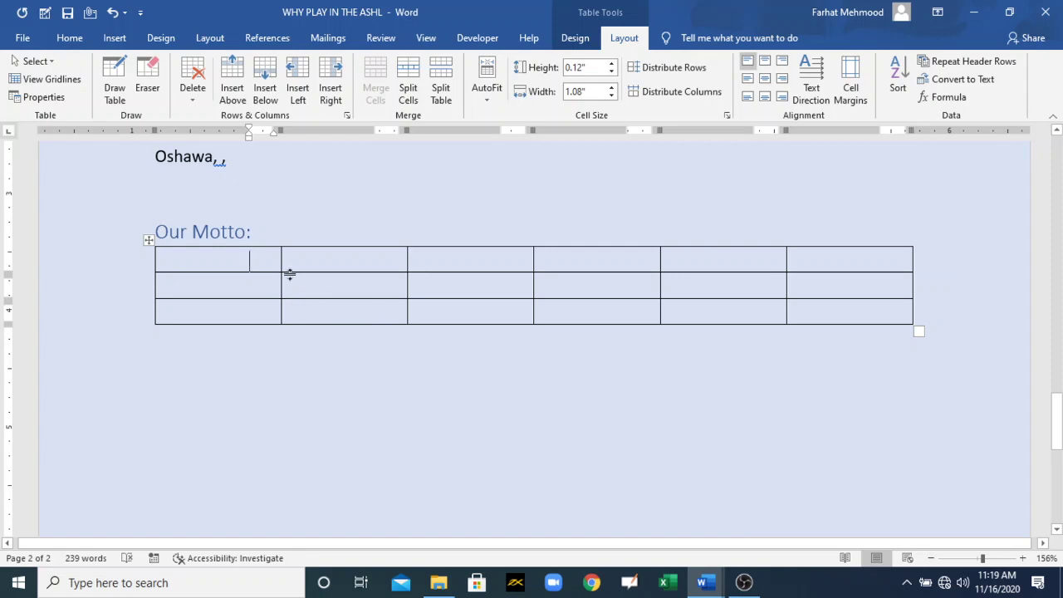
Allow spacing between the cells of the "Our Motto:" table, set it to 0.03", and review the applied table options
{"action": "left_click", "coordinate": [854, 87]}
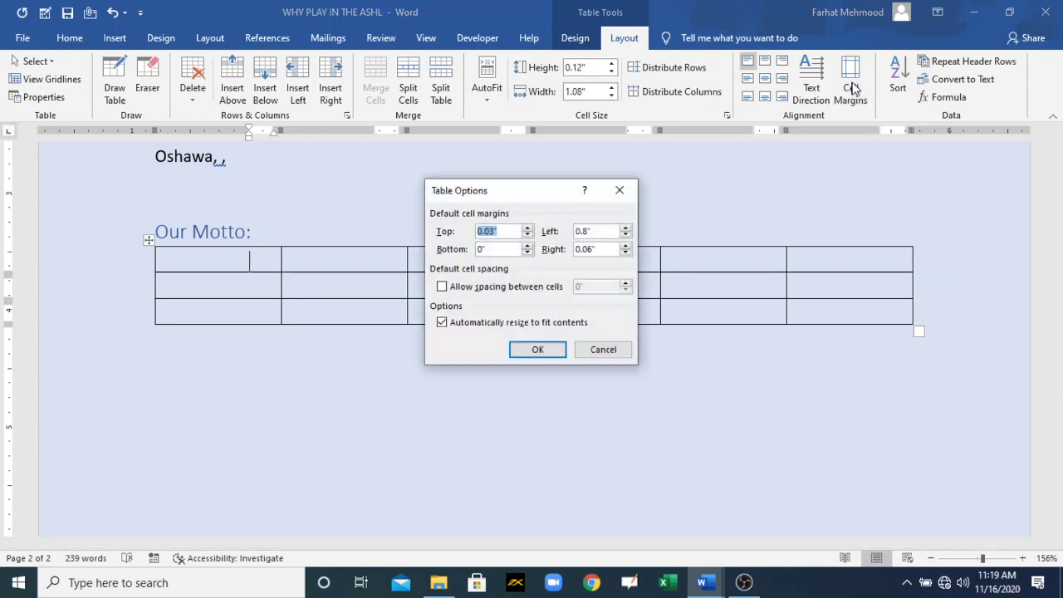
{"action": "left_click", "coordinate": [485, 290]}
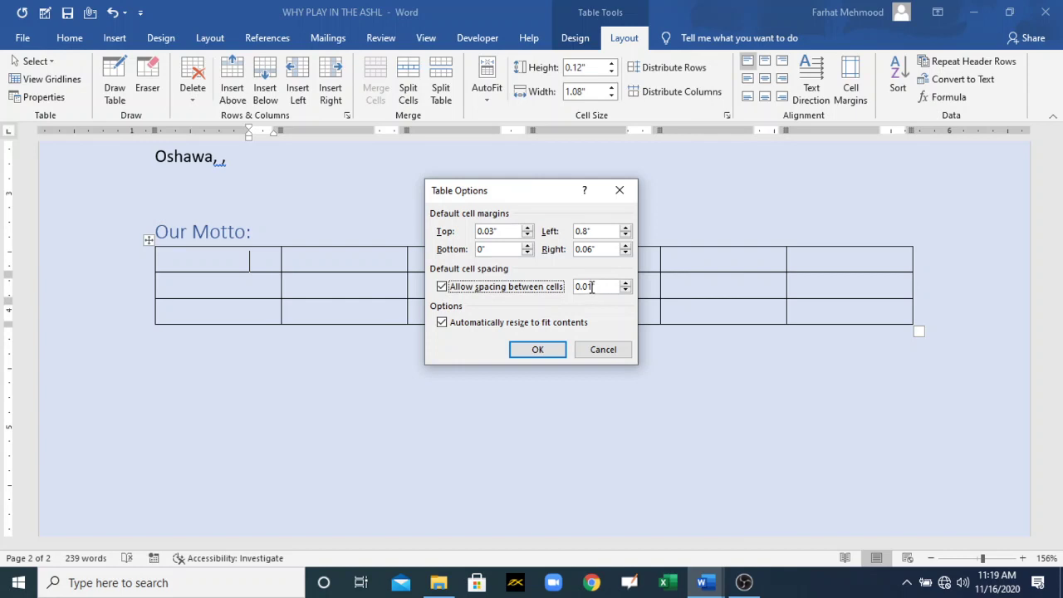
{"action": "left_click", "coordinate": [593, 287]}
{"action": "key", "text": "BackSpace"}
{"action": "key", "text": "BackSpace"}
{"action": "type", "text": "2"}
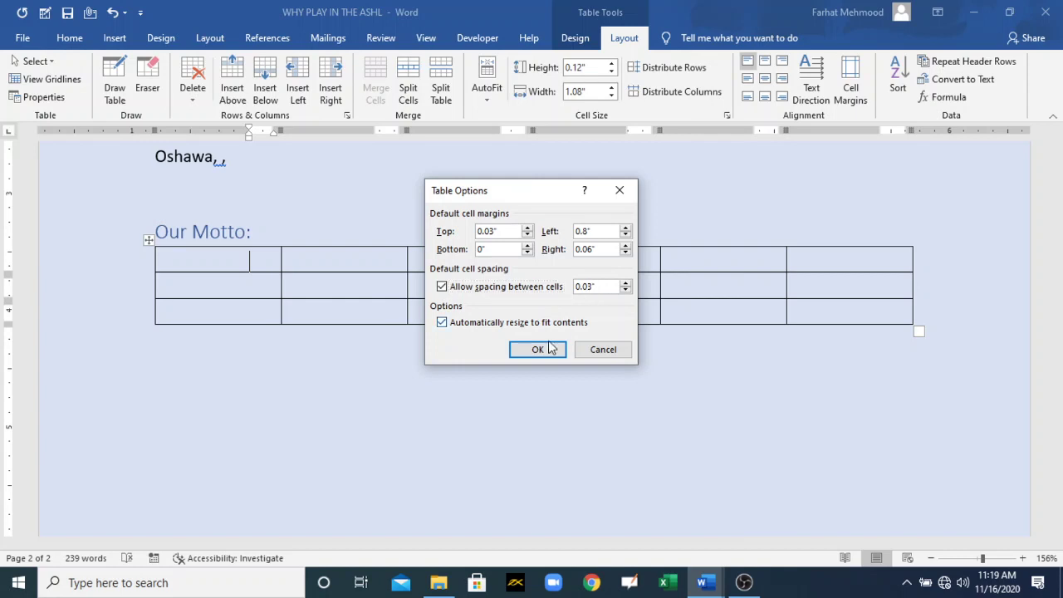
{"action": "left_click", "coordinate": [538, 350]}
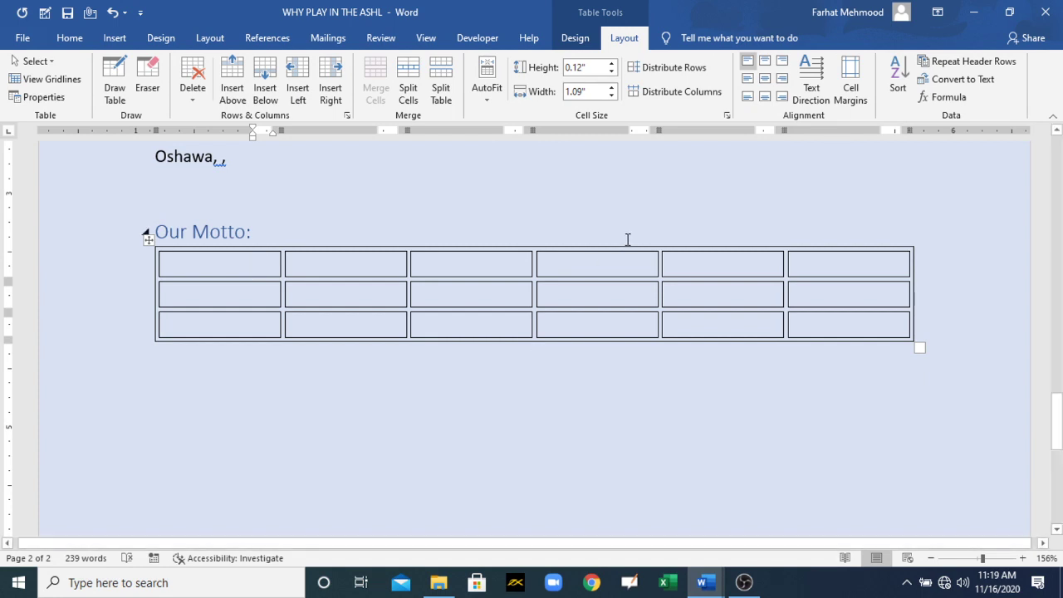
{"action": "left_click", "coordinate": [858, 104]}
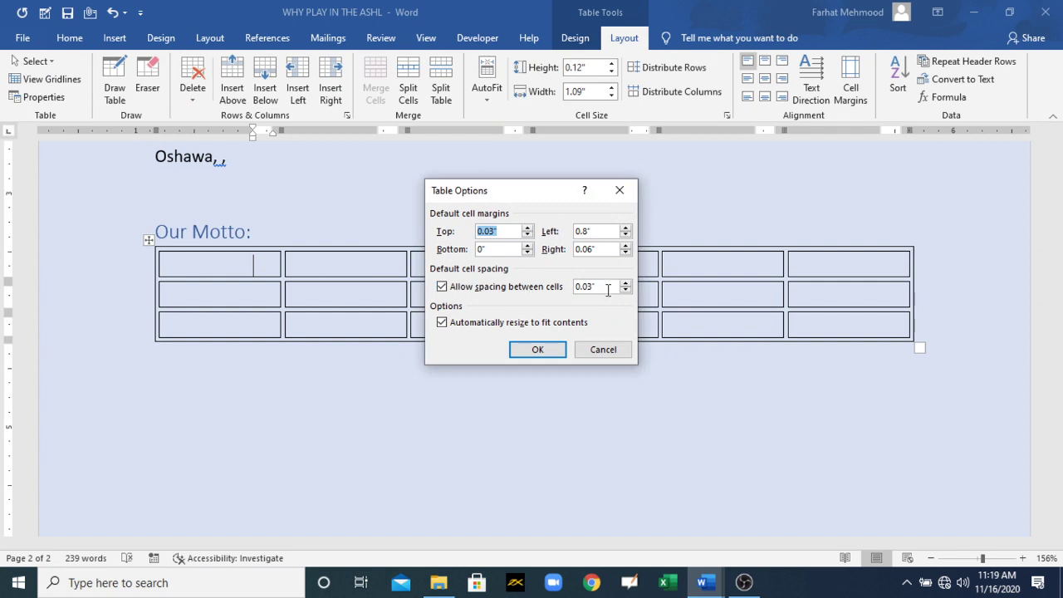
{"action": "left_click", "coordinate": [604, 350]}
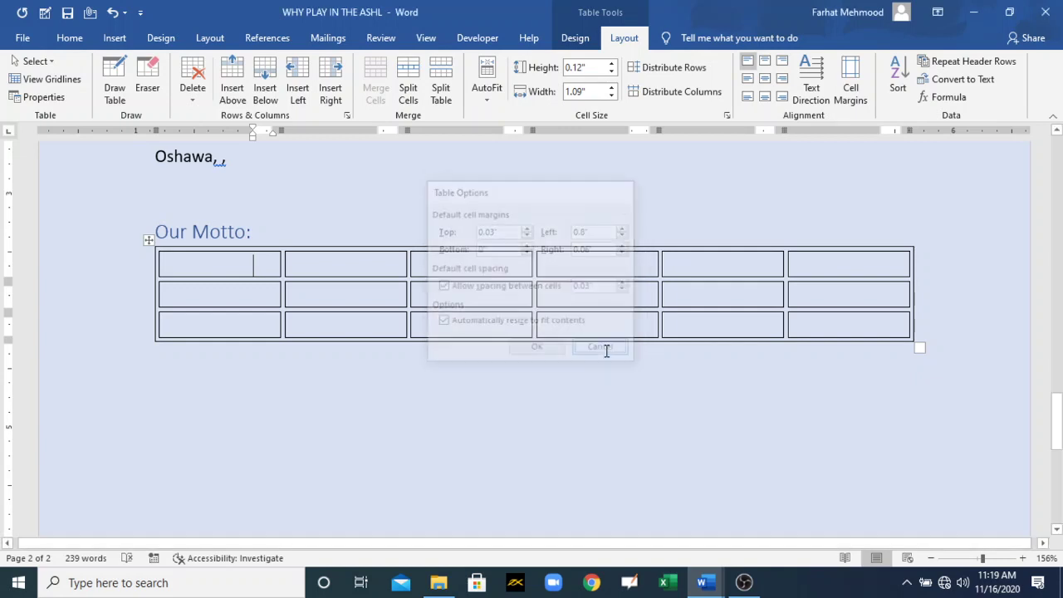
Colour "Merge and split cells" red in the MOS 77-725 document and switch back to the WHY PLAY IN THE ASHL document
{"action": "mouse_move", "coordinate": [707, 585]}
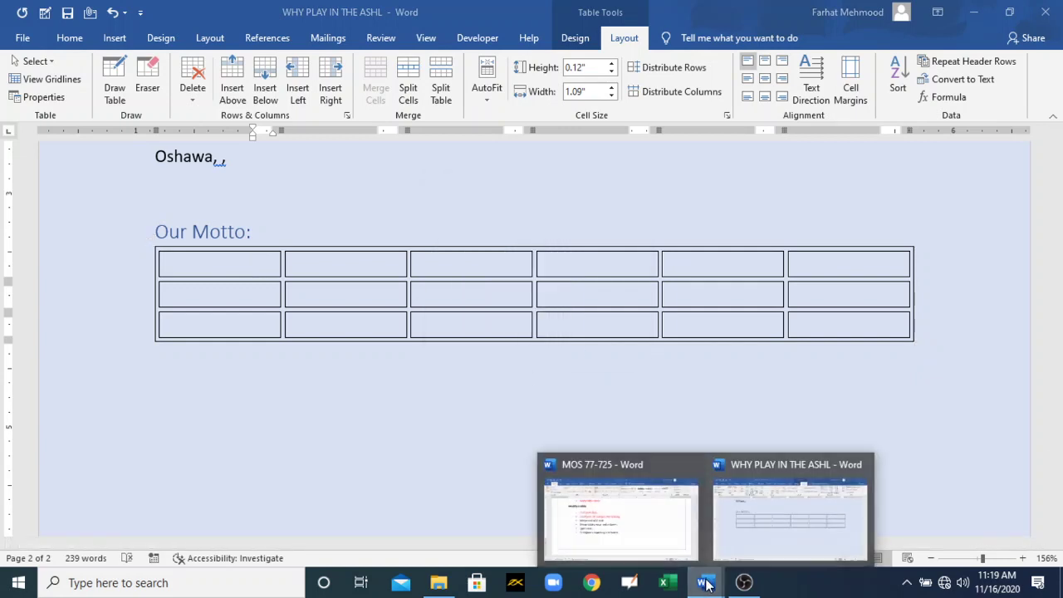
{"action": "left_click", "coordinate": [694, 523]}
{"action": "left_click_drag", "start_coordinate": [413, 292], "coordinate": [277, 296]}
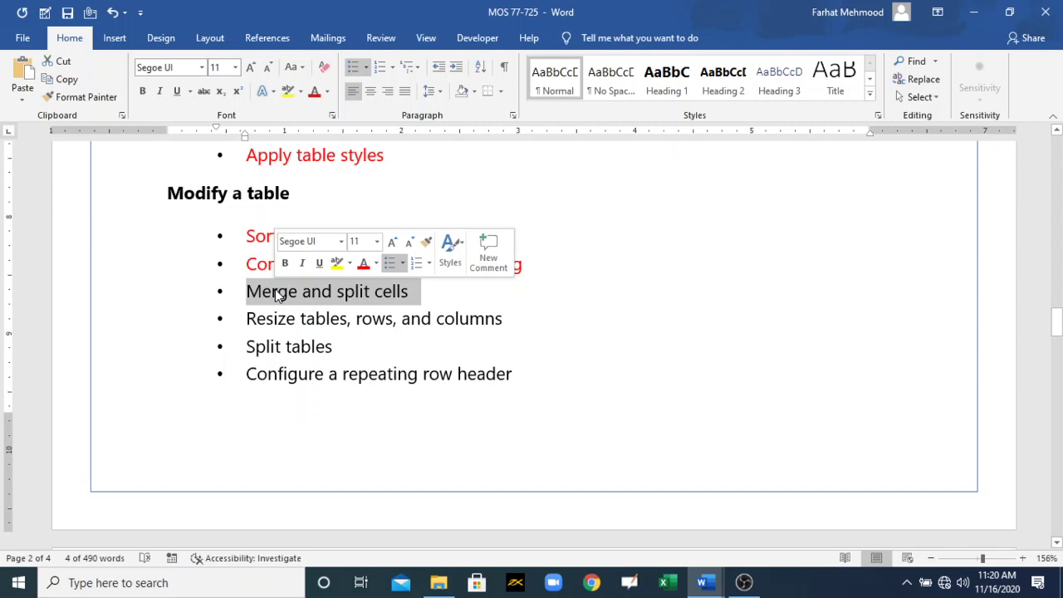
{"action": "left_click", "coordinate": [314, 92]}
{"action": "mouse_move", "coordinate": [706, 582]}
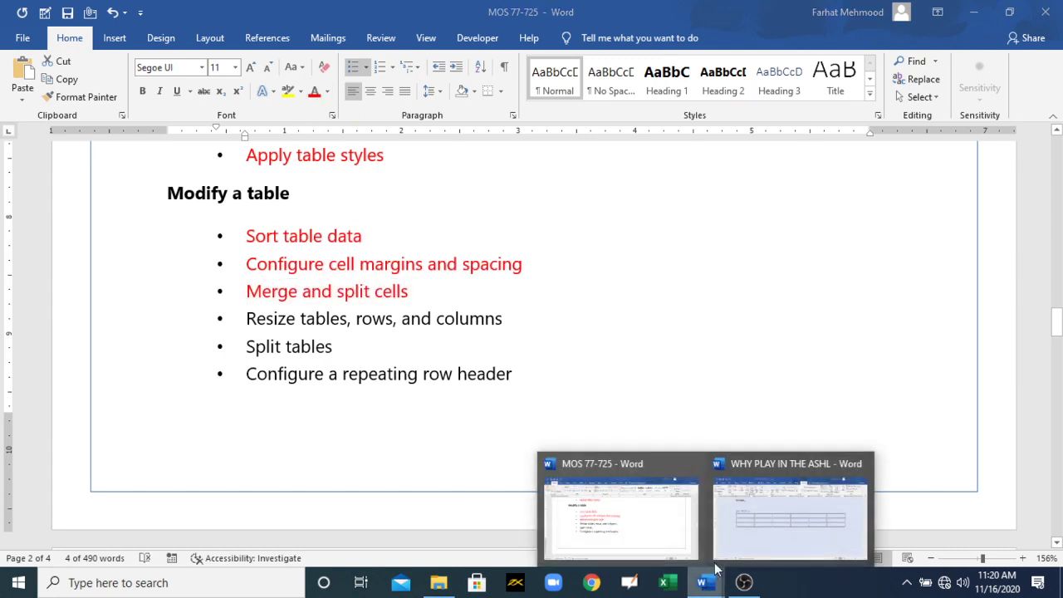
{"action": "left_click", "coordinate": [807, 511]}
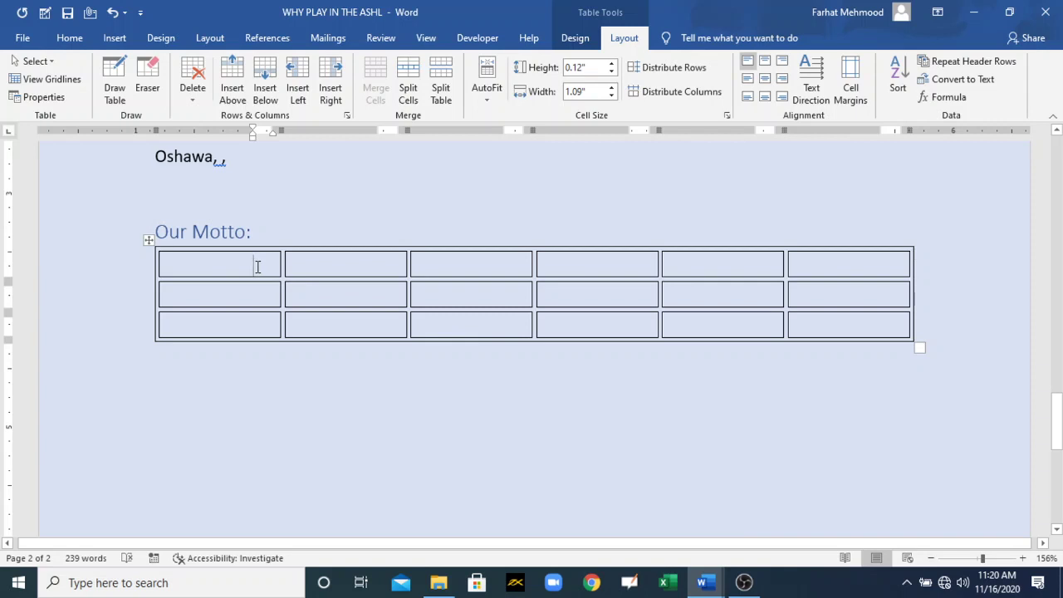
Select the first two cells of the table's first row and undo the spacing between cells
{"action": "left_click_drag", "start_coordinate": [258, 266], "coordinate": [336, 263]}
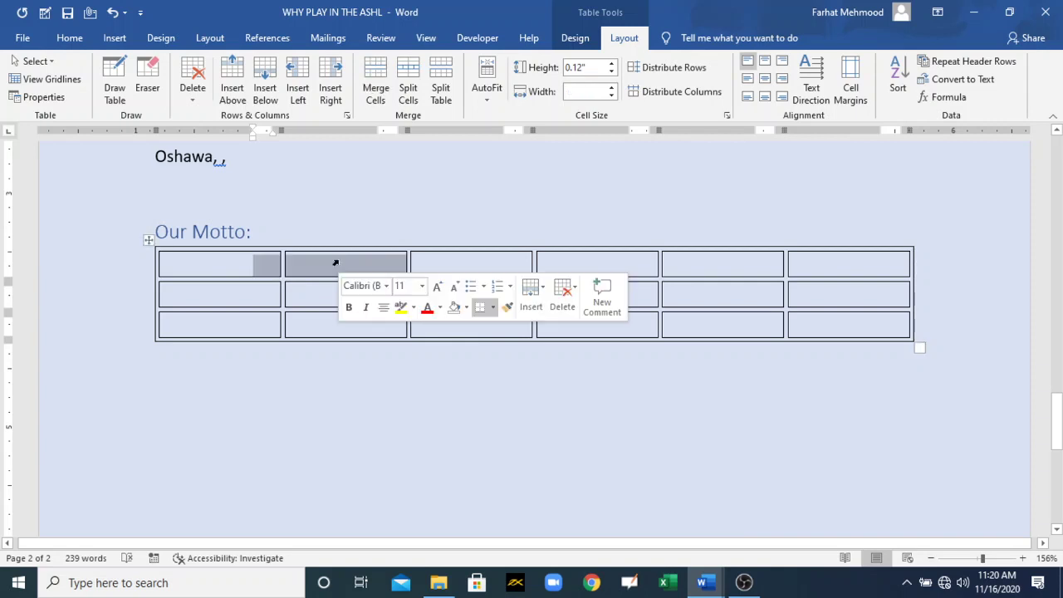
{"action": "left_click", "coordinate": [335, 263]}
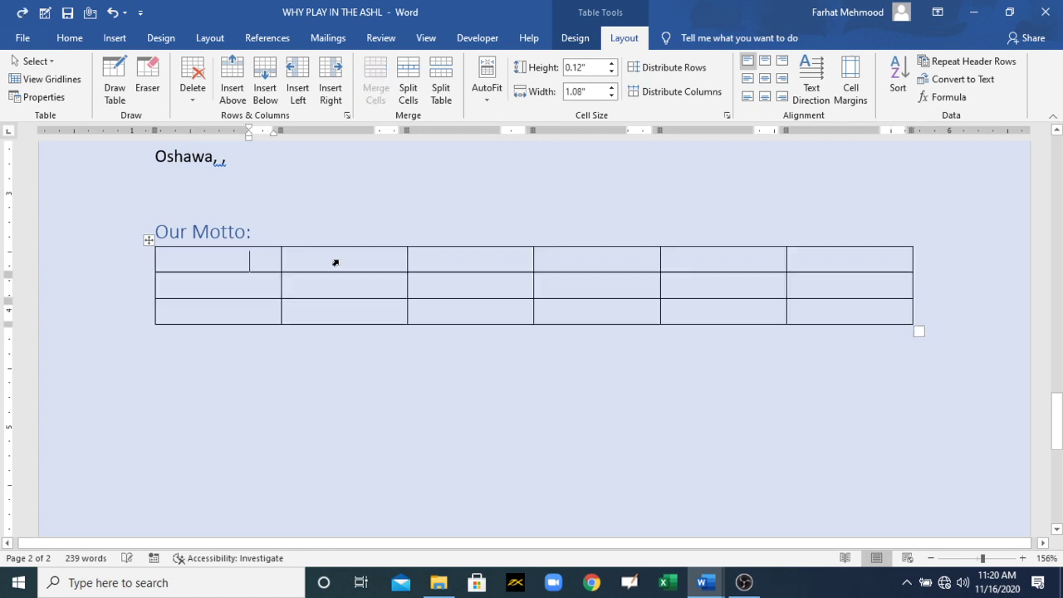
Merge the first two cells in the first row of the "Our Motto:" table
{"action": "left_click_drag", "start_coordinate": [264, 254], "coordinate": [333, 259]}
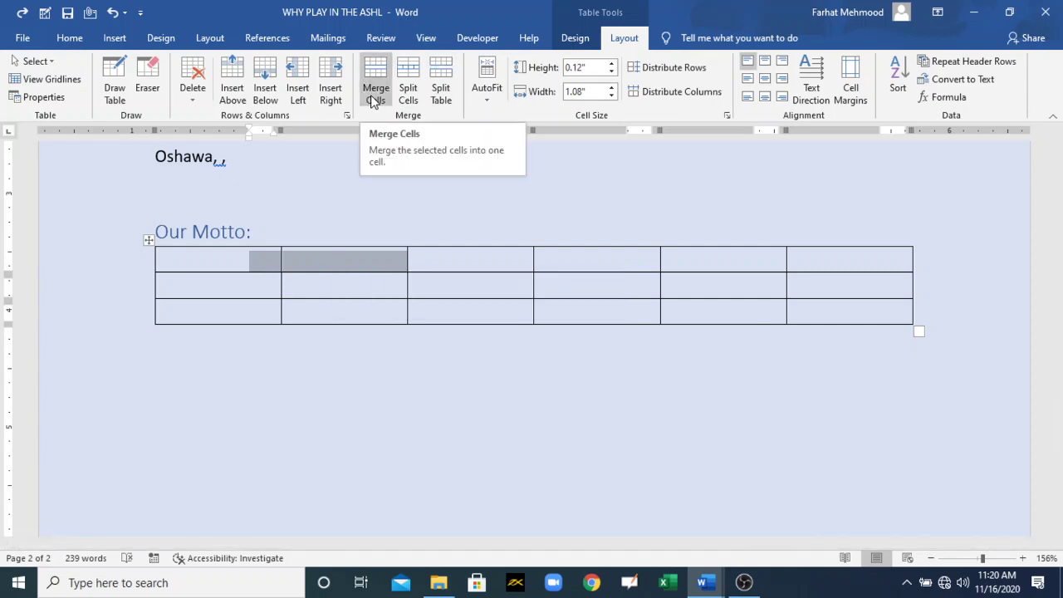
{"action": "left_click", "coordinate": [222, 264]}
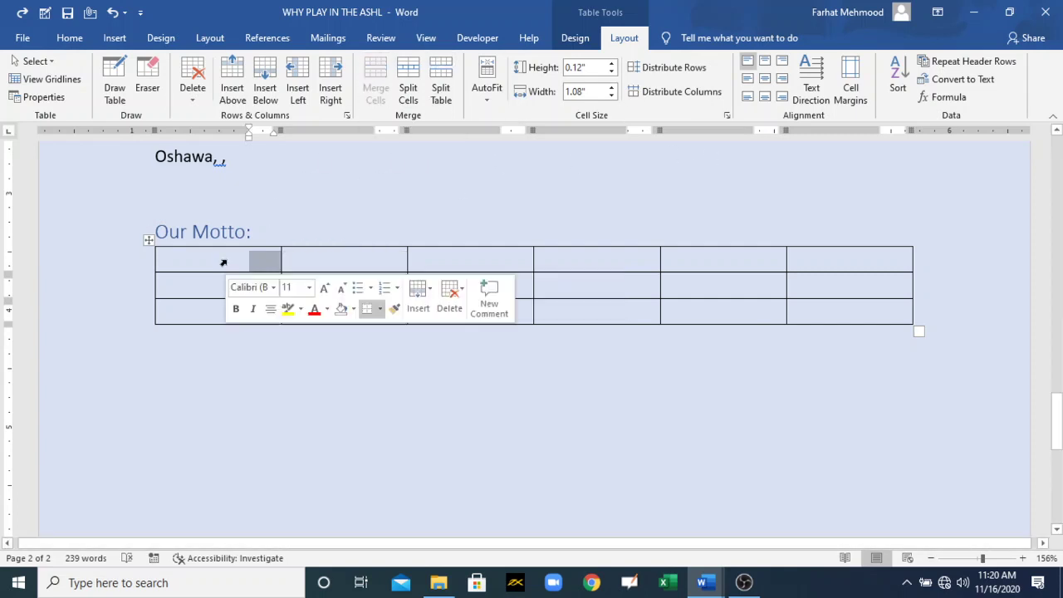
{"action": "left_click", "coordinate": [271, 244]}
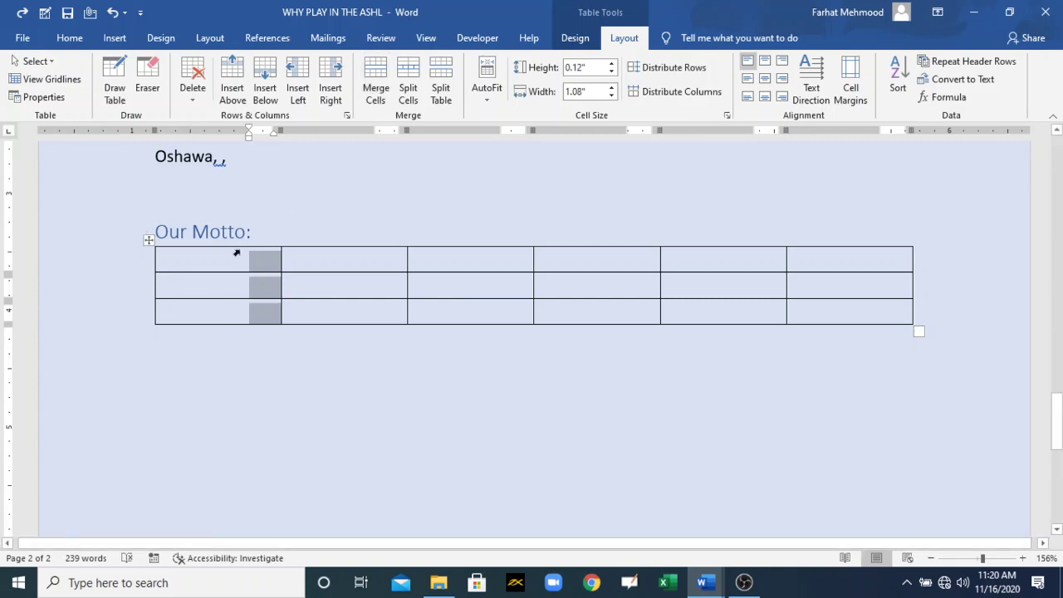
{"action": "left_click", "coordinate": [238, 253]}
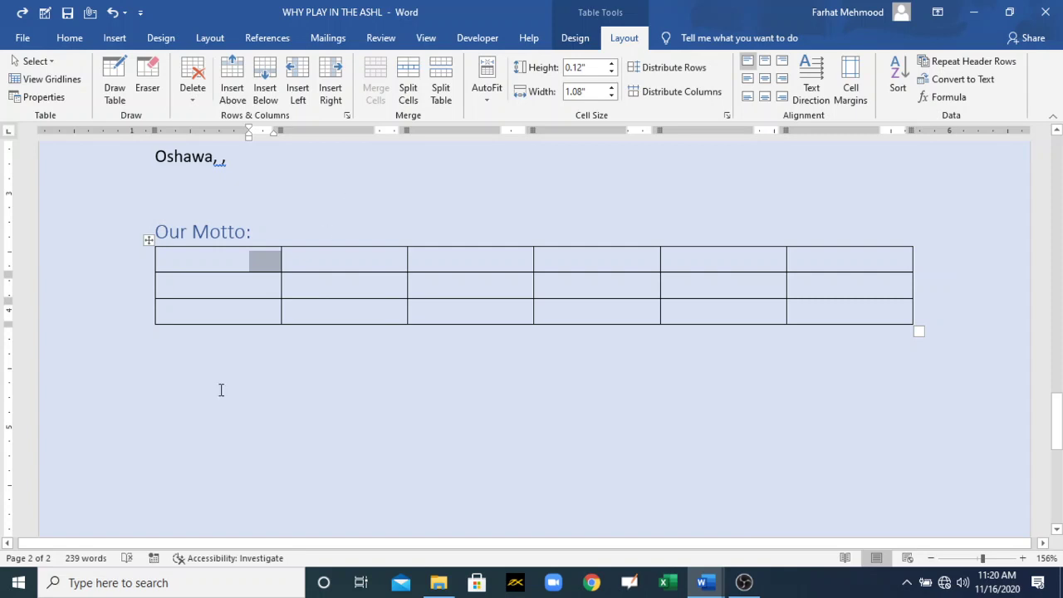
{"action": "left_click_drag", "start_coordinate": [220, 266], "coordinate": [366, 259]}
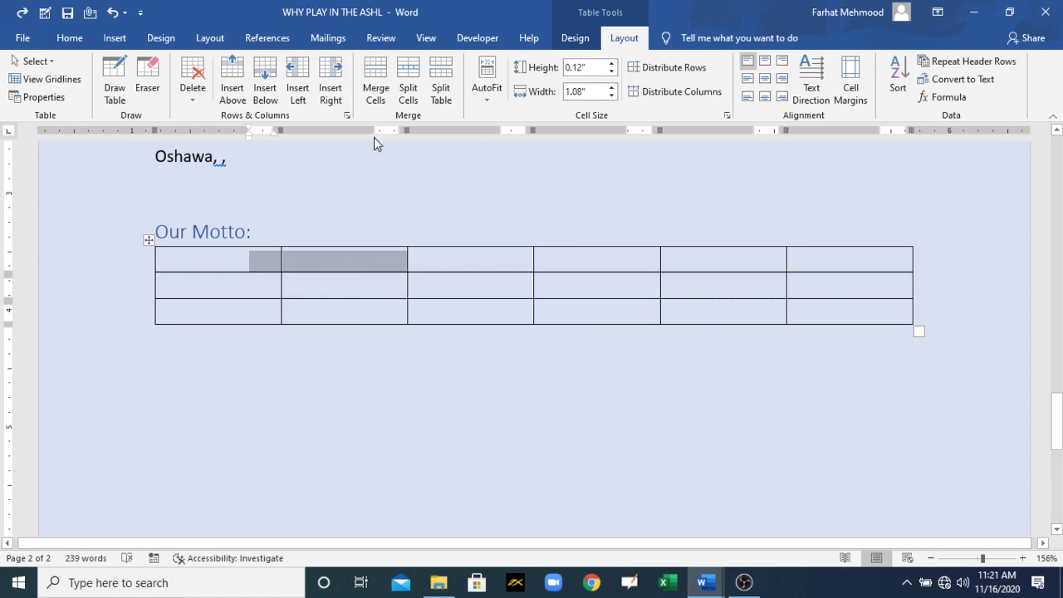
{"action": "left_click", "coordinate": [374, 92]}
{"action": "left_click", "coordinate": [462, 264]}
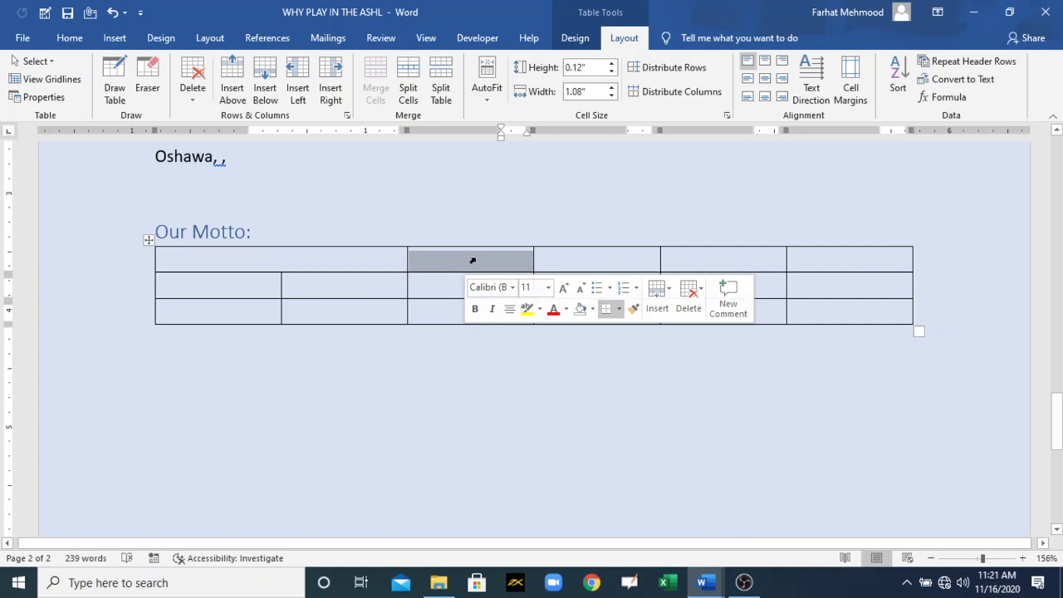
{"action": "double_click", "coordinate": [472, 261]}
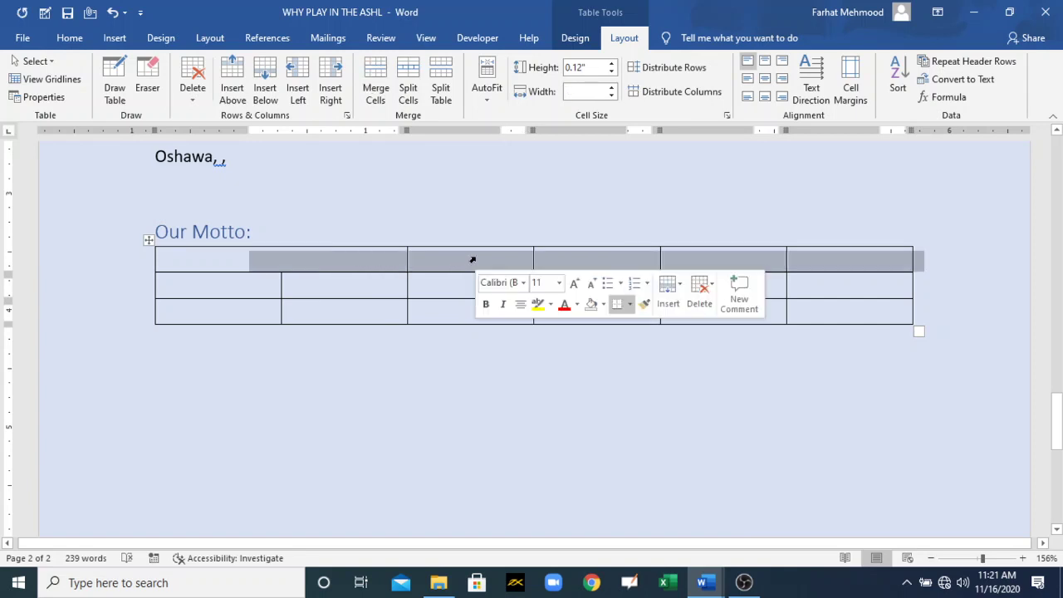
Try splitting the second cell of the table's third row into 2 columns and 3 rows, and undo the split
{"action": "left_click", "coordinate": [387, 309]}
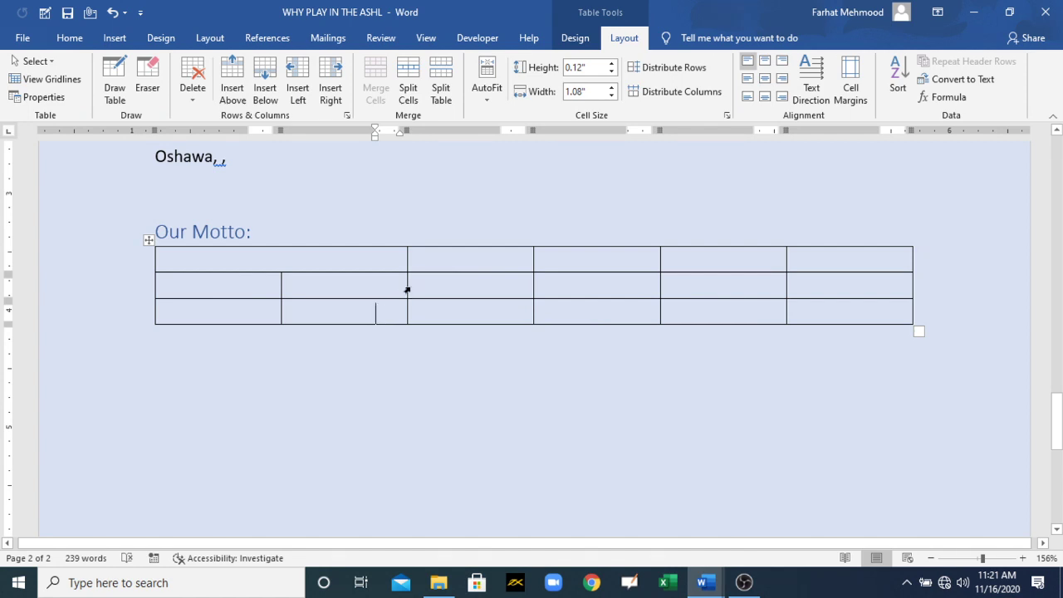
{"action": "left_click", "coordinate": [408, 90]}
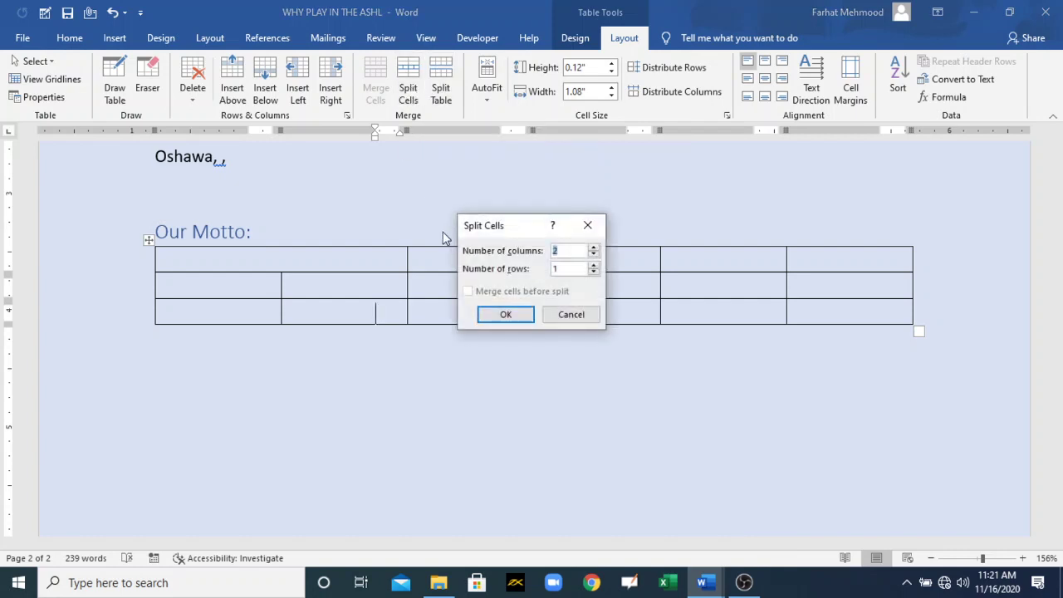
{"action": "left_click", "coordinate": [569, 271]}
{"action": "key", "text": "BackSpace"}
{"action": "type", "text": "3"}
{"action": "left_click", "coordinate": [510, 315]}
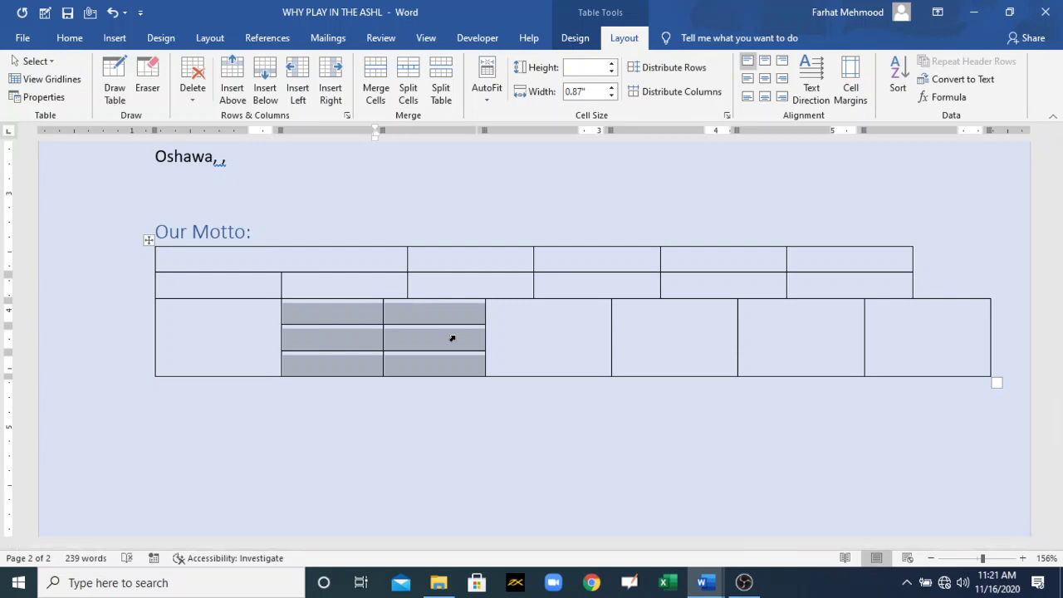
{"action": "key", "text": "ctrl+z"}
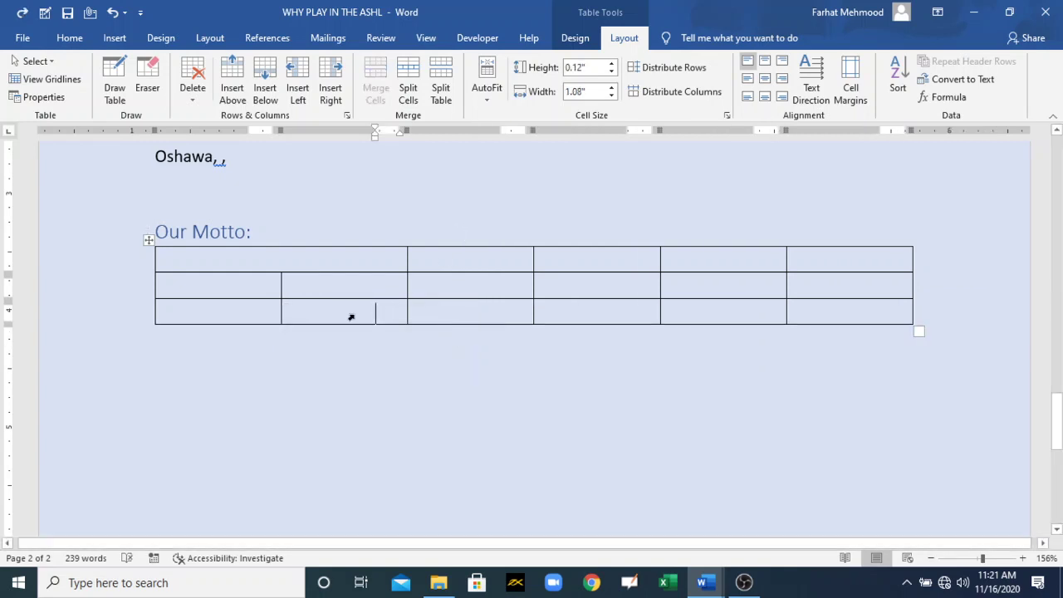
Split the second cell of the table's third row into 3 columns and 5 rows
{"action": "left_click", "coordinate": [409, 90]}
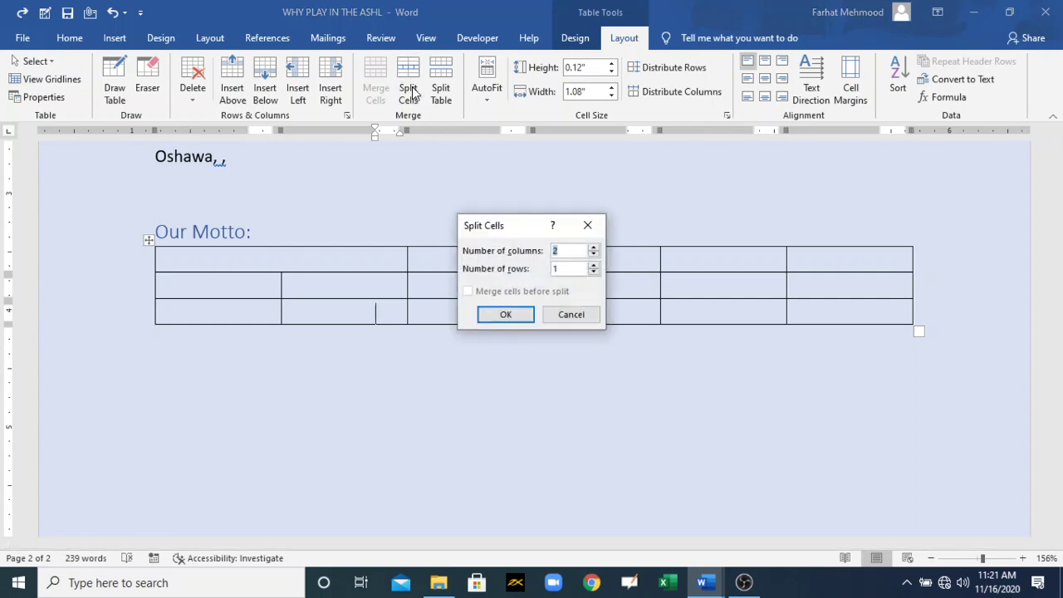
{"action": "left_click", "coordinate": [553, 251]}
{"action": "key", "text": "BackSpace"}
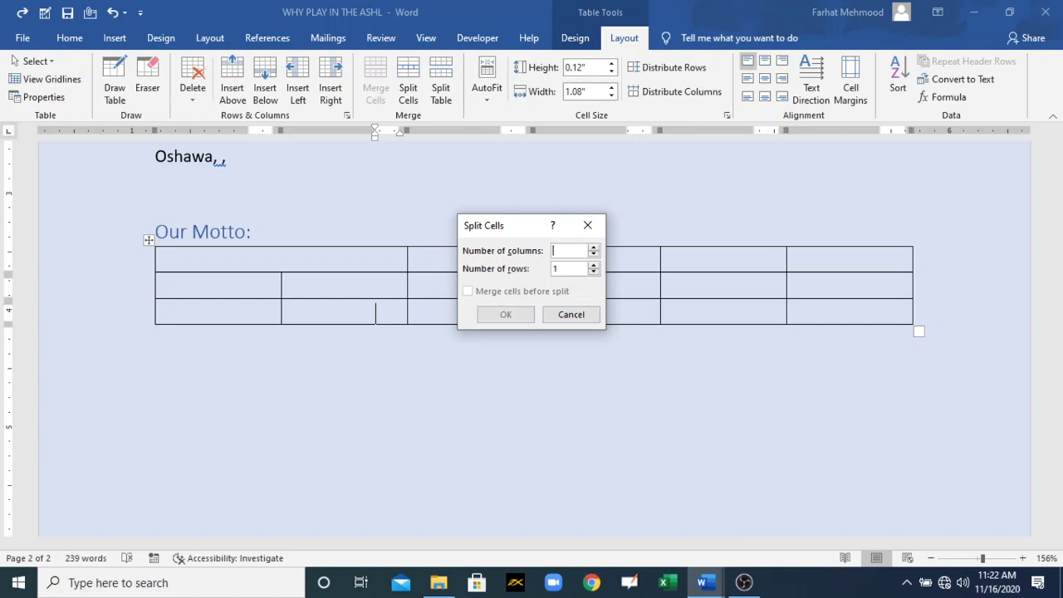
{"action": "type", "text": "3"}
{"action": "left_click", "coordinate": [578, 268]}
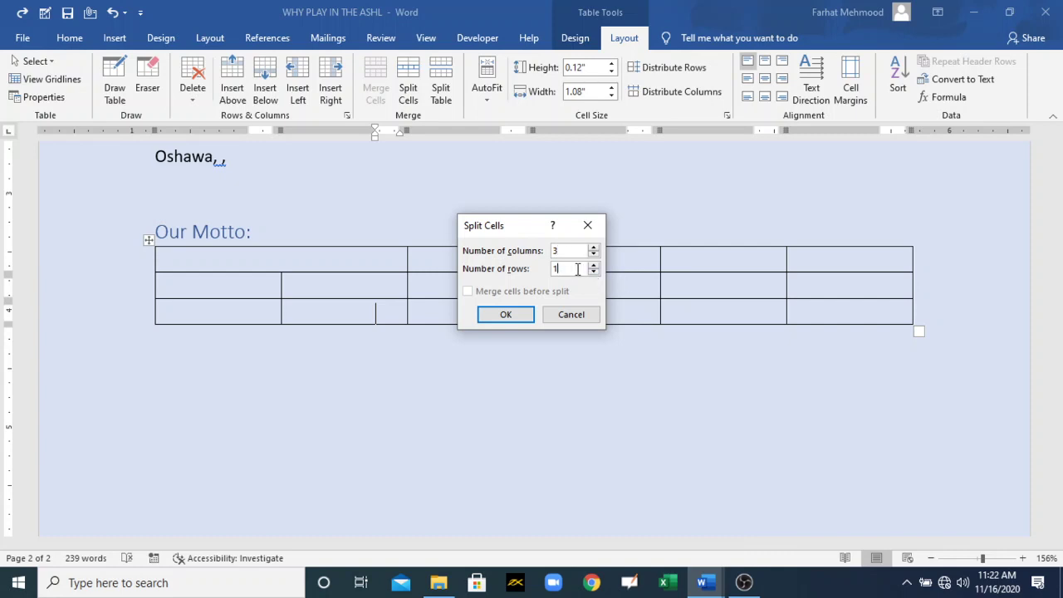
{"action": "key", "text": "BackSpace"}
{"action": "type", "text": "5"}
{"action": "left_click", "coordinate": [508, 314]}
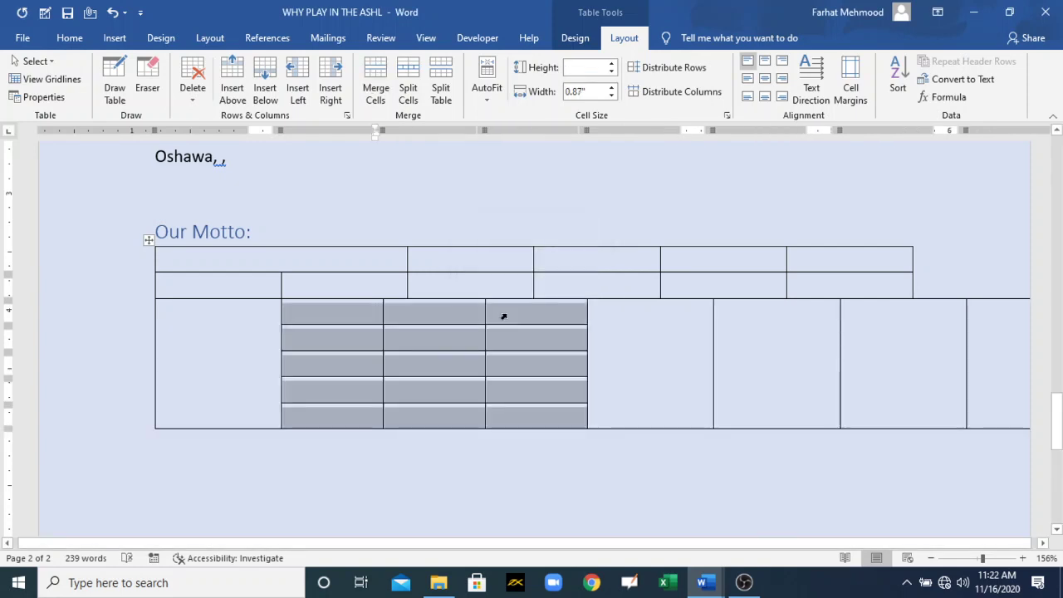
Select individual cells within the split cell of the "Our Motto:" table, and undo the split into 3 columns and 5 rows
{"action": "left_click", "coordinate": [339, 319]}
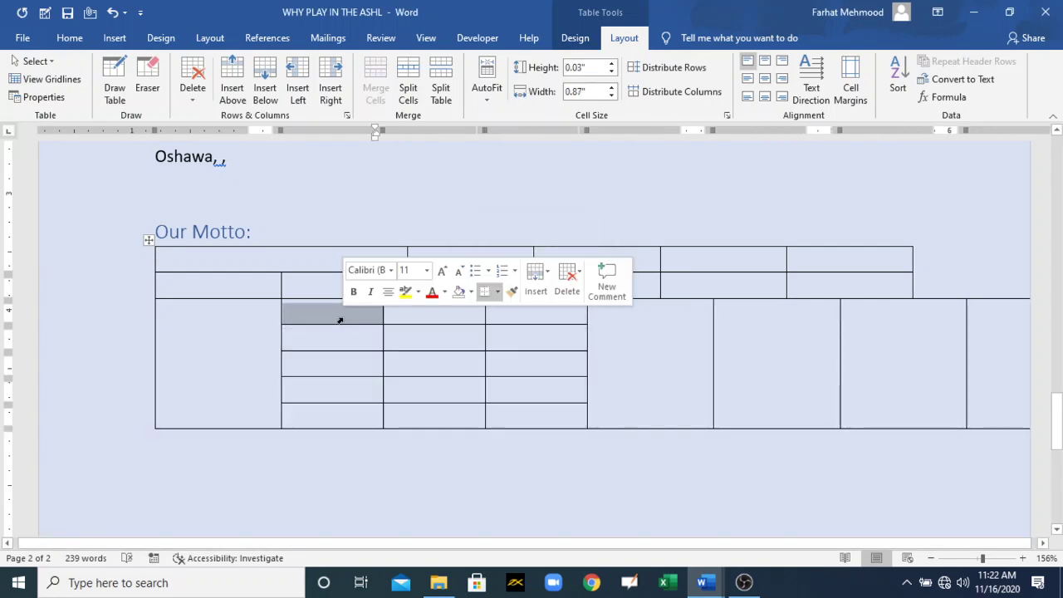
{"action": "left_click", "coordinate": [477, 340]}
{"action": "left_click", "coordinate": [536, 341]}
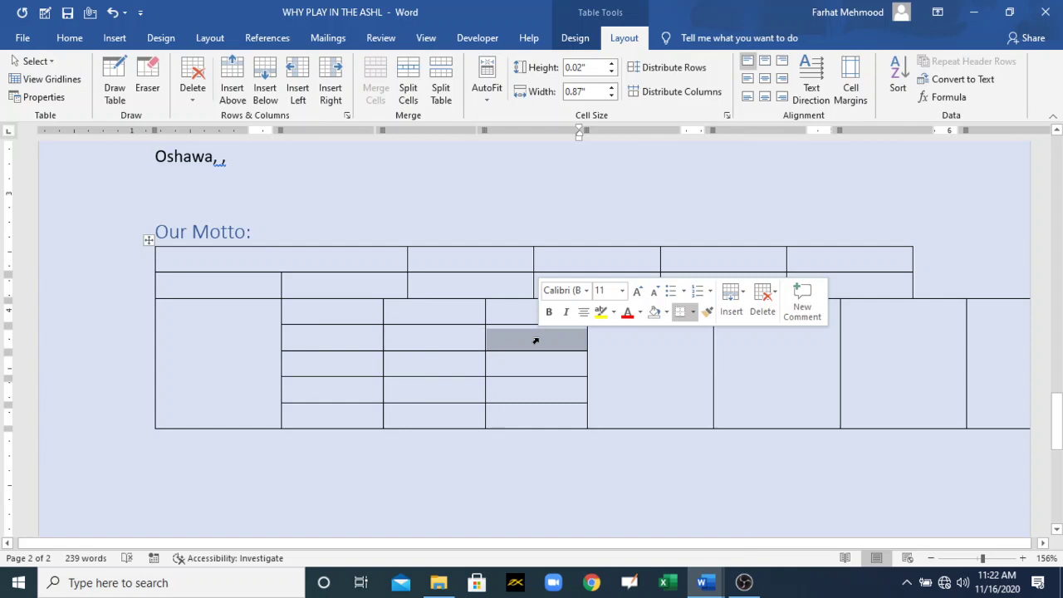
{"action": "key", "text": "ctrl+z"}
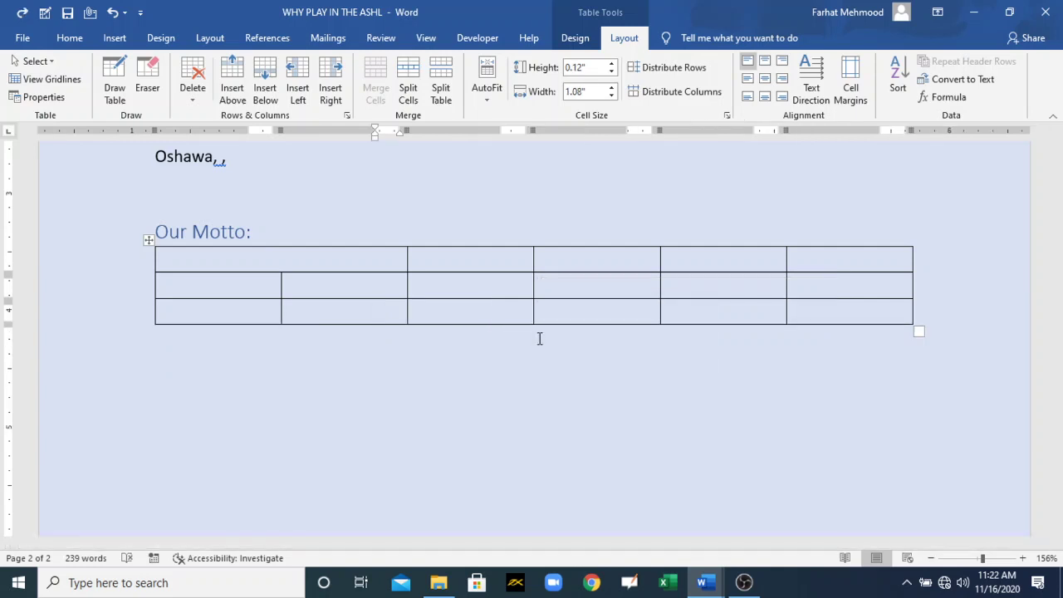
Switch to the MOS 77-725 document and mark the objective "Resize tables, rows, and columns" in red
{"action": "mouse_move", "coordinate": [705, 582]}
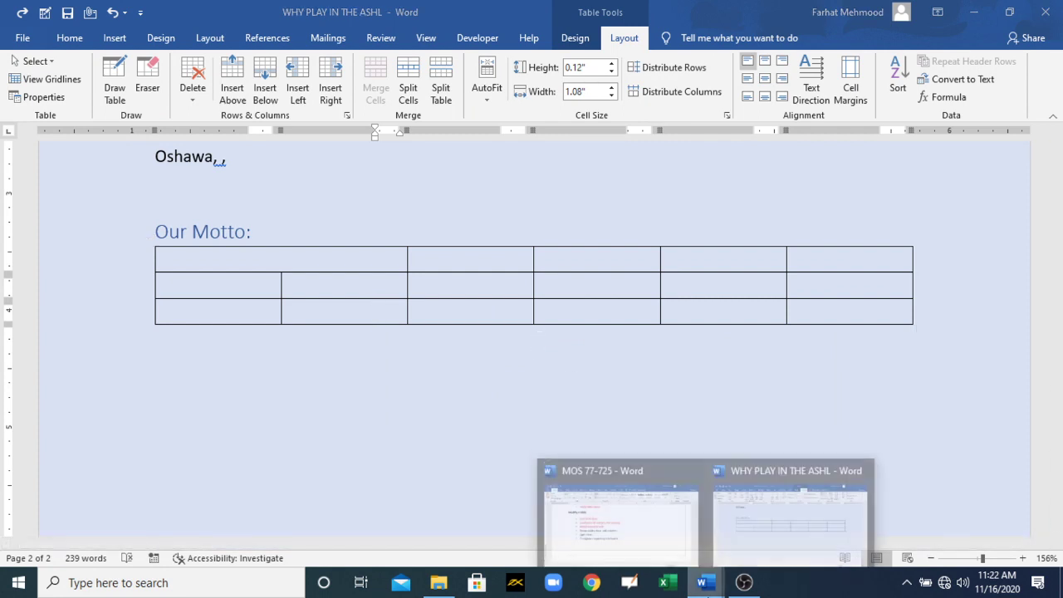
{"action": "left_click", "coordinate": [637, 497]}
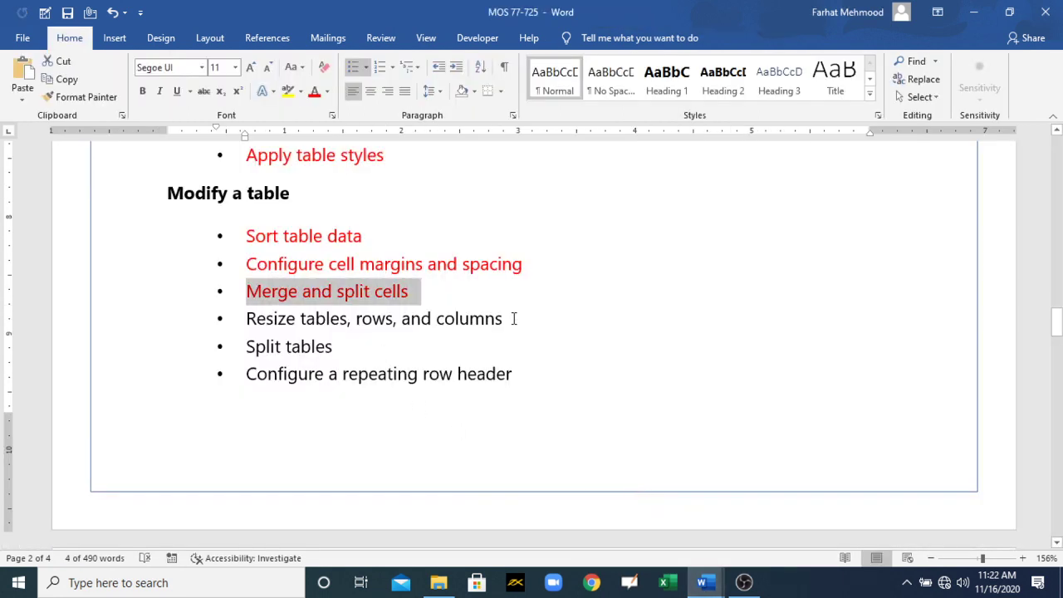
{"action": "left_click_drag", "start_coordinate": [514, 319], "coordinate": [287, 320]}
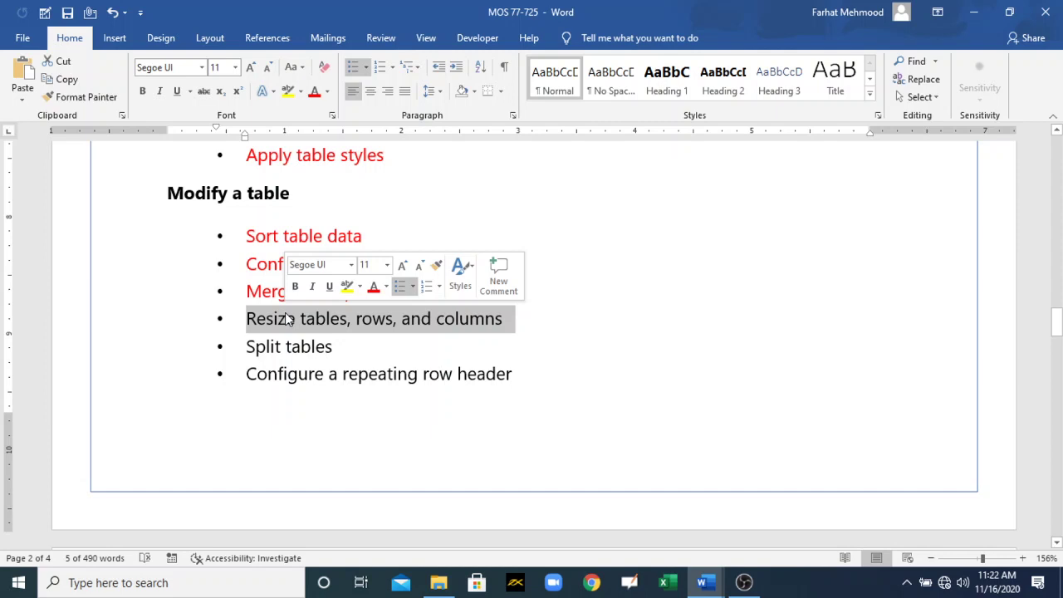
{"action": "left_click", "coordinate": [314, 92]}
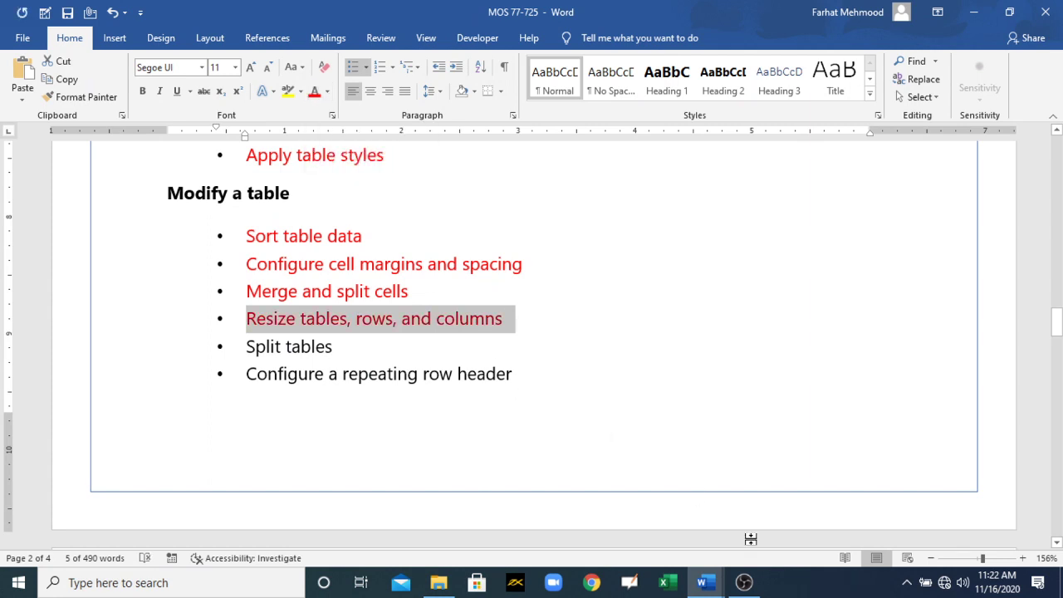
Return to the WHY PLAY IN THE ASHL document and set the row height of the entire "Our Motto:" table to 0.6"
{"action": "mouse_move", "coordinate": [707, 579]}
{"action": "left_click", "coordinate": [783, 524]}
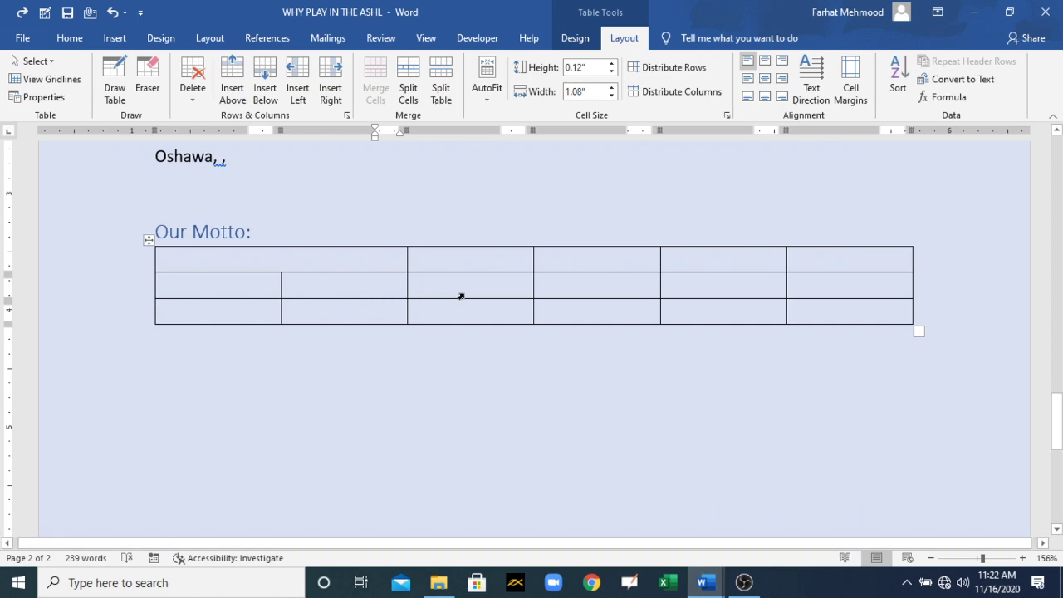
{"action": "left_click", "coordinate": [148, 240]}
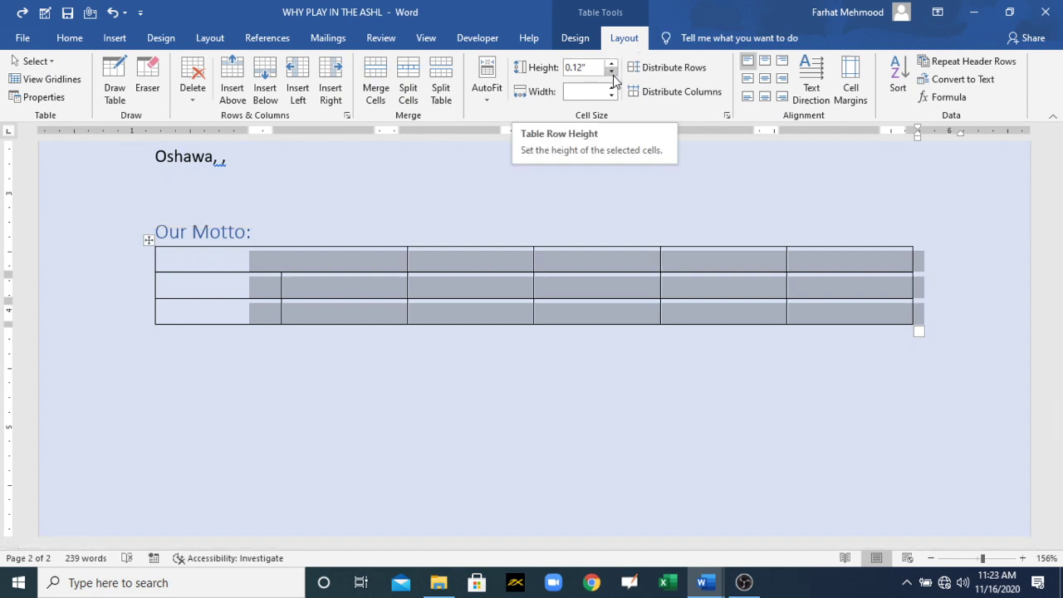
{"action": "left_click", "coordinate": [612, 65]}
{"action": "left_click", "coordinate": [612, 65]}
{"action": "left_click", "coordinate": [612, 65]}
{"action": "left_click", "coordinate": [612, 65]}
{"action": "left_click", "coordinate": [612, 65]}
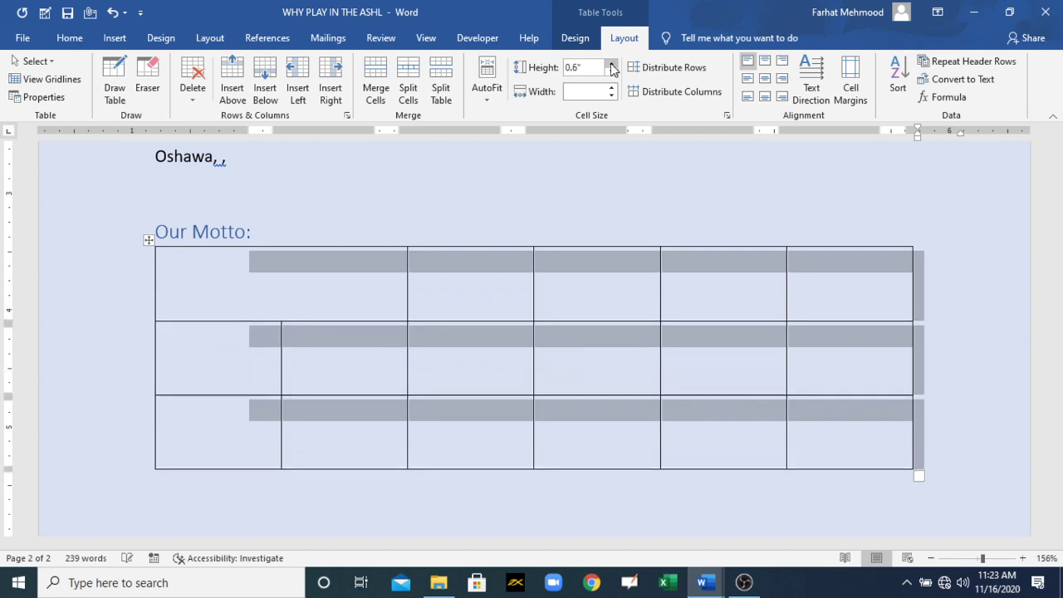
Try cell widths of 0.8" and 0.87" for the entire "Our Motto:" table
{"action": "left_click", "coordinate": [612, 94]}
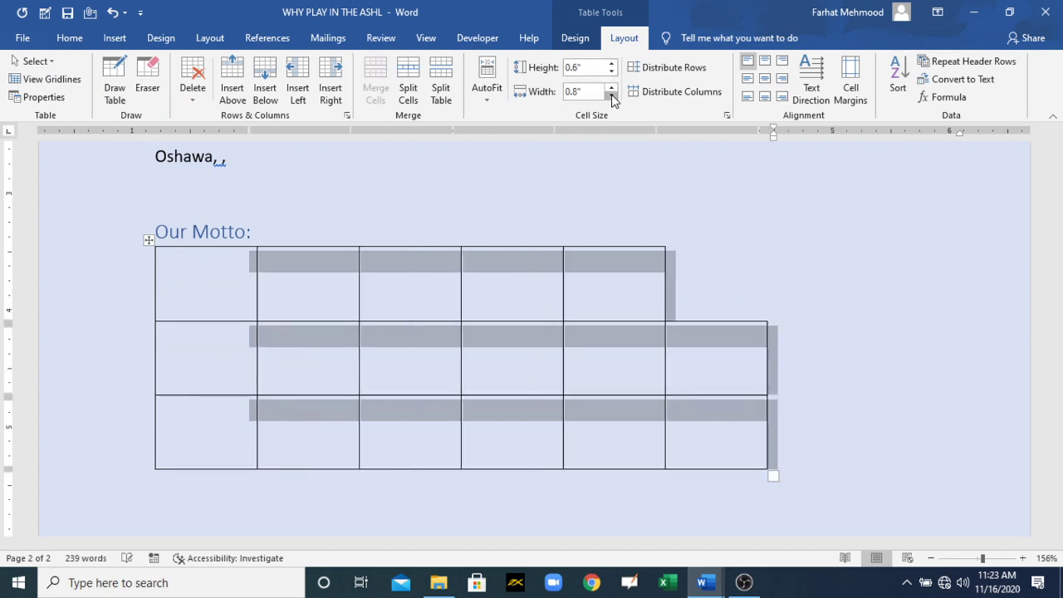
{"action": "left_click", "coordinate": [594, 90]}
{"action": "key", "text": "BackSpace"}
{"action": "key", "text": "Return"}
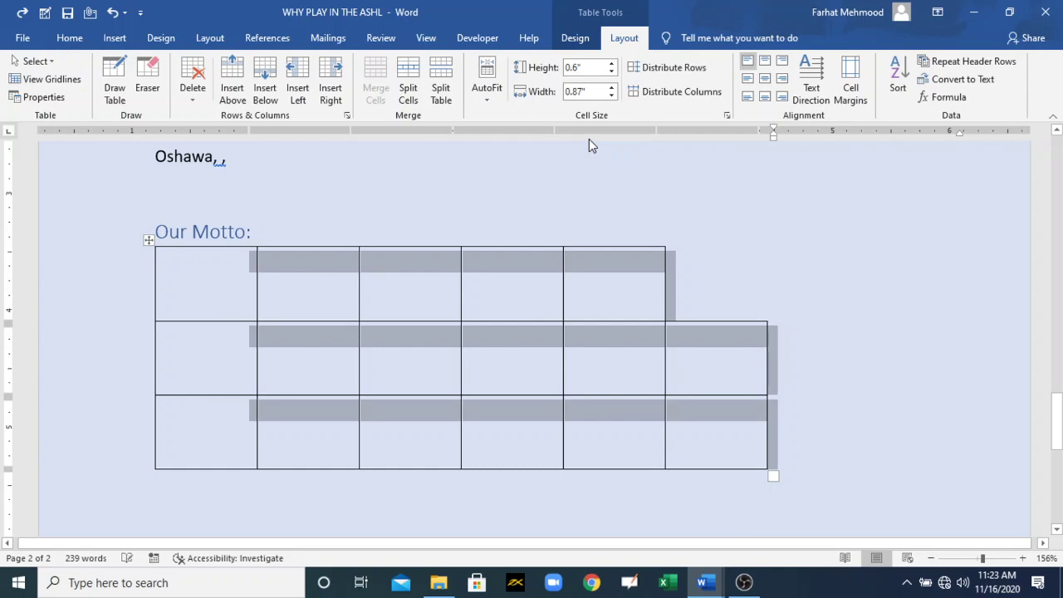
Undo the cell width change and the last two row height increases in the "Our Motto:" table
{"action": "left_click", "coordinate": [616, 295]}
{"action": "key", "text": "ctrl+z"}
{"action": "key", "text": "ctrl+z"}
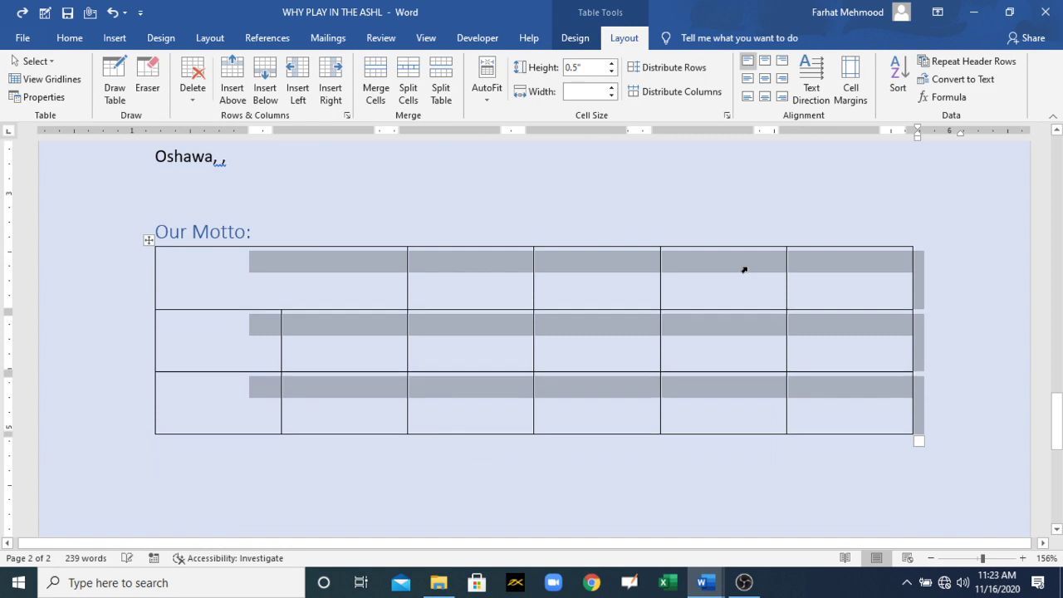
{"action": "key", "text": "ctrl+z"}
Shift the border after the merged first cell slightly inward to narrow it, and make the table's first row slightly taller
{"action": "left_click", "coordinate": [772, 330]}
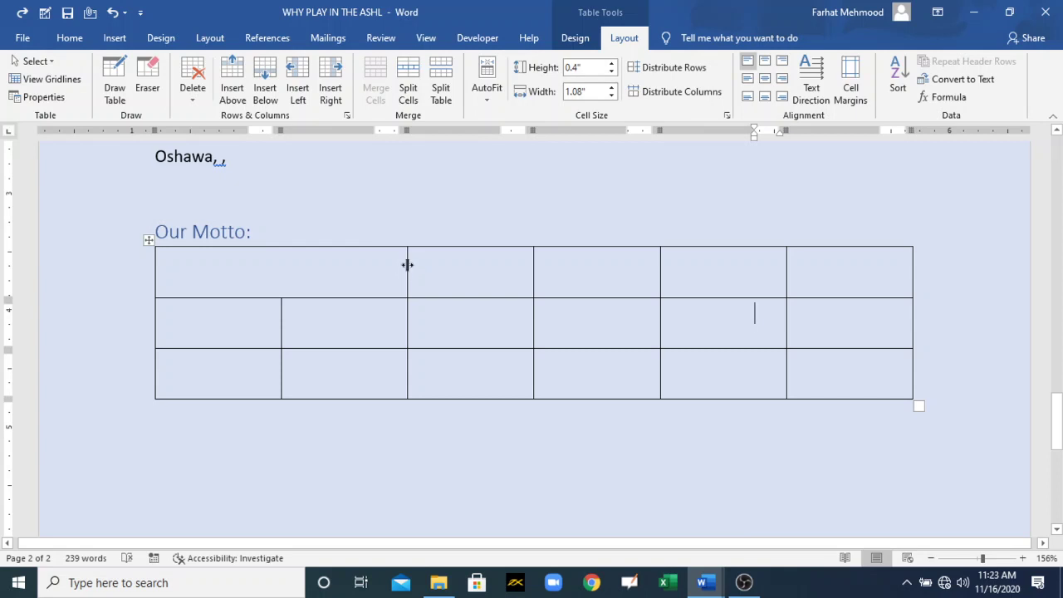
{"action": "left_click_drag", "start_coordinate": [407, 264], "coordinate": [381, 270]}
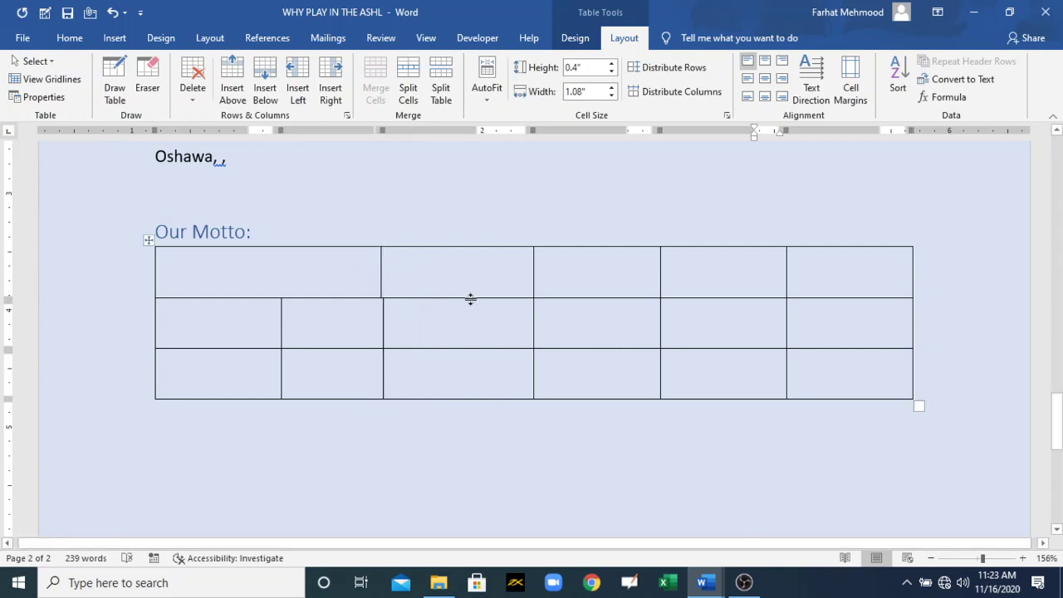
{"action": "mouse_move", "coordinate": [470, 298]}
{"action": "left_mouse_down"}
{"action": "mouse_move", "coordinate": [470, 337]}
{"action": "mouse_move", "coordinate": [471, 310]}
{"action": "left_mouse_up"}
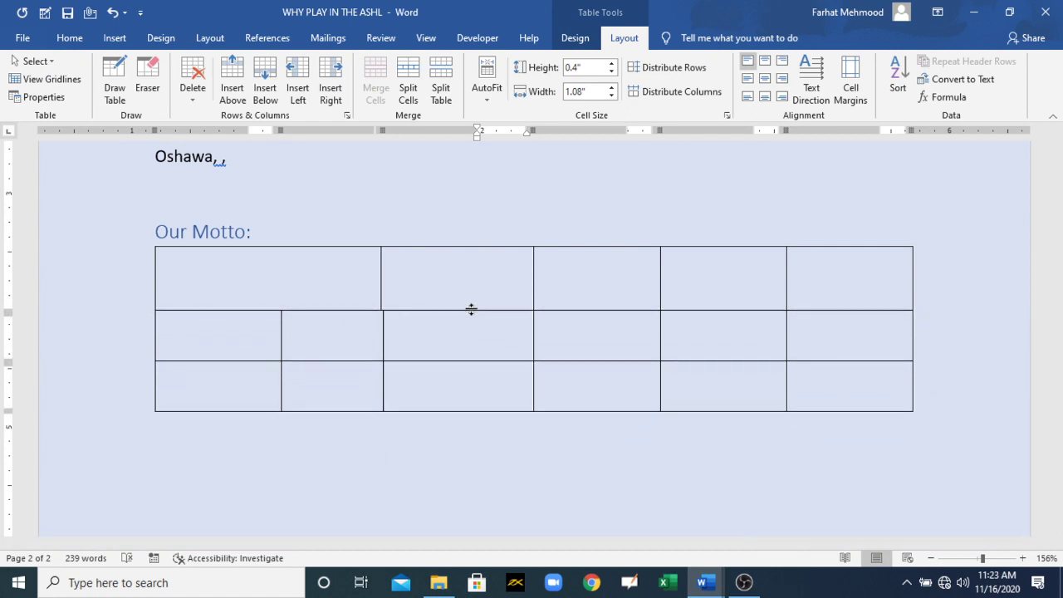
Try enlarging the whole "Our Motto:" table slightly from its lower corner, and undo the resize
{"action": "left_click", "coordinate": [911, 410]}
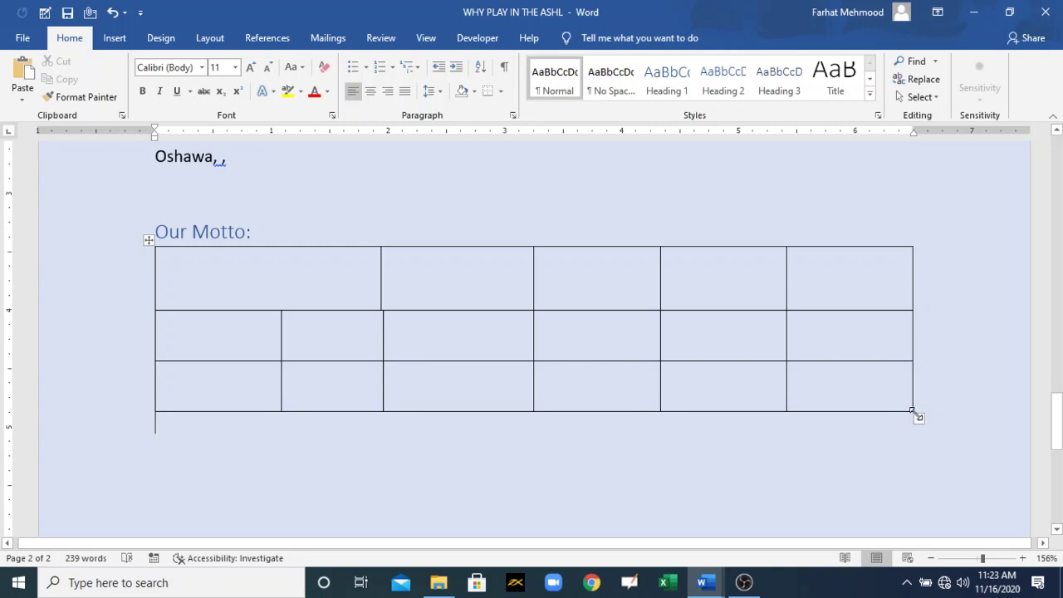
{"action": "left_click_drag", "start_coordinate": [912, 411], "coordinate": [927, 430]}
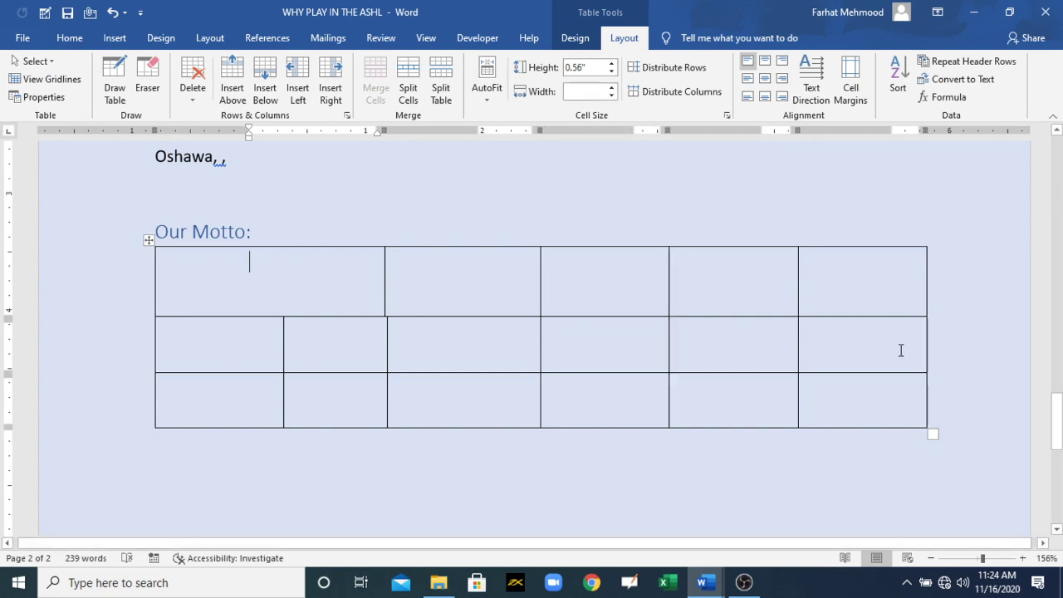
{"action": "key", "text": "ctrl+z"}
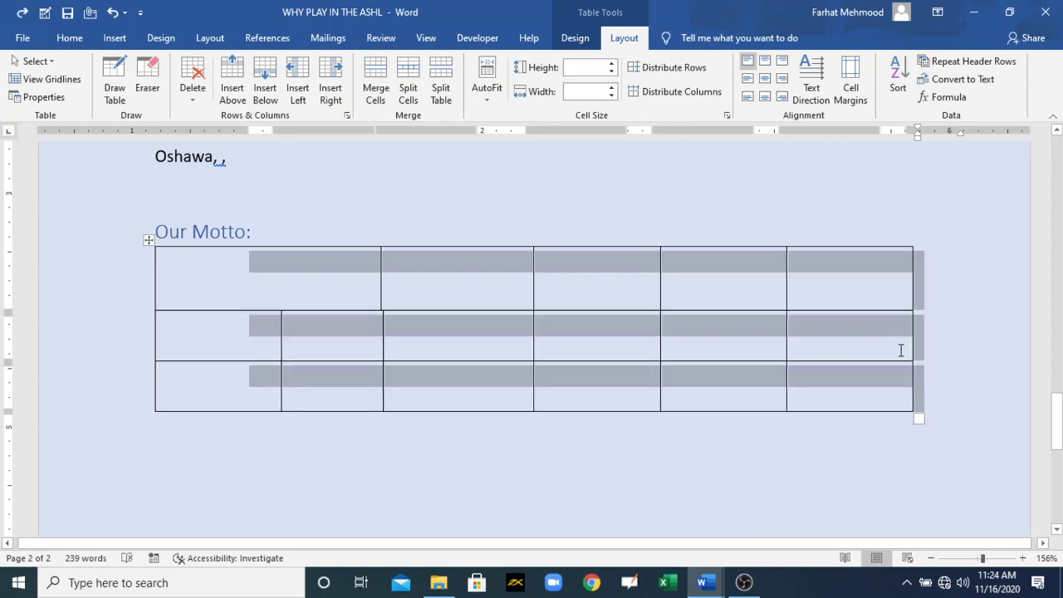
Switch to the MOS 77-725 document and mark the objective "Split tables" in red
{"action": "left_click", "coordinate": [705, 583]}
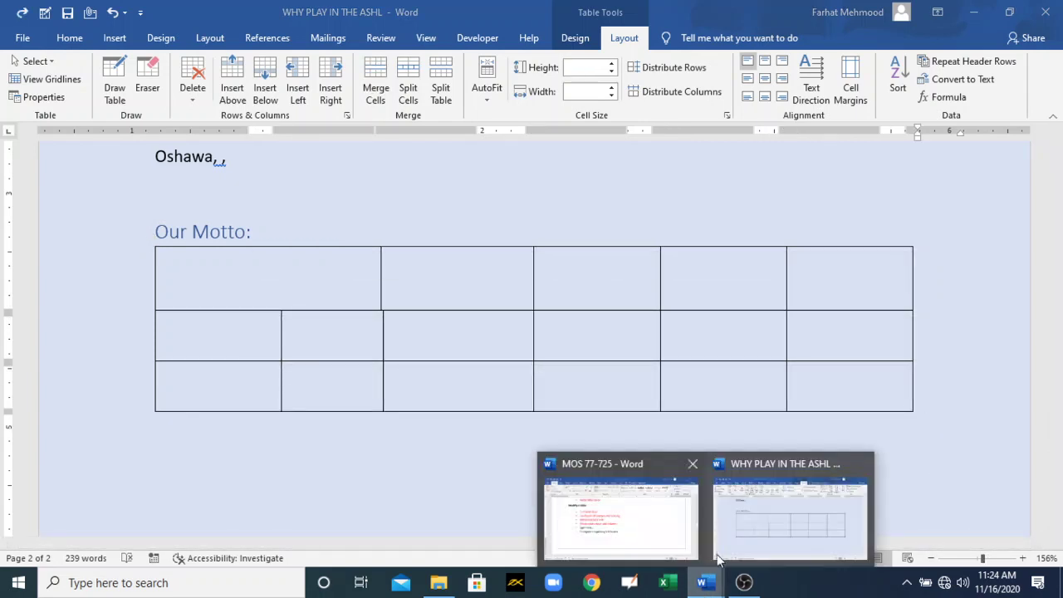
{"action": "left_click", "coordinate": [622, 539]}
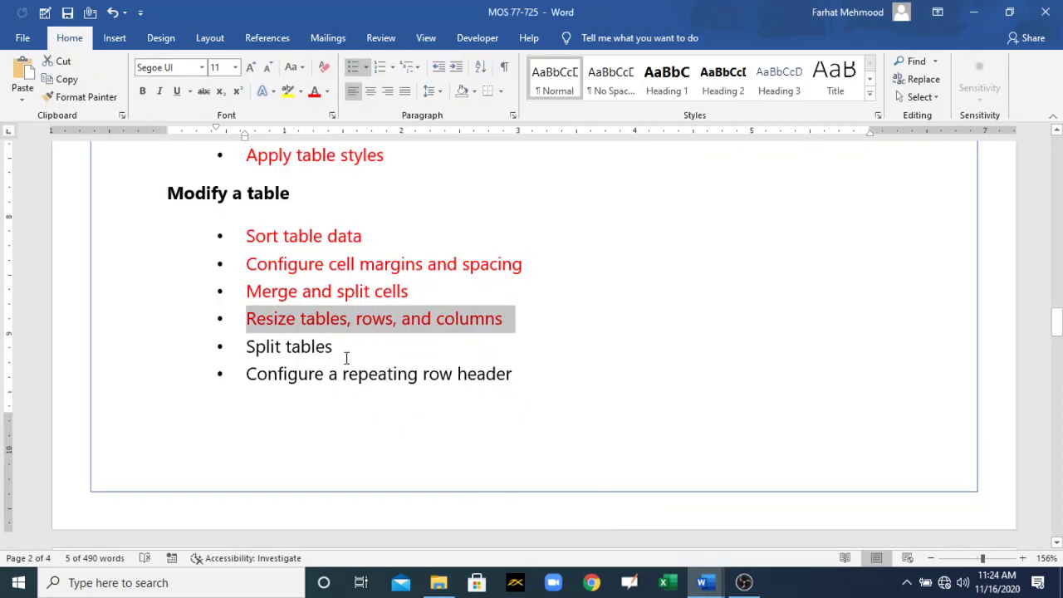
{"action": "triple_click", "coordinate": [267, 347]}
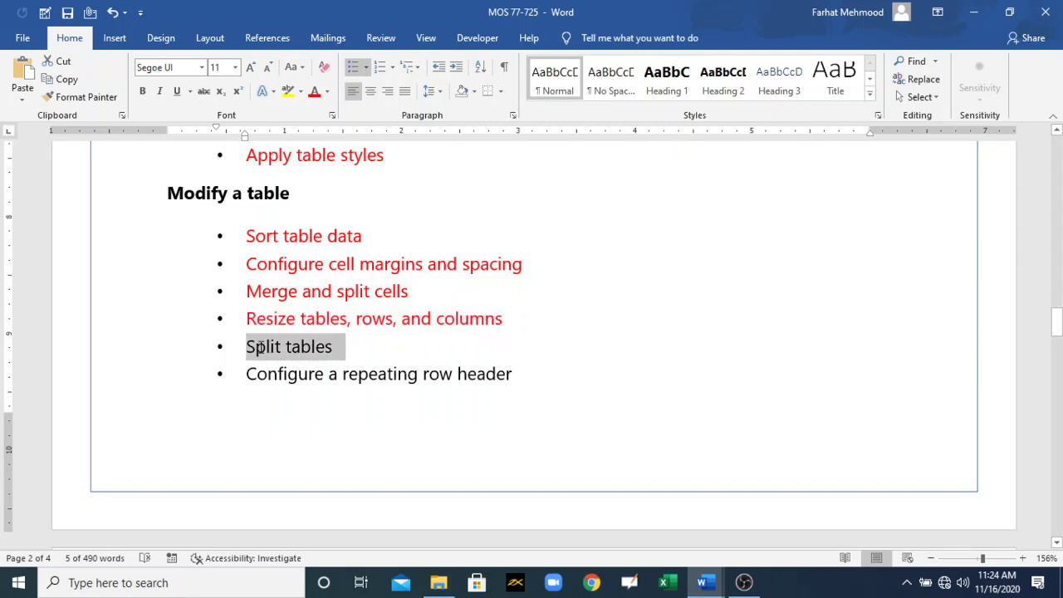
{"action": "left_click", "coordinate": [314, 95]}
In the WHY PLAY IN THE ASHL document, split the Division Types table so a new table starts at the "Division A" row
{"action": "mouse_move", "coordinate": [702, 583]}
{"action": "left_click", "coordinate": [793, 509]}
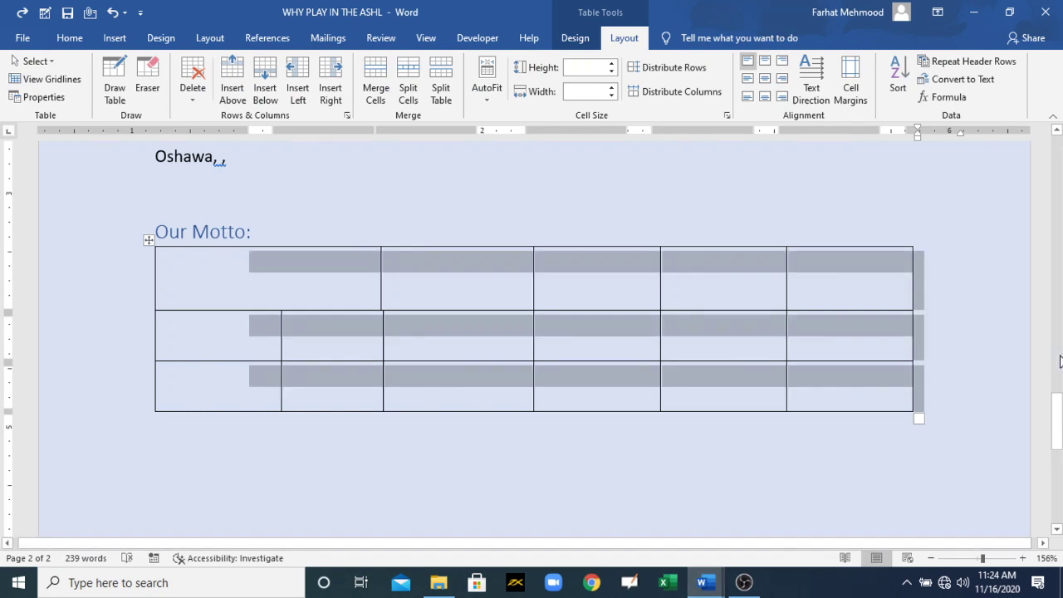
{"action": "left_click_drag", "start_coordinate": [1058, 400], "coordinate": [1059, 290]}
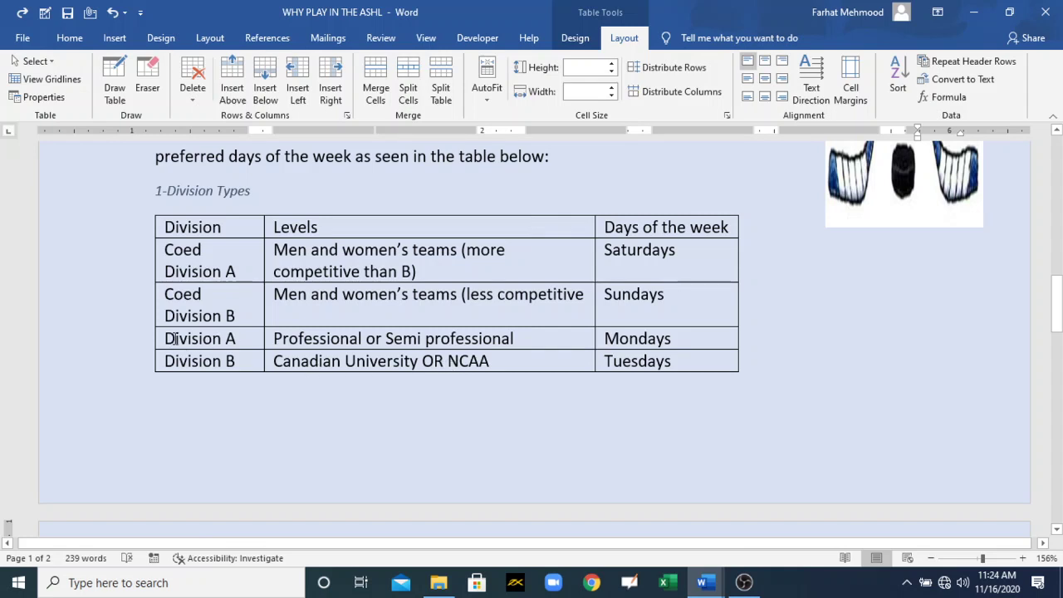
{"action": "left_click_drag", "start_coordinate": [166, 339], "coordinate": [671, 365]}
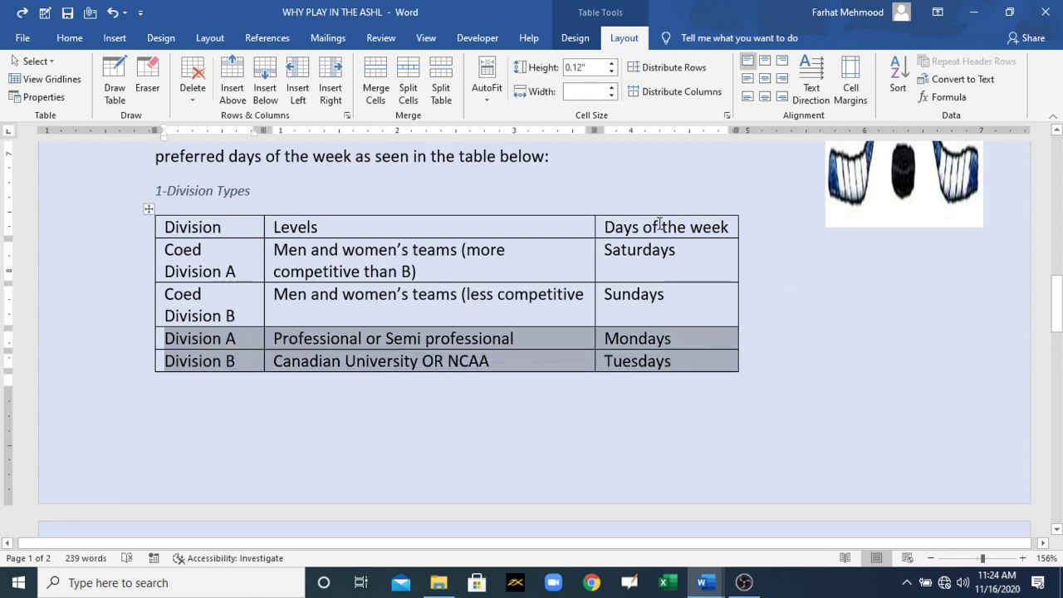
{"action": "left_click", "coordinate": [438, 93]}
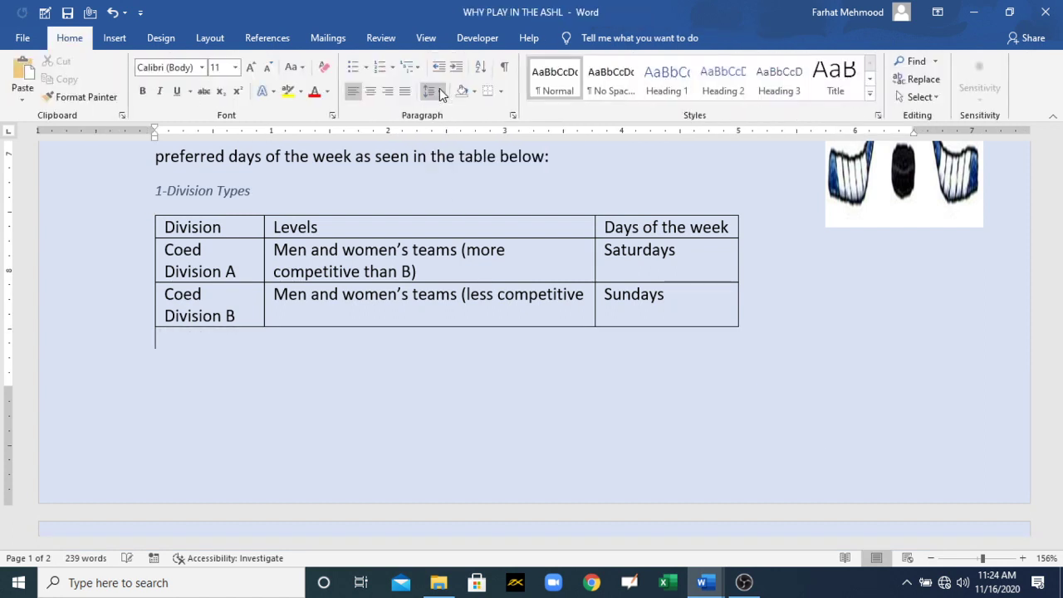
Split the second part of the Division Types table at the "Division C" row, and undo both table splits
{"action": "left_click_drag", "start_coordinate": [1057, 303], "coordinate": [1057, 354]}
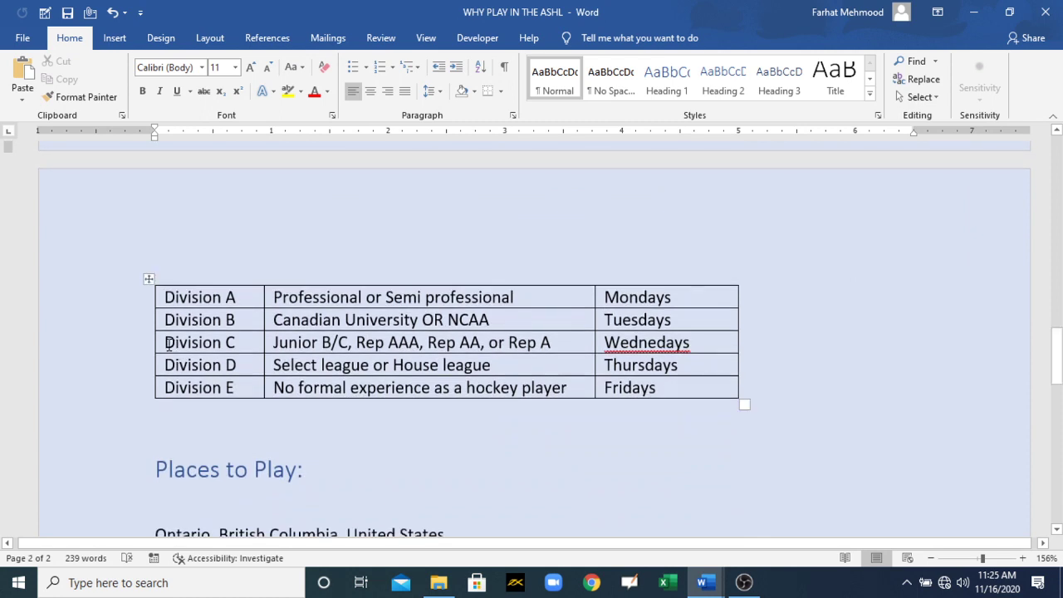
{"action": "left_click_drag", "start_coordinate": [167, 344], "coordinate": [631, 387]}
{"action": "left_click", "coordinate": [624, 37]}
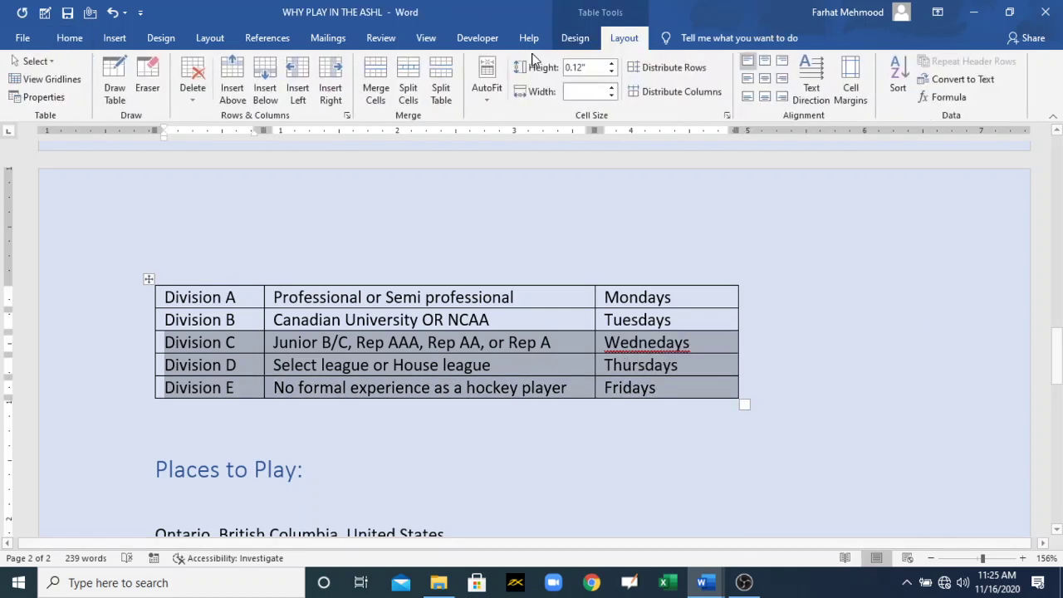
{"action": "left_click", "coordinate": [447, 85]}
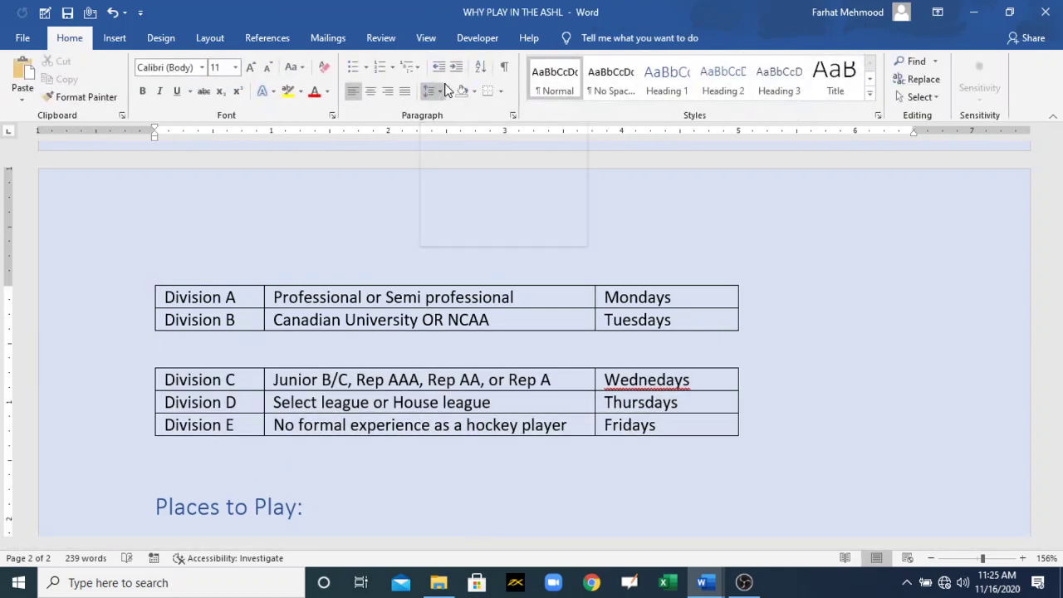
{"action": "key", "text": "ctrl+z"}
{"action": "key", "text": "ctrl+z"}
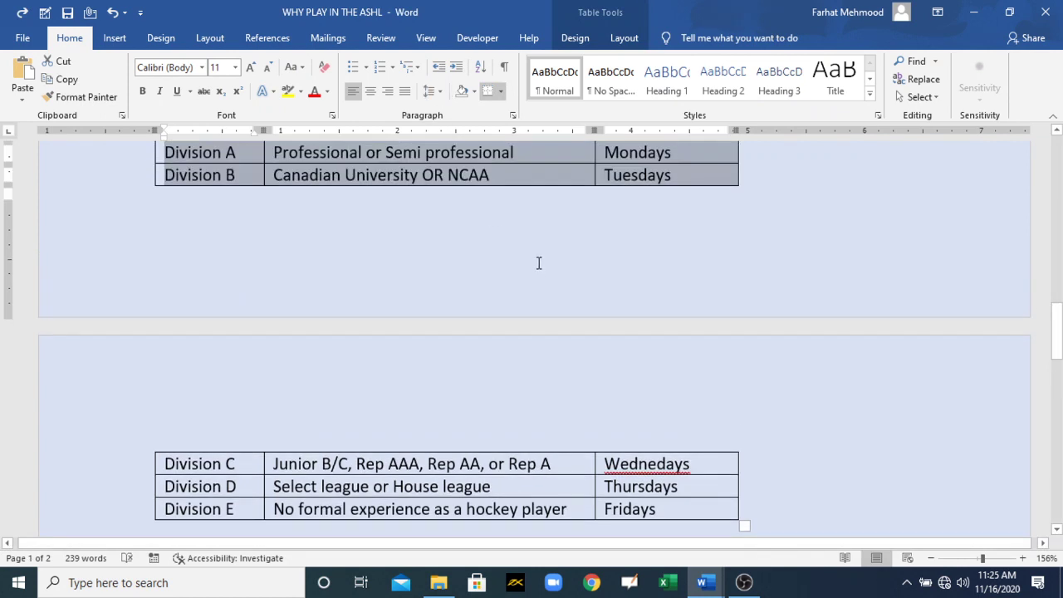
Mark the objective "Configure a repeating row header" in red in the MOS 77-725 document, and return to WHY PLAY IN THE ASHL
{"action": "mouse_move", "coordinate": [719, 584]}
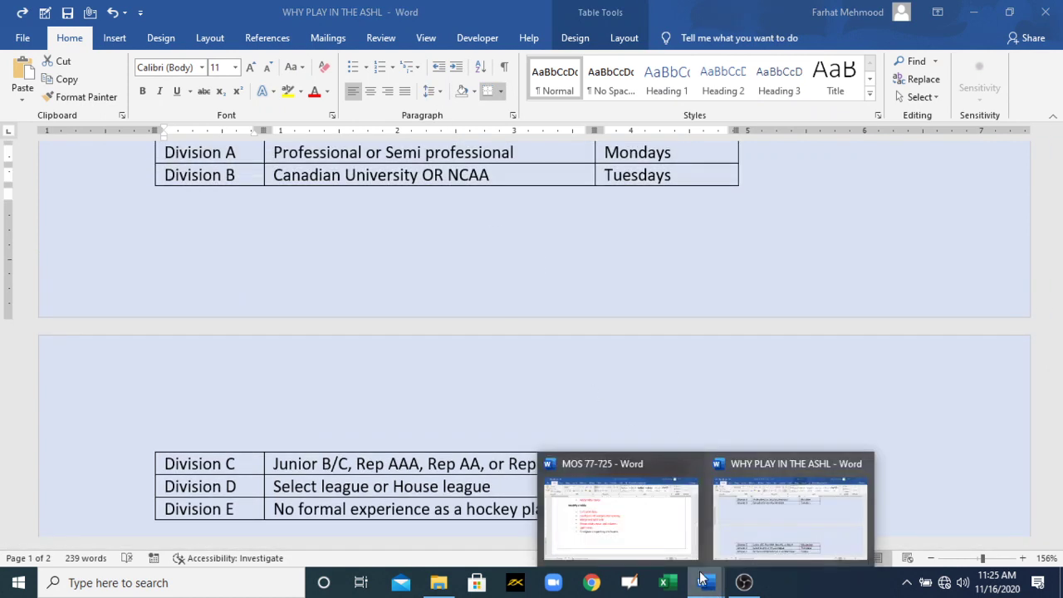
{"action": "left_click", "coordinate": [622, 508]}
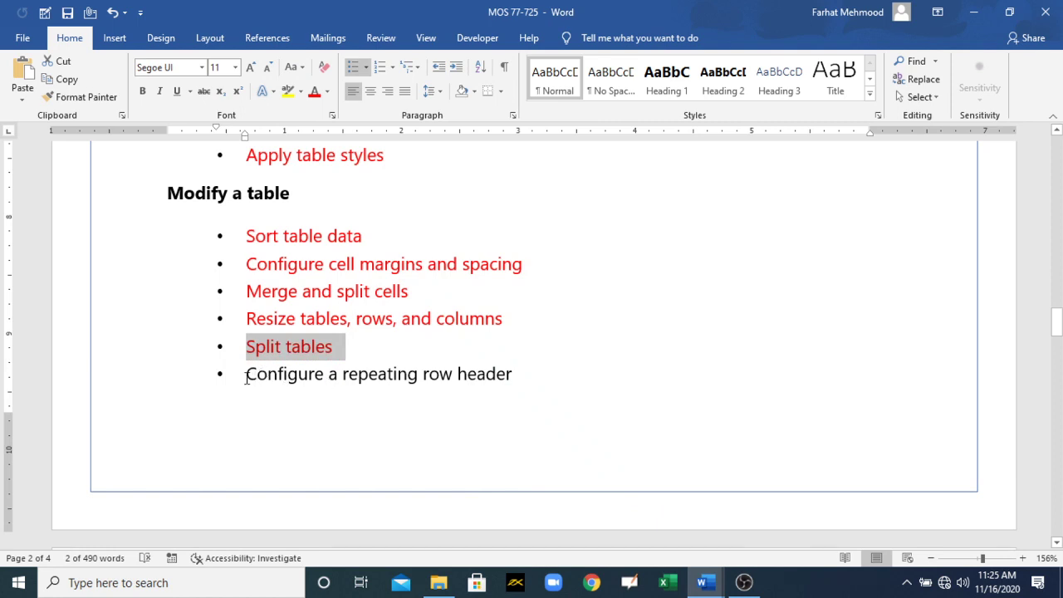
{"action": "left_click_drag", "start_coordinate": [247, 376], "coordinate": [478, 403]}
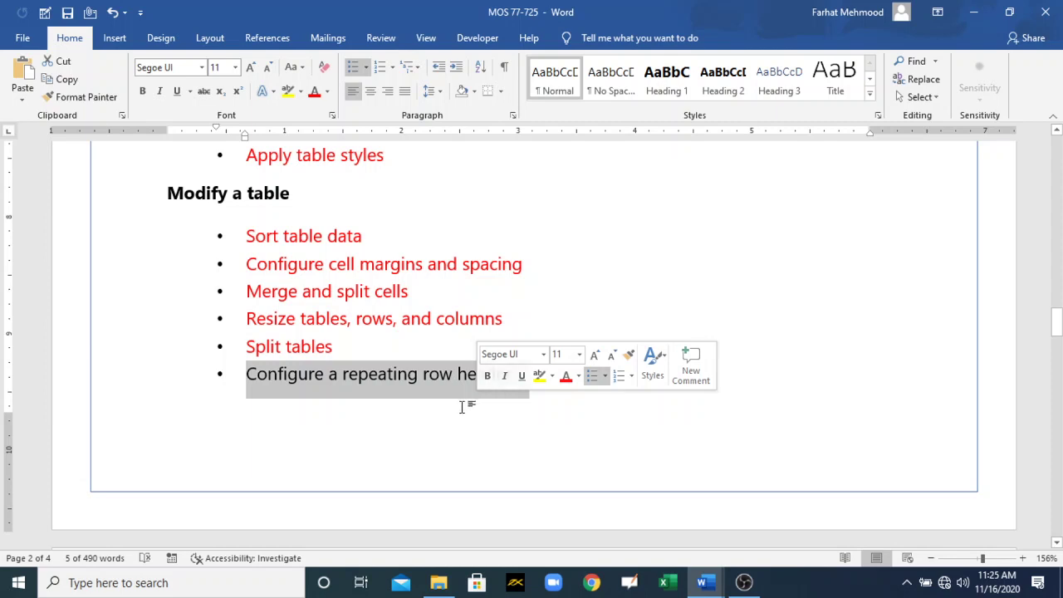
{"action": "left_click", "coordinate": [314, 94]}
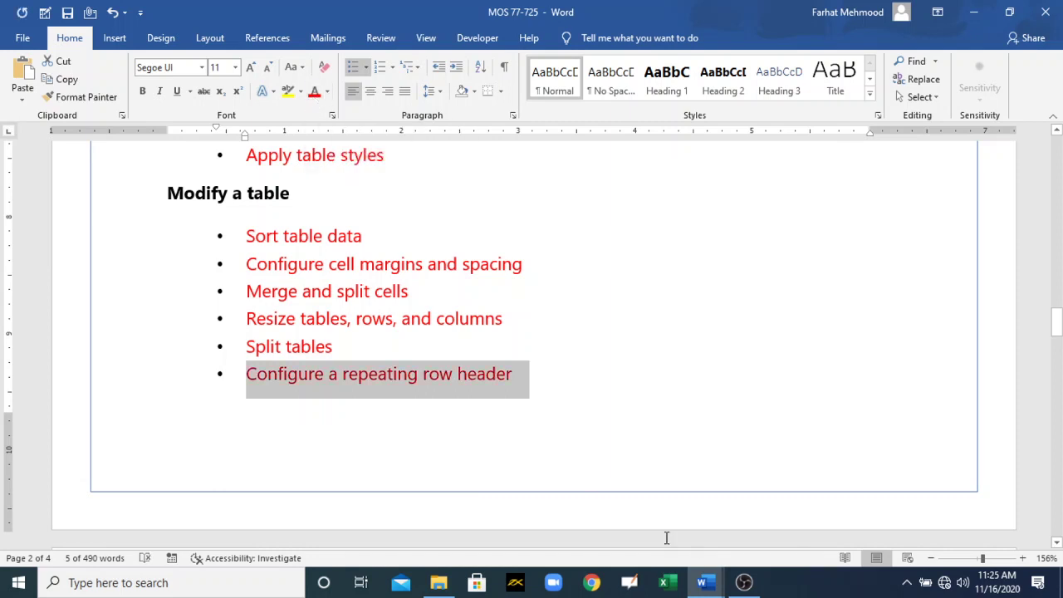
{"action": "left_click", "coordinate": [704, 581]}
{"action": "left_click", "coordinate": [762, 538]}
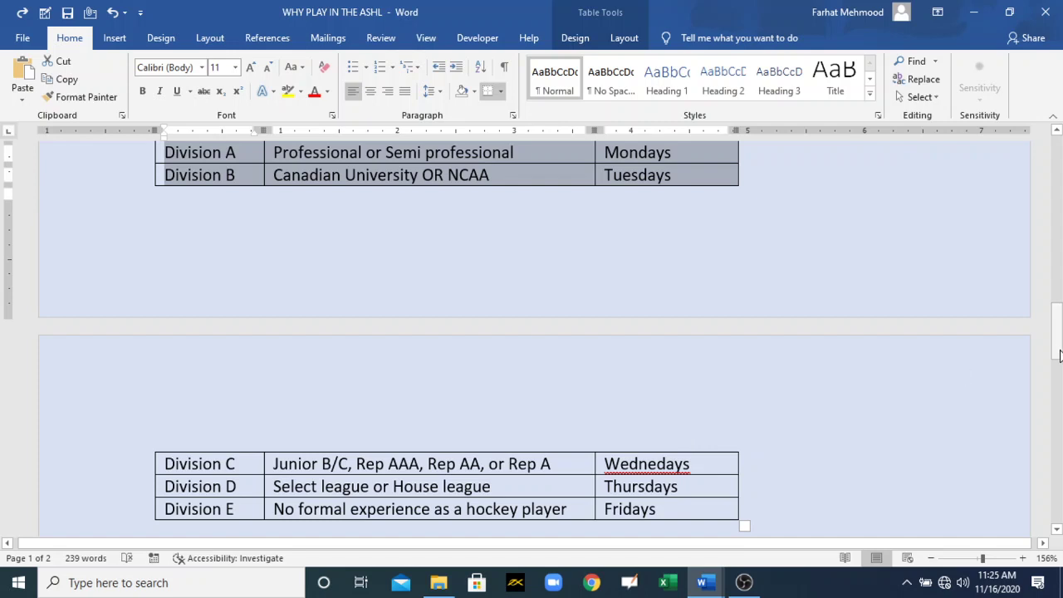
Set the "Division, Levels, Days of the week" row of the Division Types table to repeat as a header row on each page
{"action": "left_click_drag", "start_coordinate": [1059, 350], "coordinate": [1058, 324]}
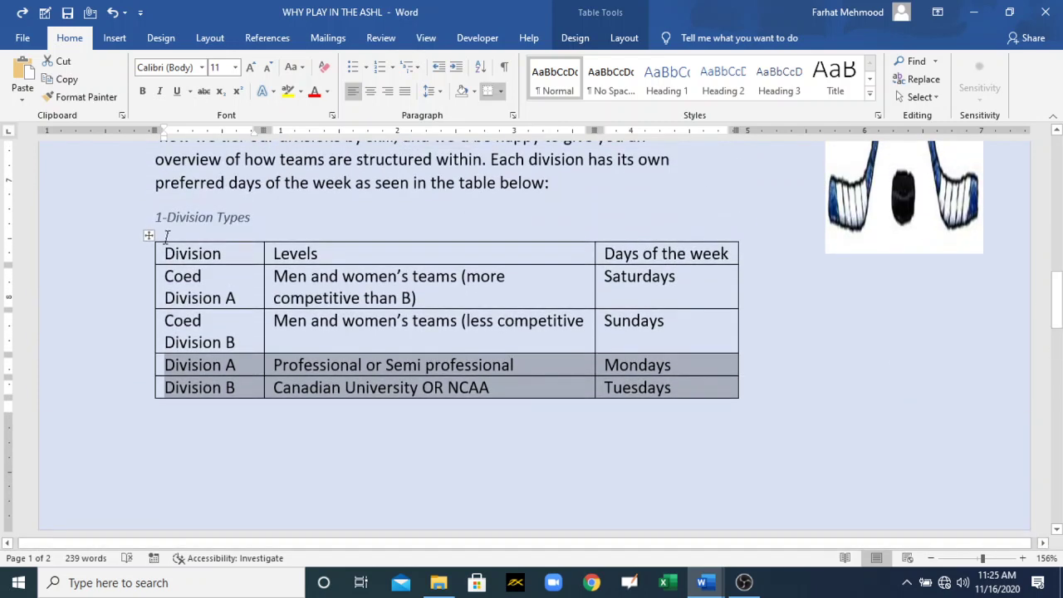
{"action": "left_click_drag", "start_coordinate": [166, 249], "coordinate": [615, 260]}
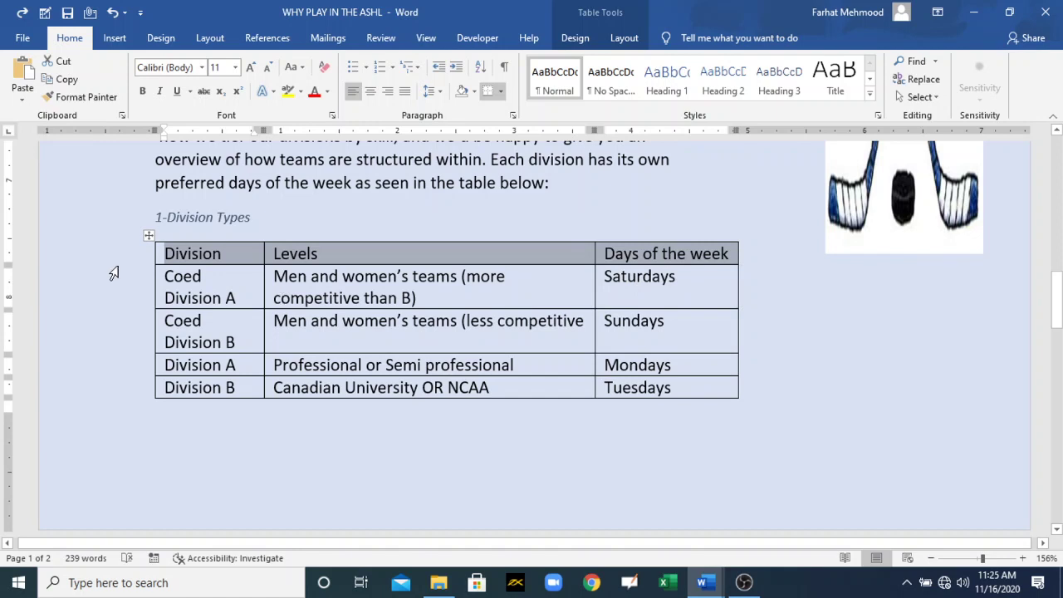
{"action": "mouse_move", "coordinate": [147, 262]}
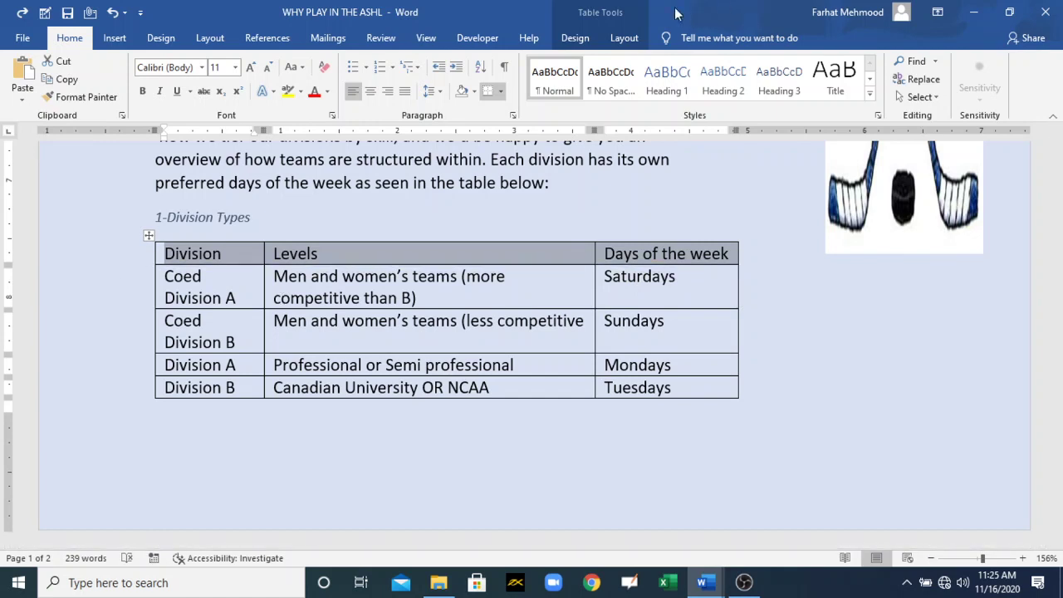
{"action": "left_click", "coordinate": [624, 38]}
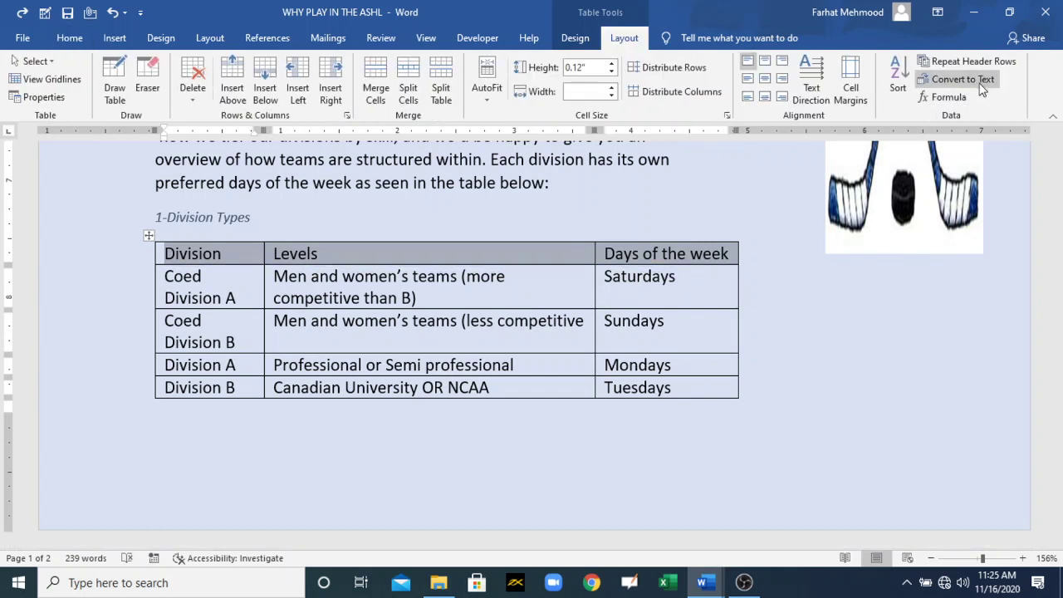
{"action": "left_click", "coordinate": [972, 61]}
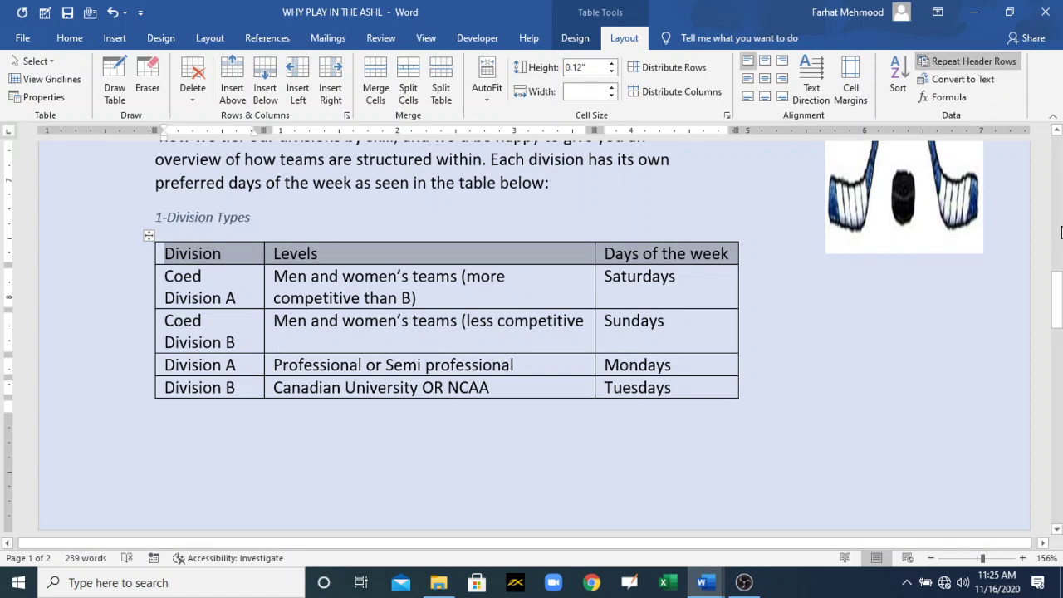
{"action": "left_click_drag", "start_coordinate": [1057, 299], "coordinate": [1056, 342]}
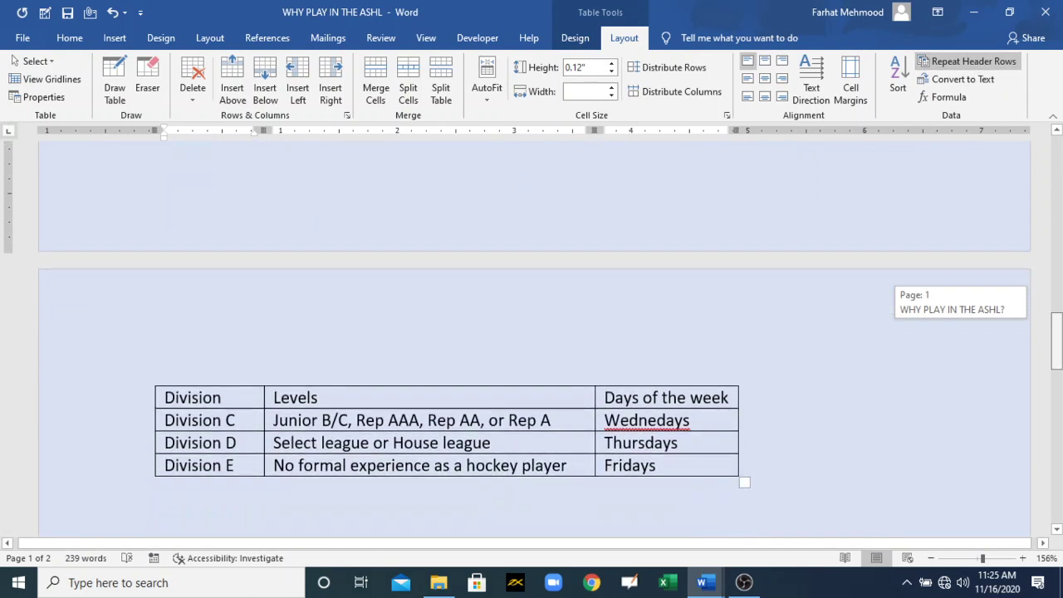
Turn the Division Types table's repeating header row off, on again, and finally off
{"action": "left_click", "coordinate": [941, 65]}
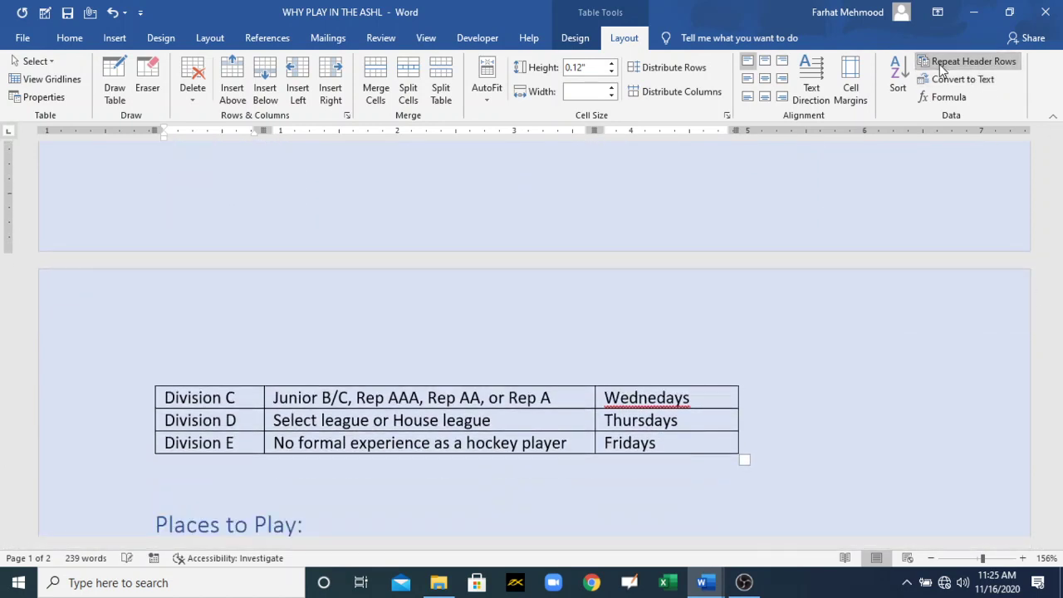
{"action": "left_click", "coordinate": [941, 65]}
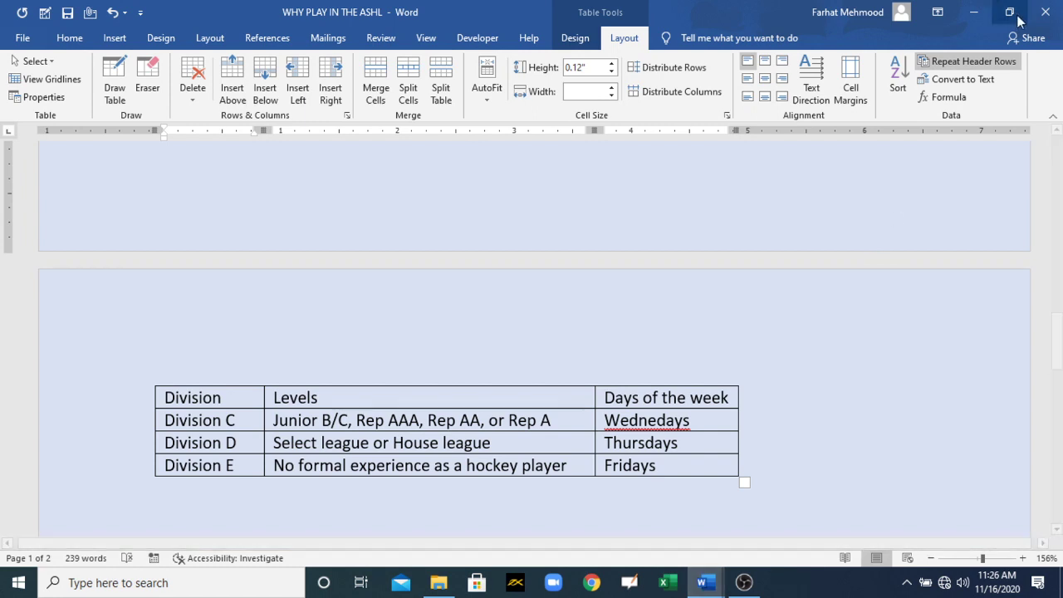
{"action": "left_click", "coordinate": [972, 62]}
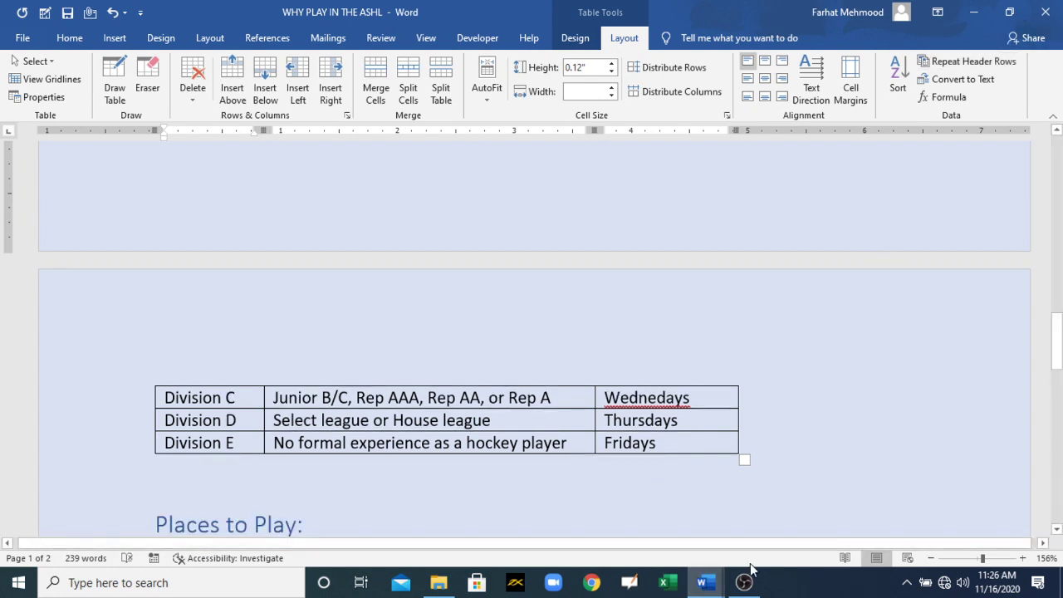
Switch to the MOS 77-725 document and mark the objective "Create a numbered or bulleted list" in red
{"action": "mouse_move", "coordinate": [702, 583]}
{"action": "left_click", "coordinate": [643, 512]}
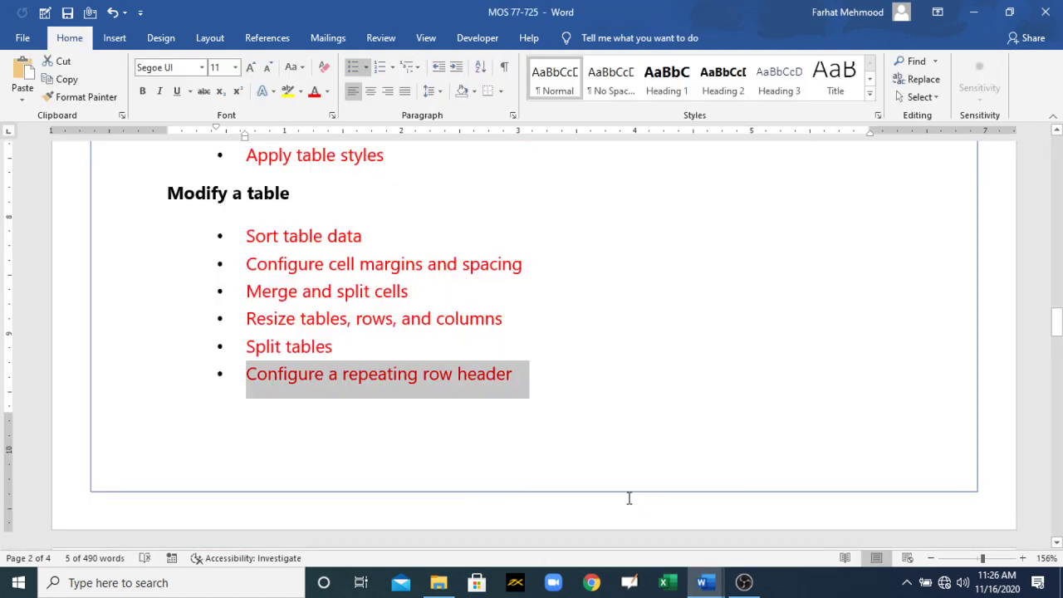
{"action": "left_click_drag", "start_coordinate": [1056, 332], "coordinate": [1058, 359]}
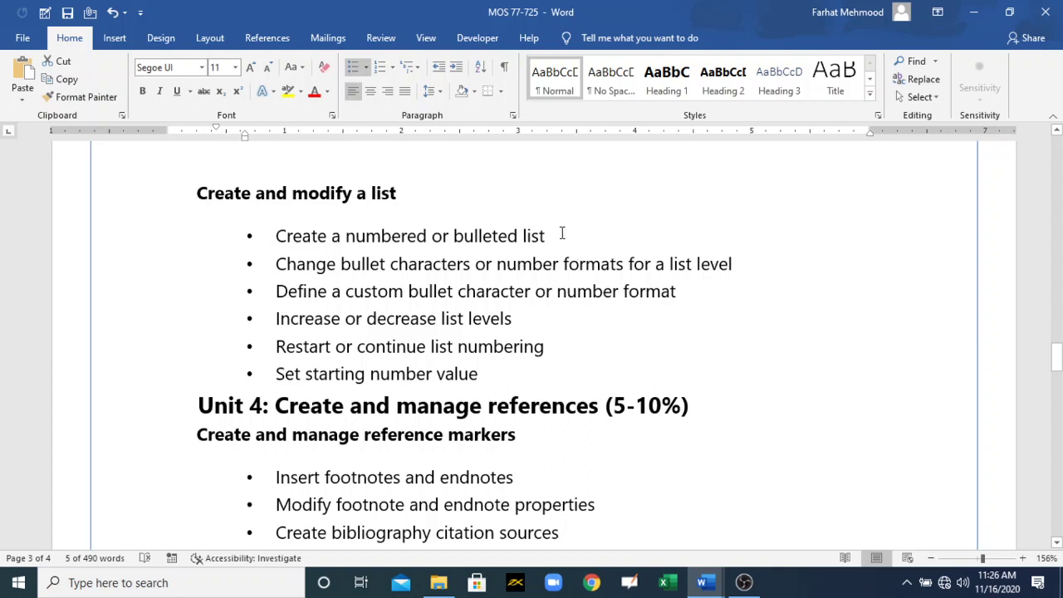
{"action": "left_click_drag", "start_coordinate": [548, 236], "coordinate": [274, 236]}
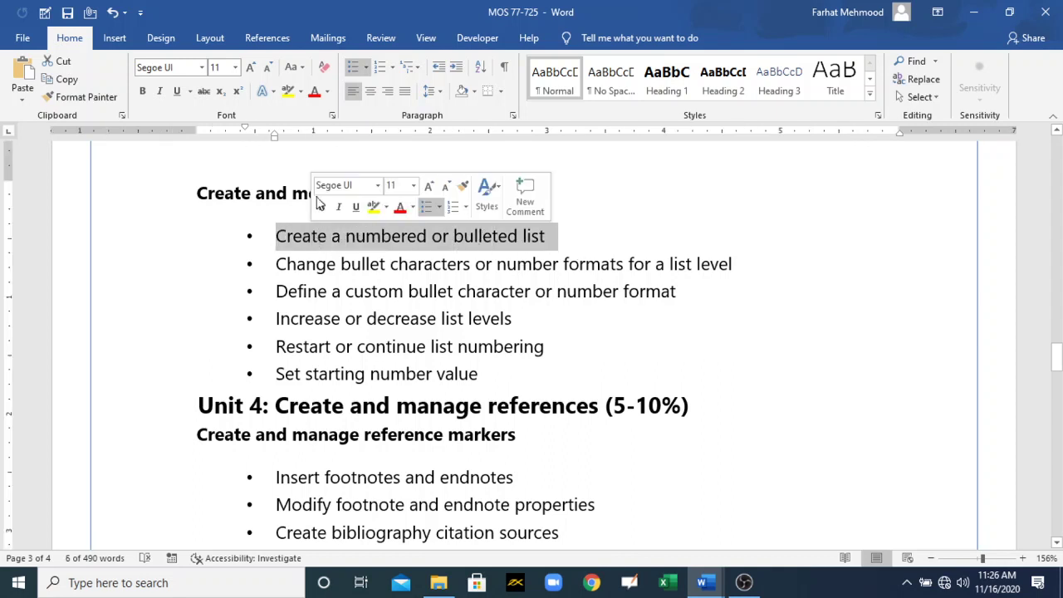
{"action": "left_click", "coordinate": [314, 91]}
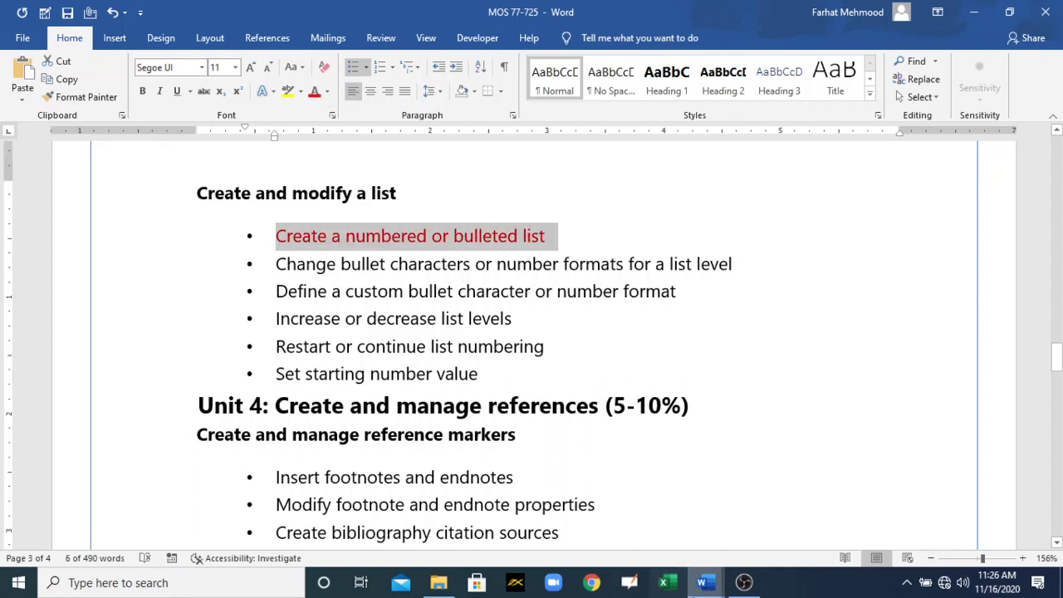
Return to WHY PLAY IN THE ASHL and format the four location lines from "Ontario" to "Oshawa" as a list with solid round bullets
{"action": "mouse_move", "coordinate": [702, 587]}
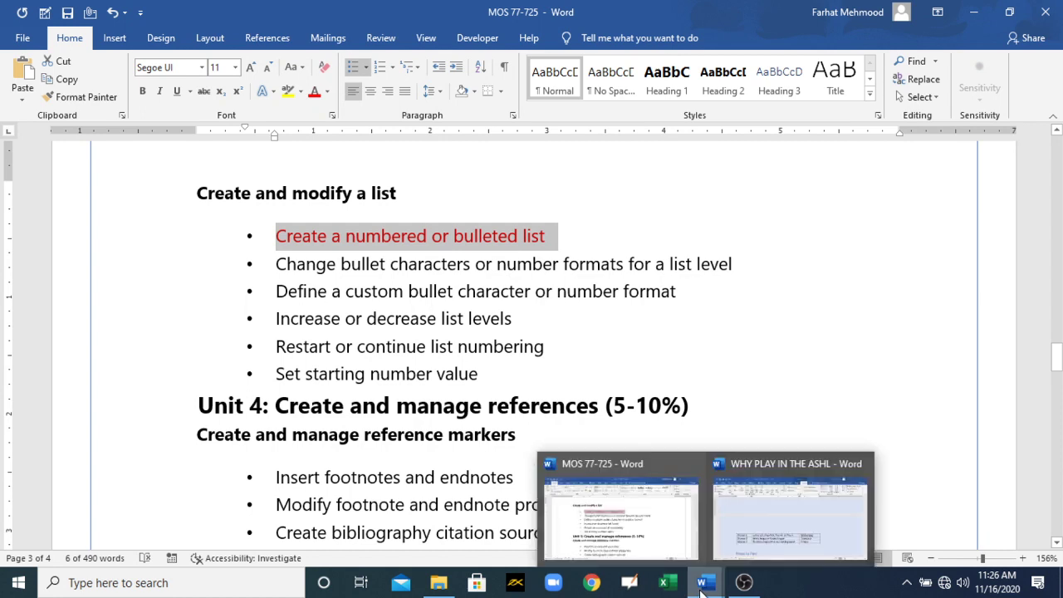
{"action": "left_click", "coordinate": [787, 518]}
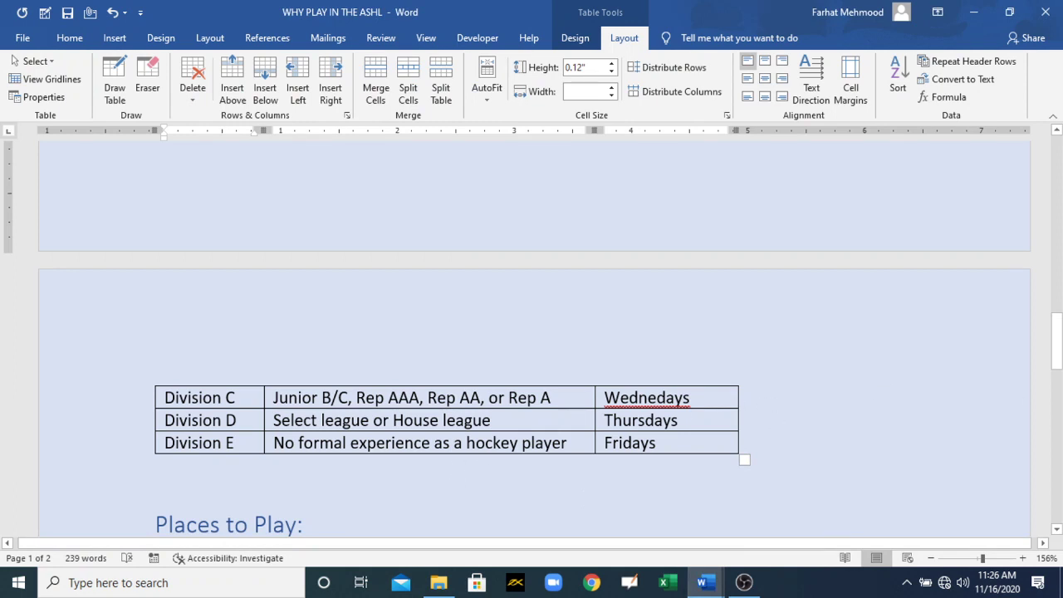
{"action": "left_click_drag", "start_coordinate": [1057, 341], "coordinate": [1057, 397]}
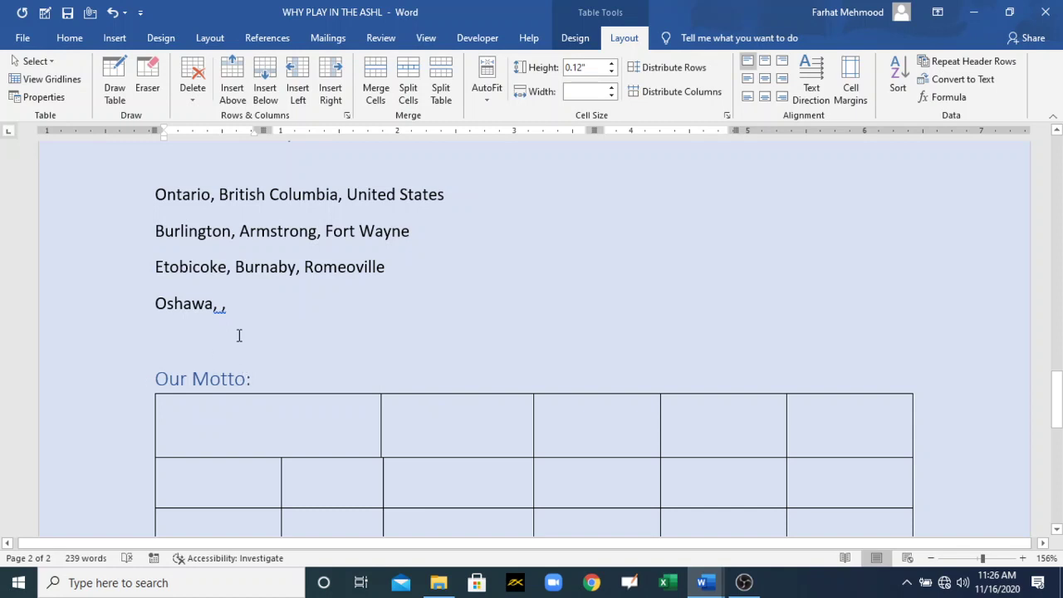
{"action": "left_click_drag", "start_coordinate": [231, 320], "coordinate": [157, 210]}
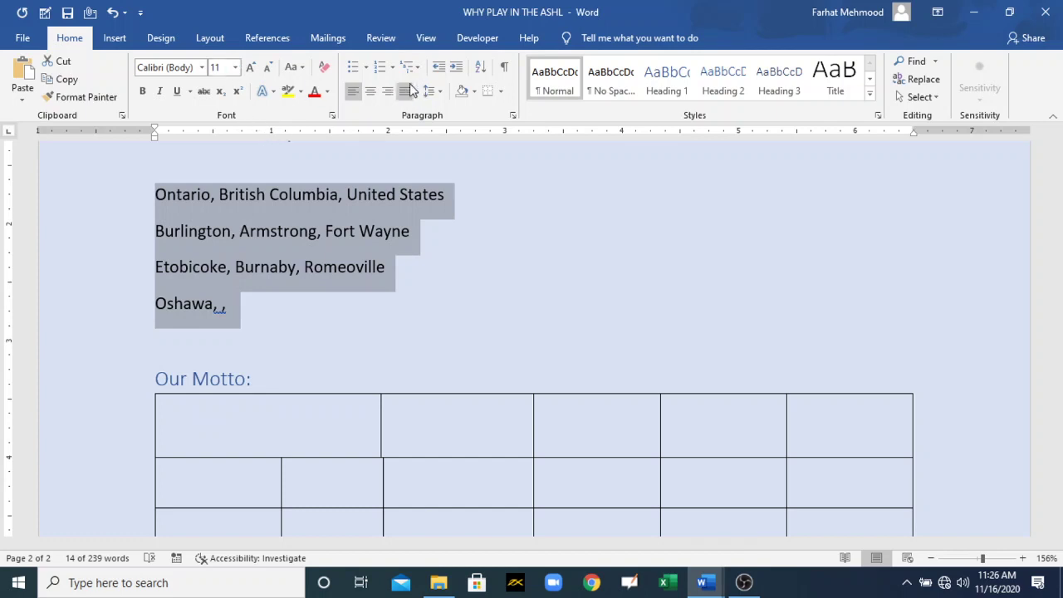
{"action": "left_click", "coordinate": [367, 69]}
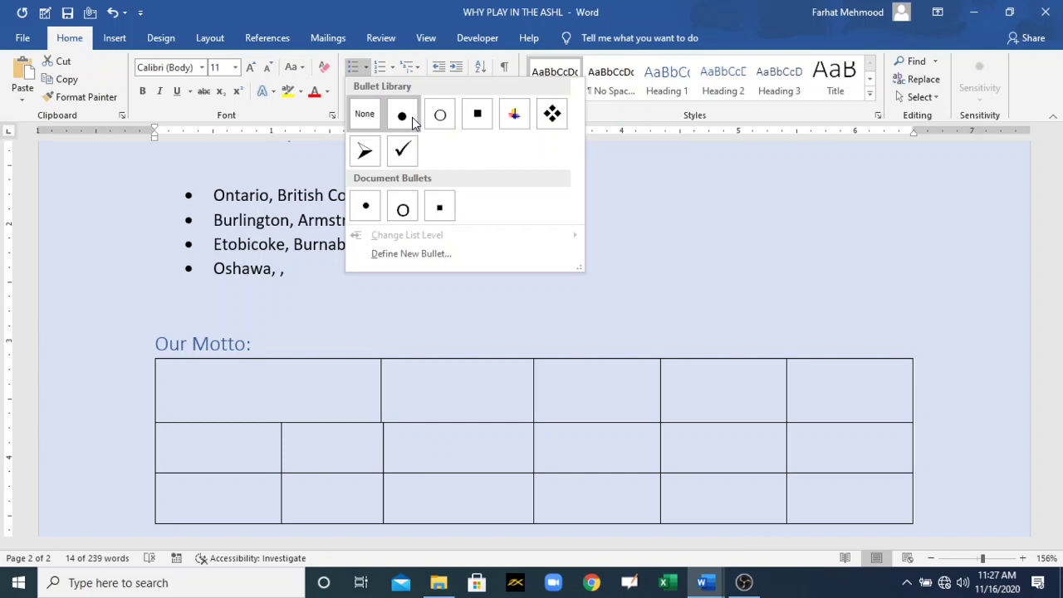
{"action": "left_click", "coordinate": [353, 70]}
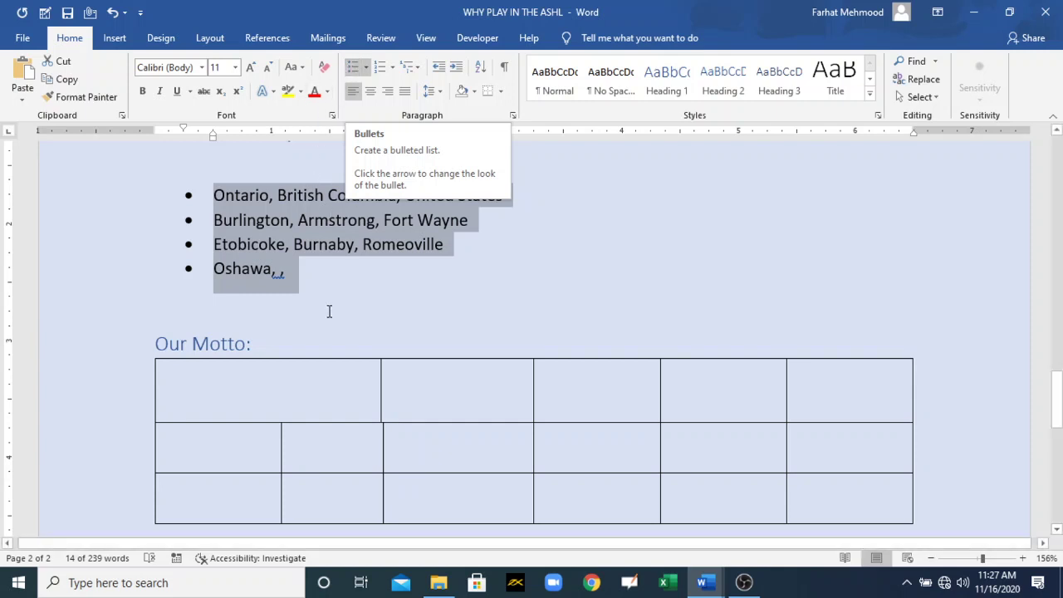
Start defining a new bullet for the location list, using the Σ character (code 229) from the Symbol font
{"action": "left_click", "coordinate": [367, 68]}
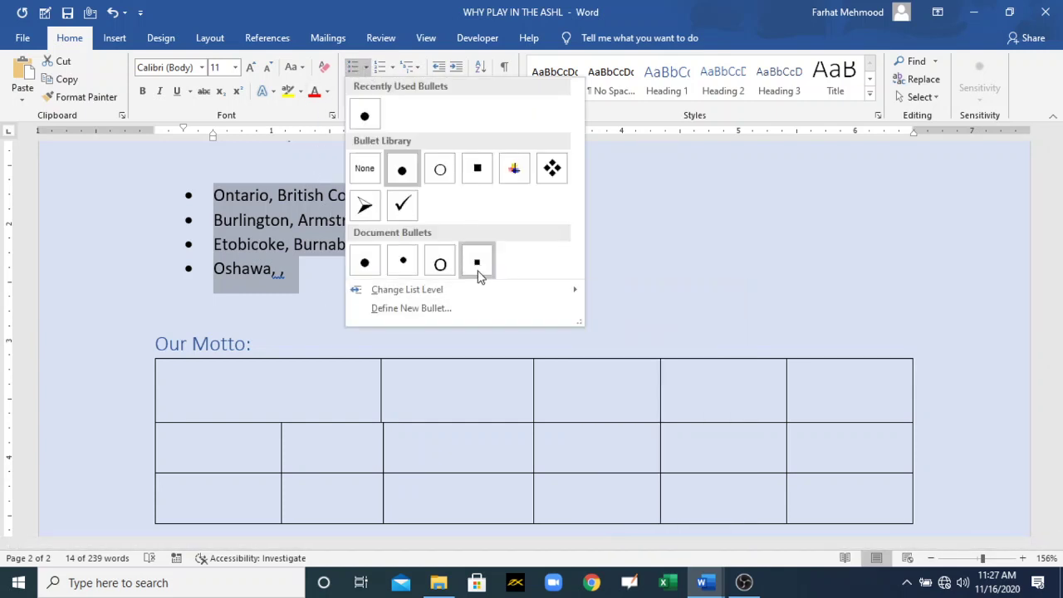
{"action": "left_click", "coordinate": [446, 308]}
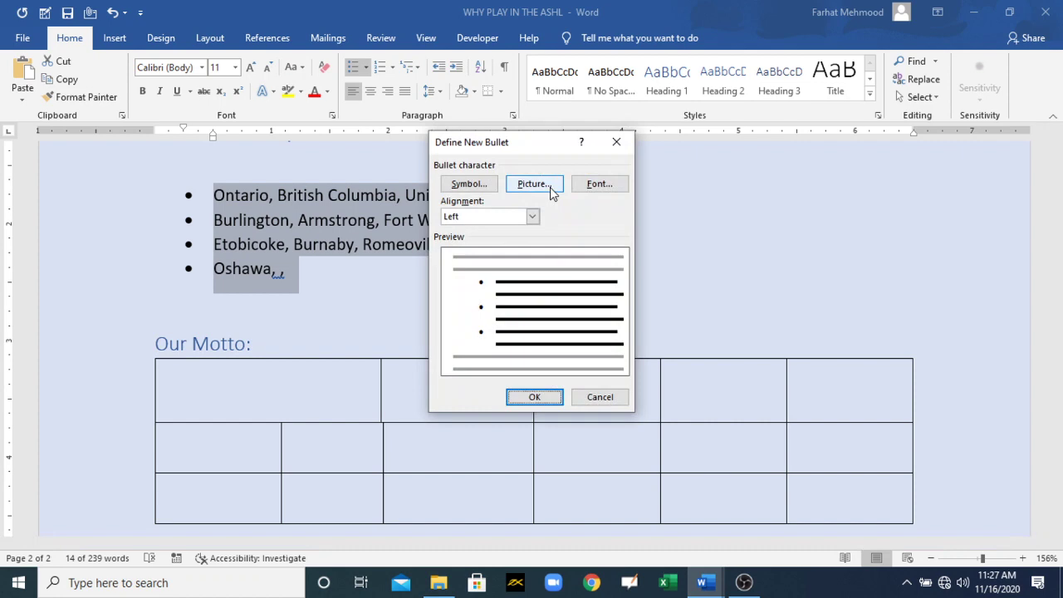
{"action": "left_click", "coordinate": [470, 185]}
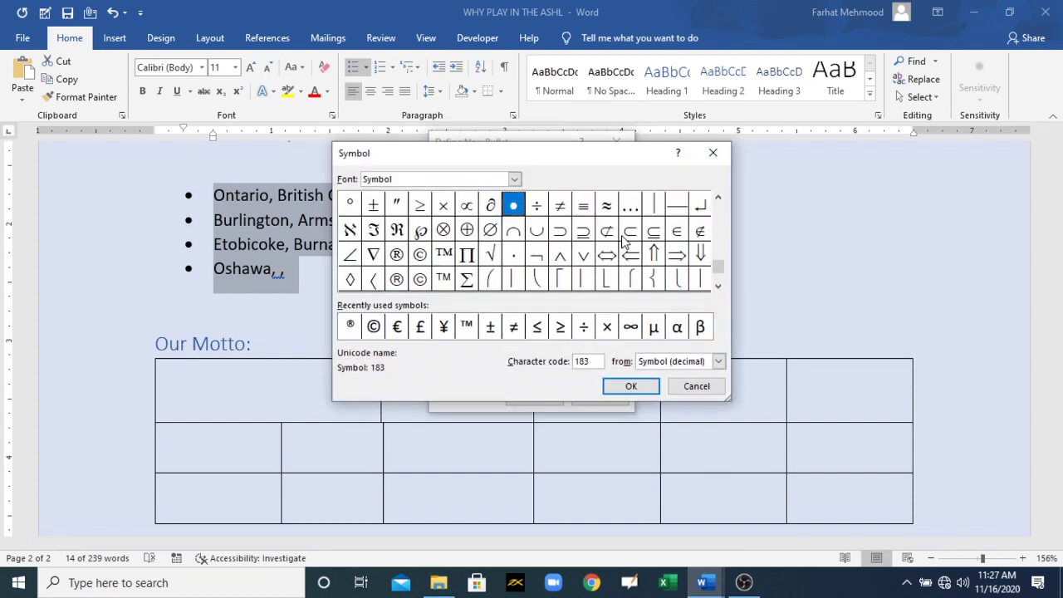
{"action": "left_click", "coordinate": [467, 281]}
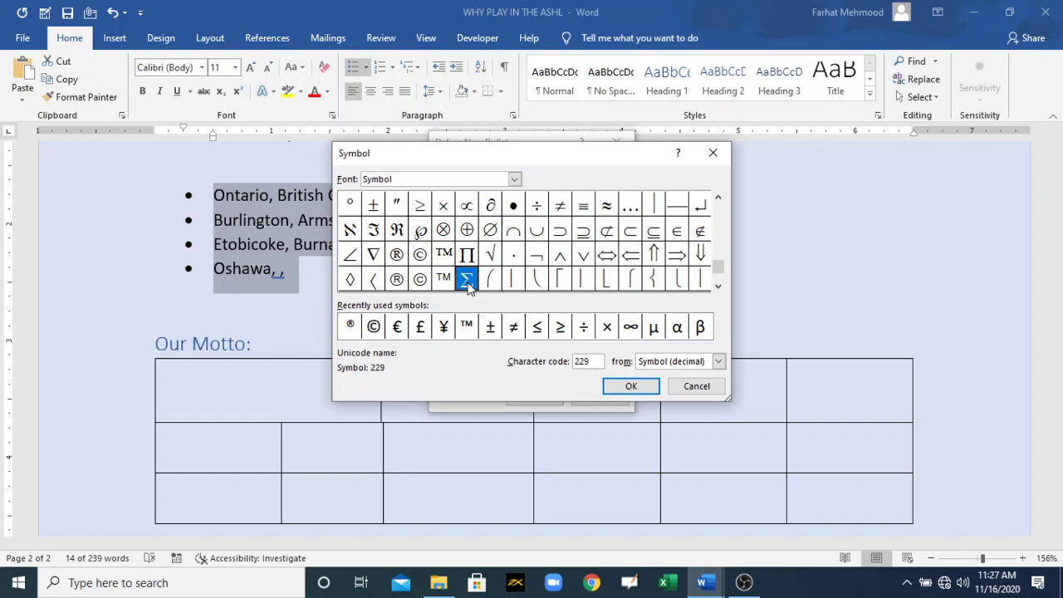
{"action": "left_click", "coordinate": [630, 389]}
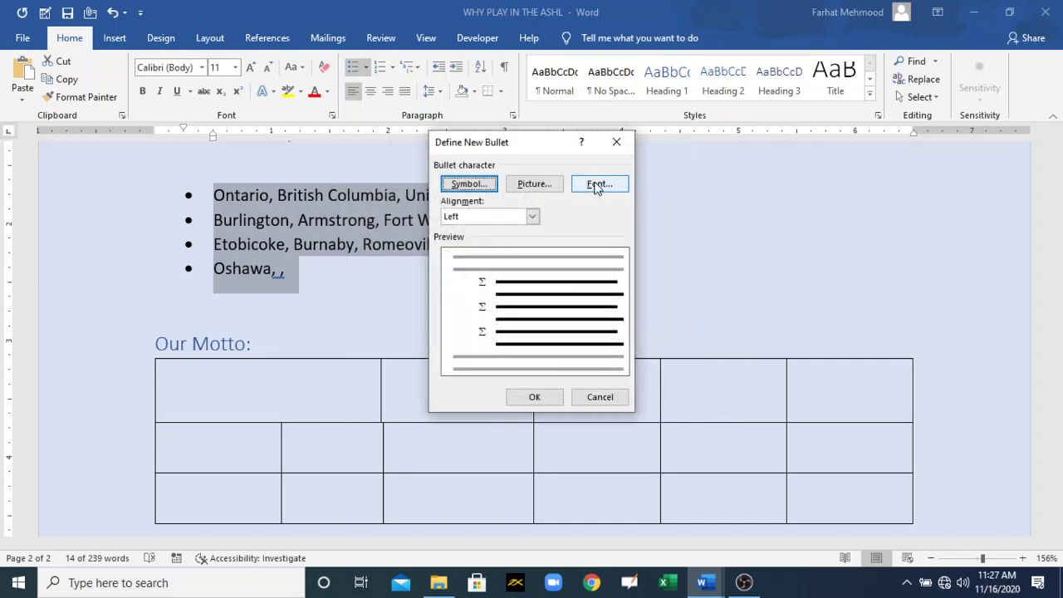
Set the new bullet's font to Chiller, Bold Italic, size 12, with a light orange underline color, and apply it with Left alignment
{"action": "left_click", "coordinate": [598, 184]}
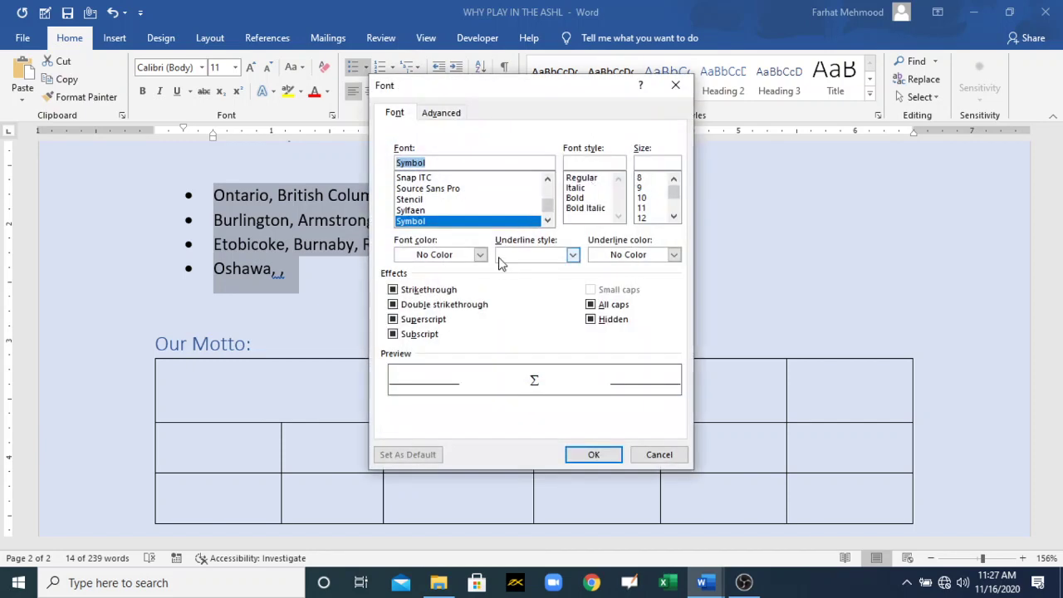
{"action": "left_click_drag", "start_coordinate": [547, 205], "coordinate": [547, 195]}
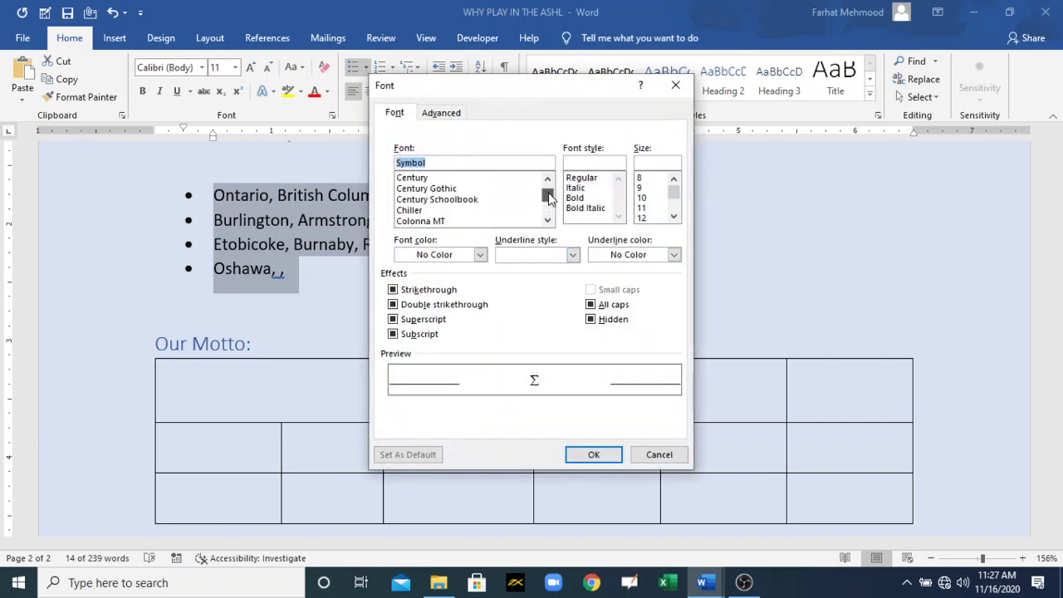
{"action": "left_click", "coordinate": [426, 212]}
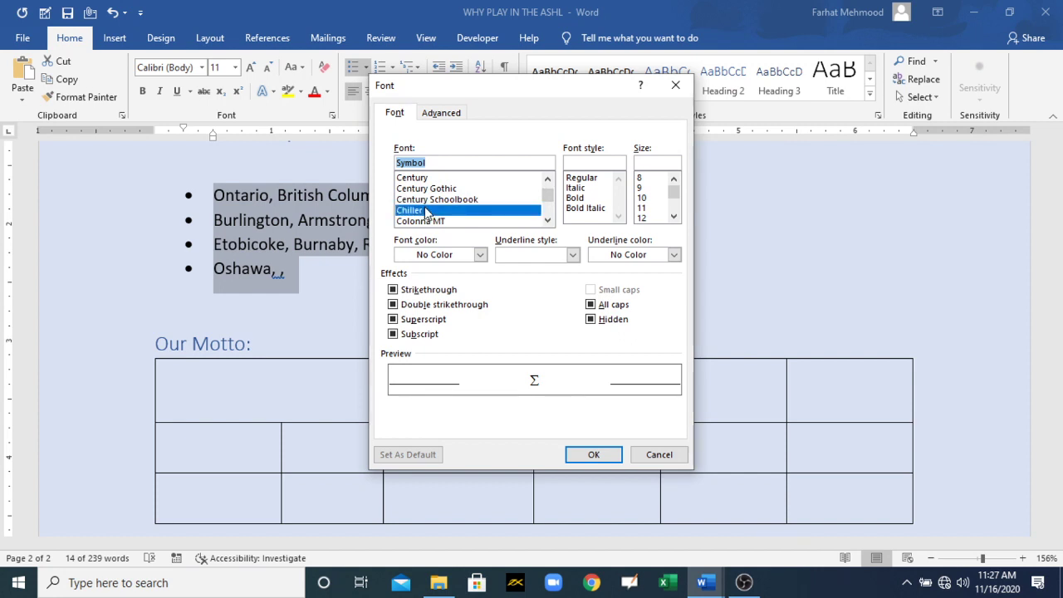
{"action": "left_click", "coordinate": [598, 210]}
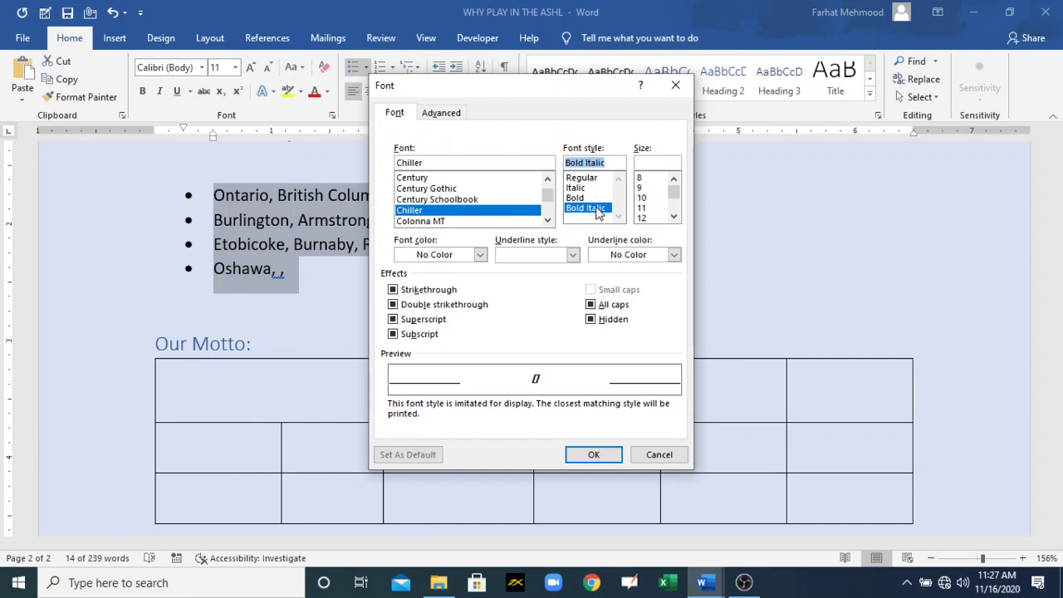
{"action": "left_click", "coordinate": [641, 218]}
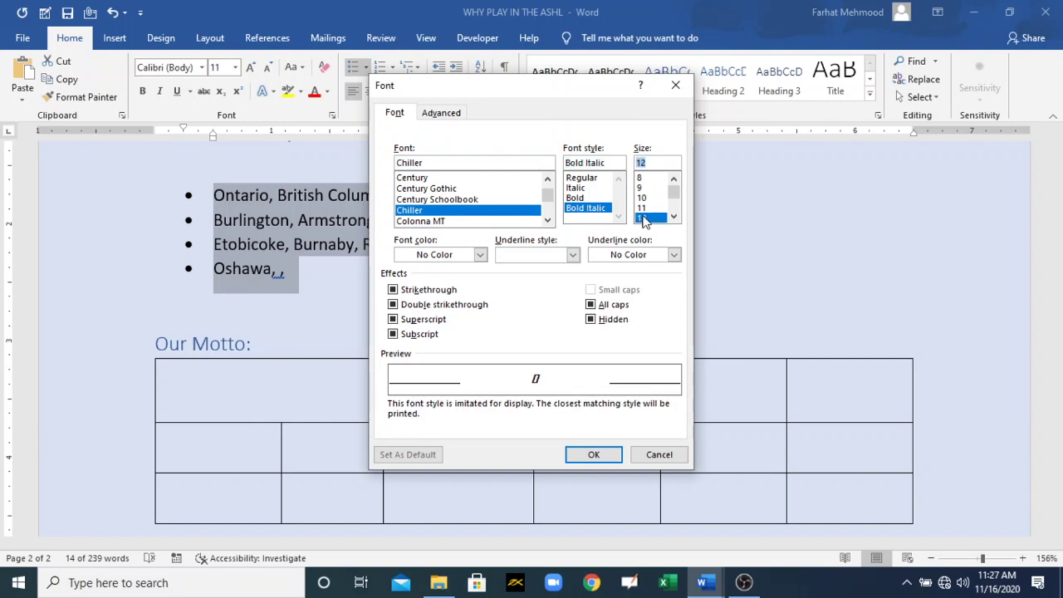
{"action": "left_click", "coordinate": [674, 255]}
{"action": "left_click", "coordinate": [724, 332]}
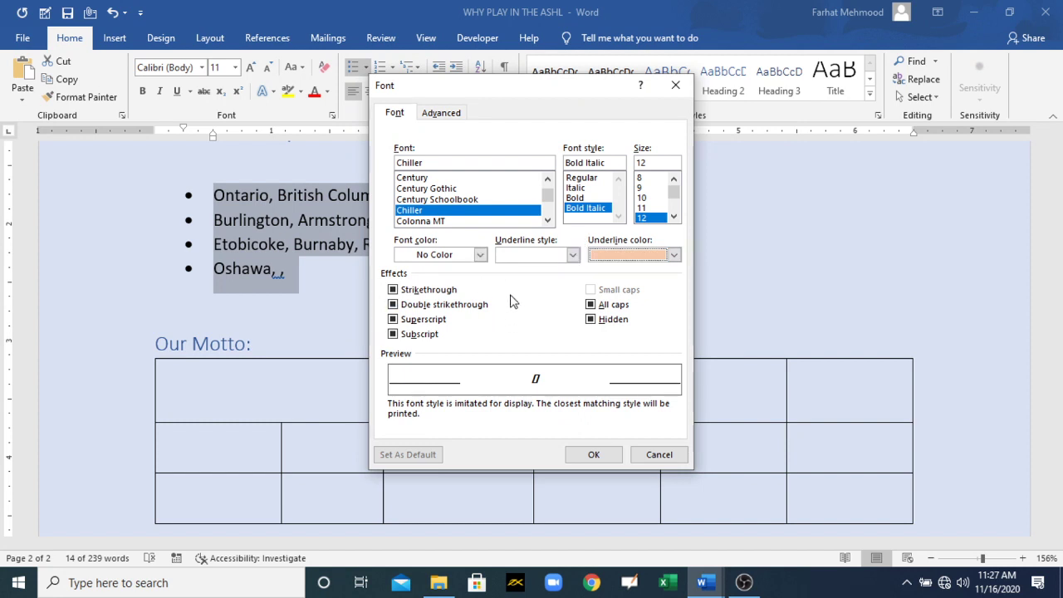
{"action": "left_click", "coordinate": [602, 457]}
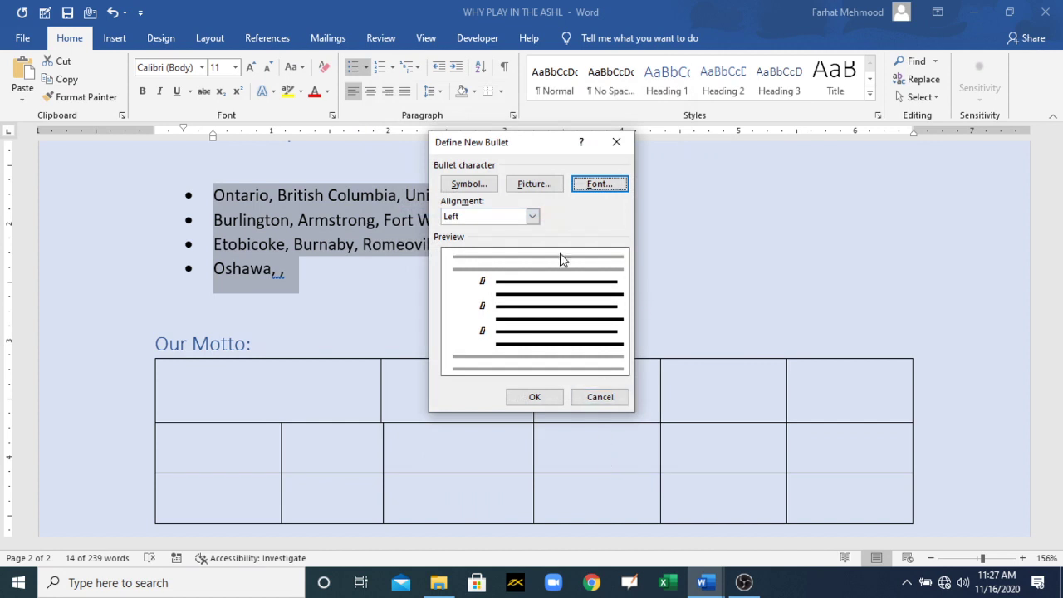
{"action": "left_click", "coordinate": [532, 217]}
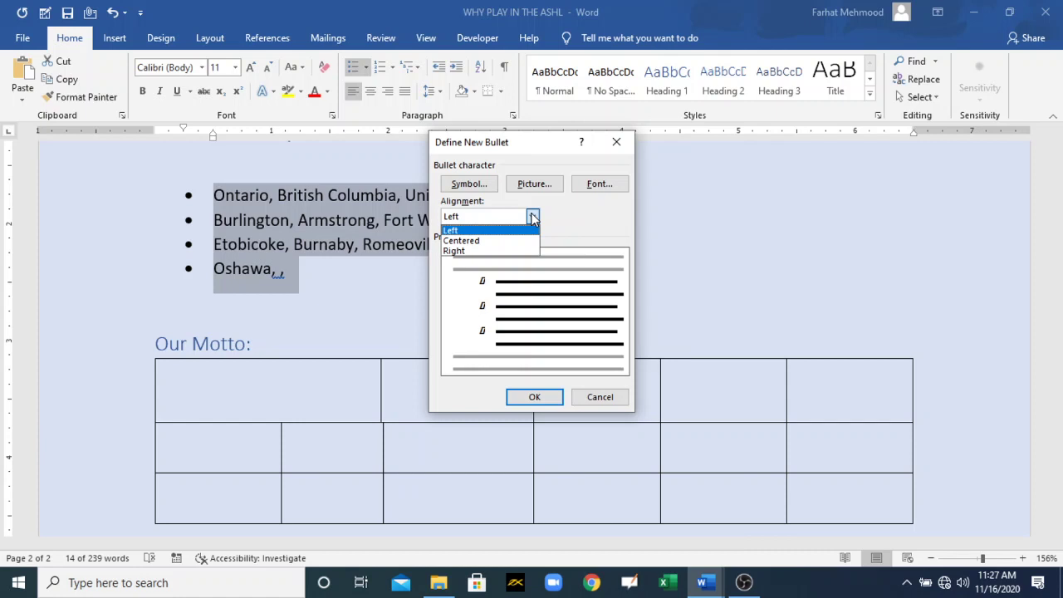
{"action": "left_click", "coordinate": [532, 217]}
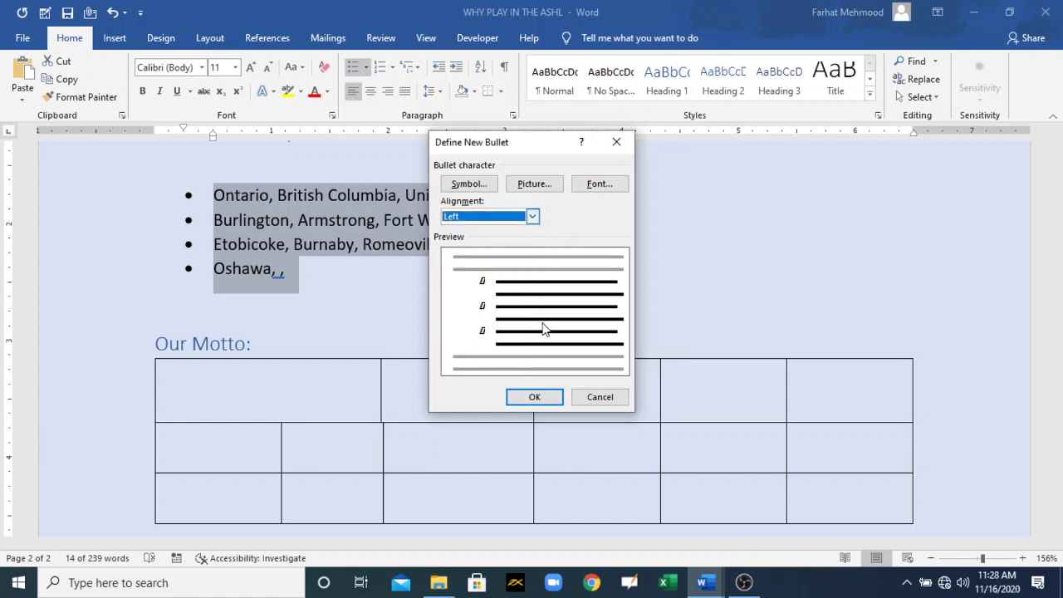
{"action": "left_click", "coordinate": [534, 398]}
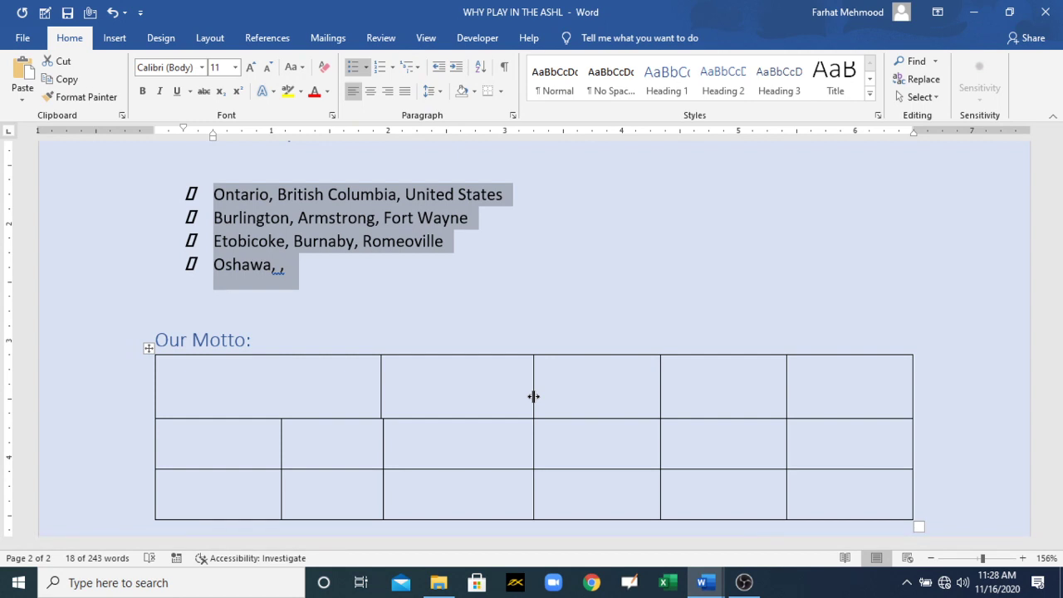
Examine the numbering library and the Define New Number Format options for the location list
{"action": "left_click", "coordinate": [395, 68]}
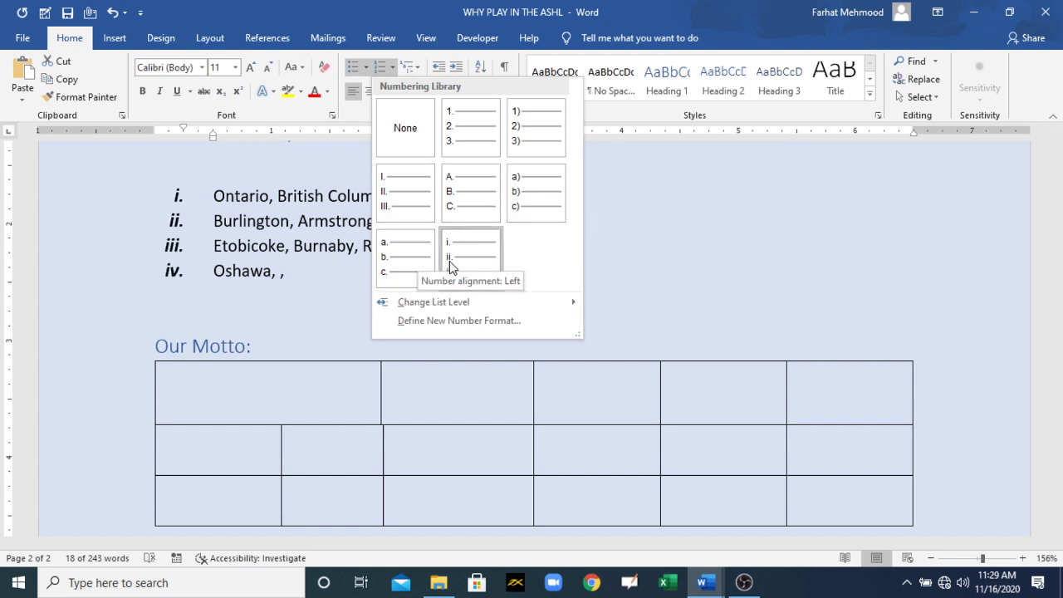
{"action": "left_click", "coordinate": [443, 322]}
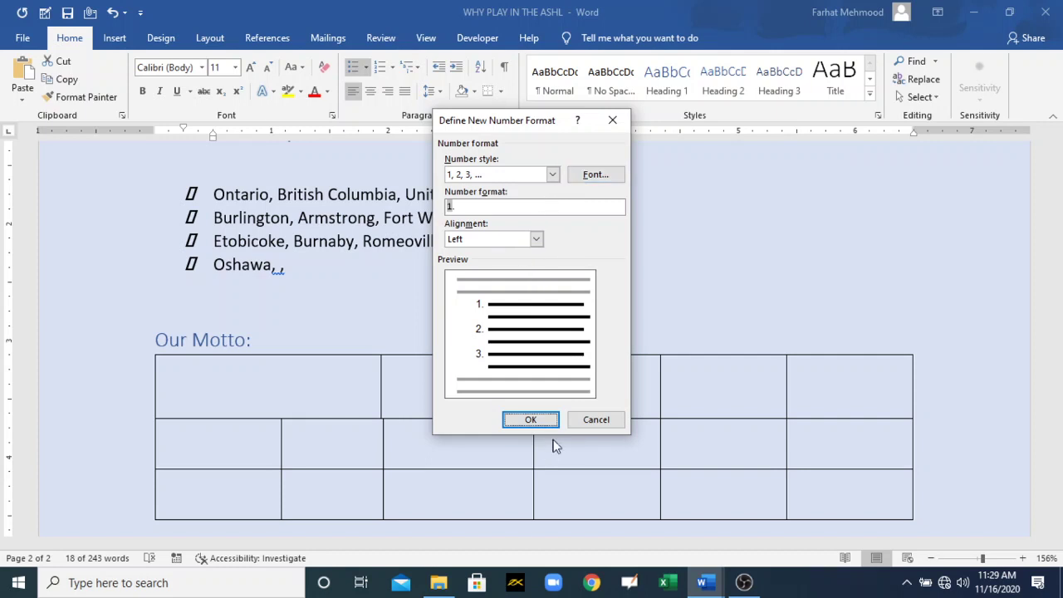
{"action": "left_click", "coordinate": [584, 422]}
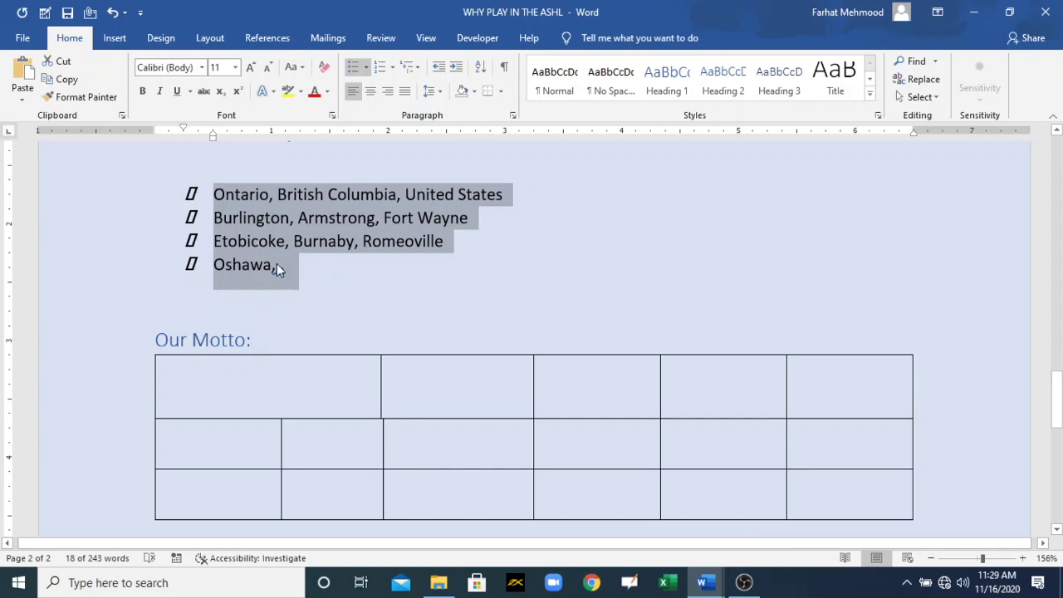
Try to define a picture as the new bullet for the four location lines from "Ontario" to "Oshawa"
{"action": "left_click", "coordinate": [214, 217]}
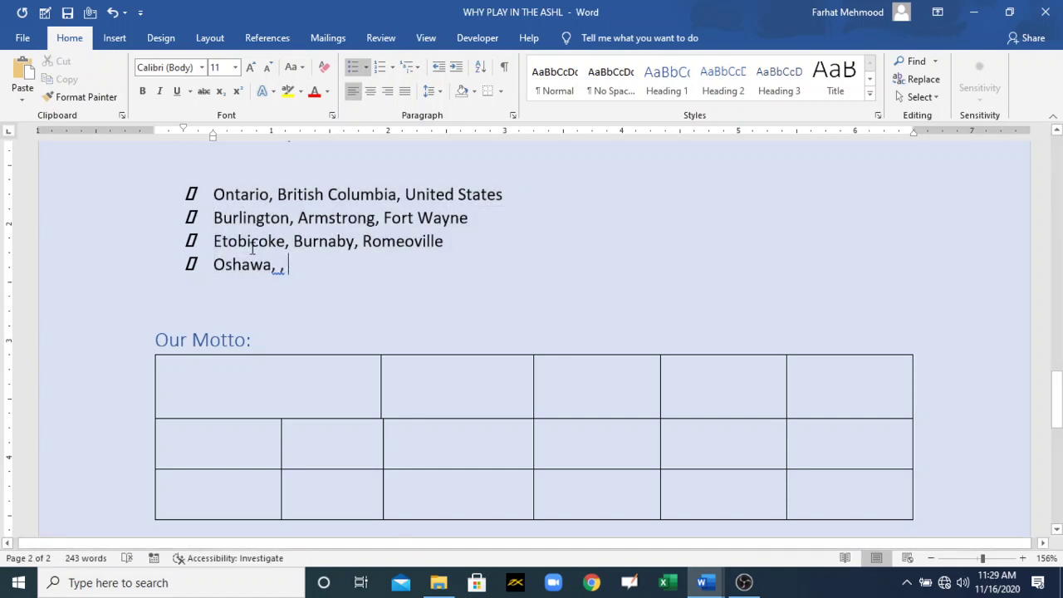
{"action": "left_click_drag", "start_coordinate": [294, 264], "coordinate": [213, 194]}
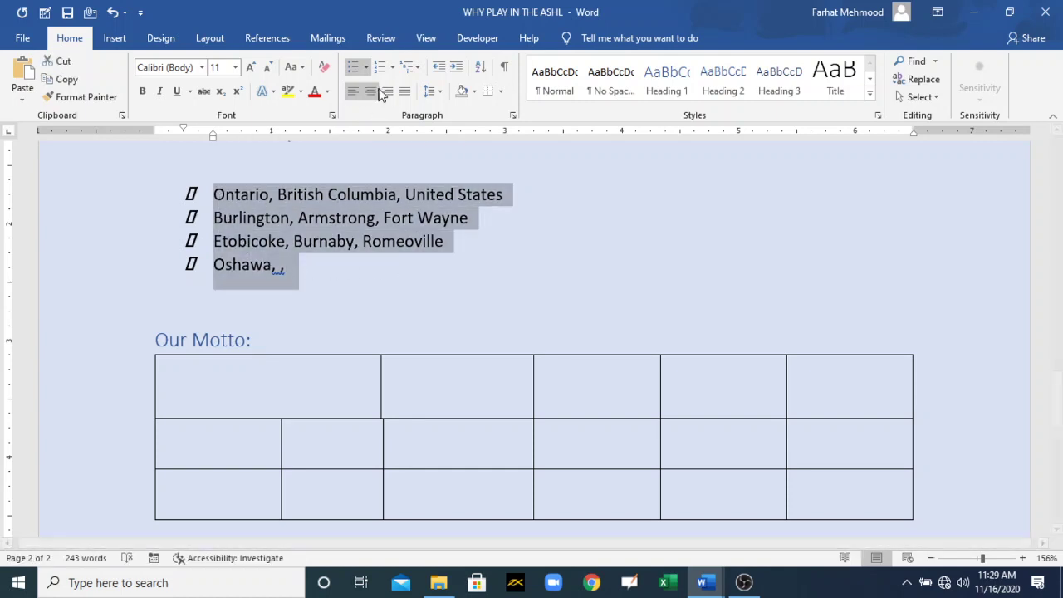
{"action": "left_click", "coordinate": [365, 67]}
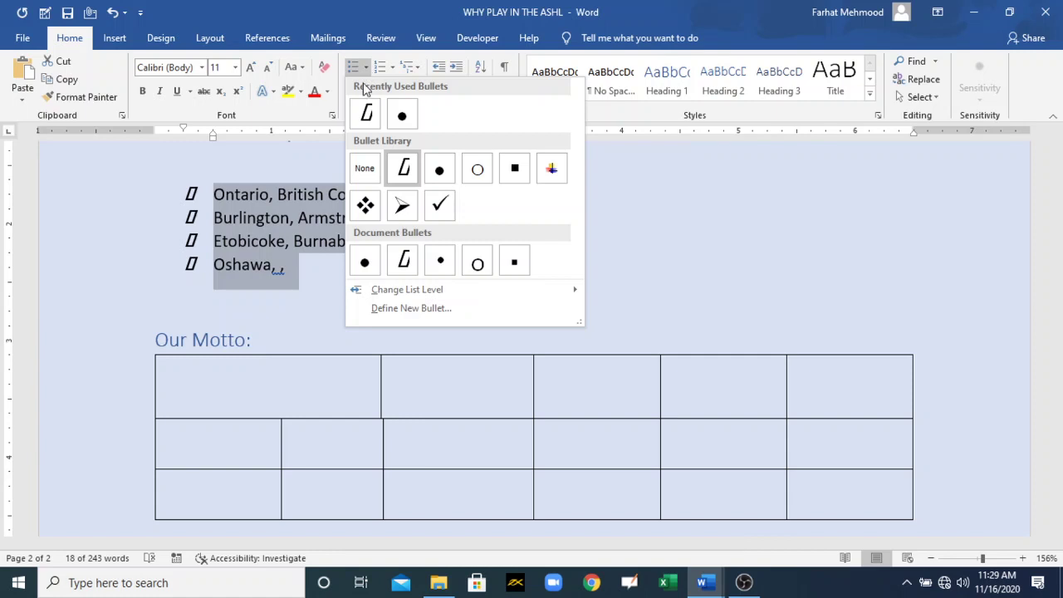
{"action": "left_click", "coordinate": [409, 309]}
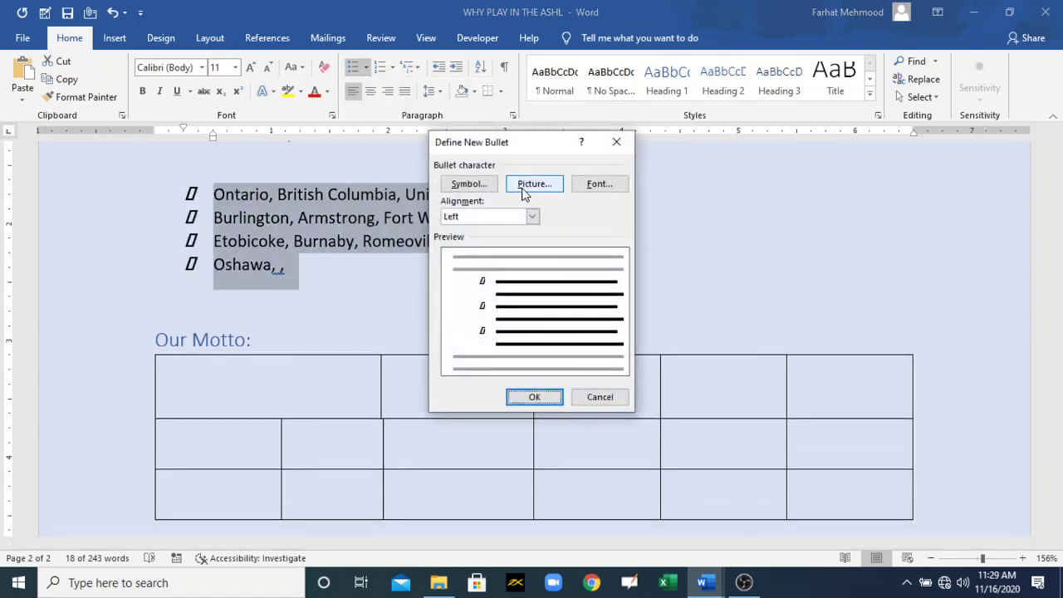
{"action": "left_click", "coordinate": [533, 183]}
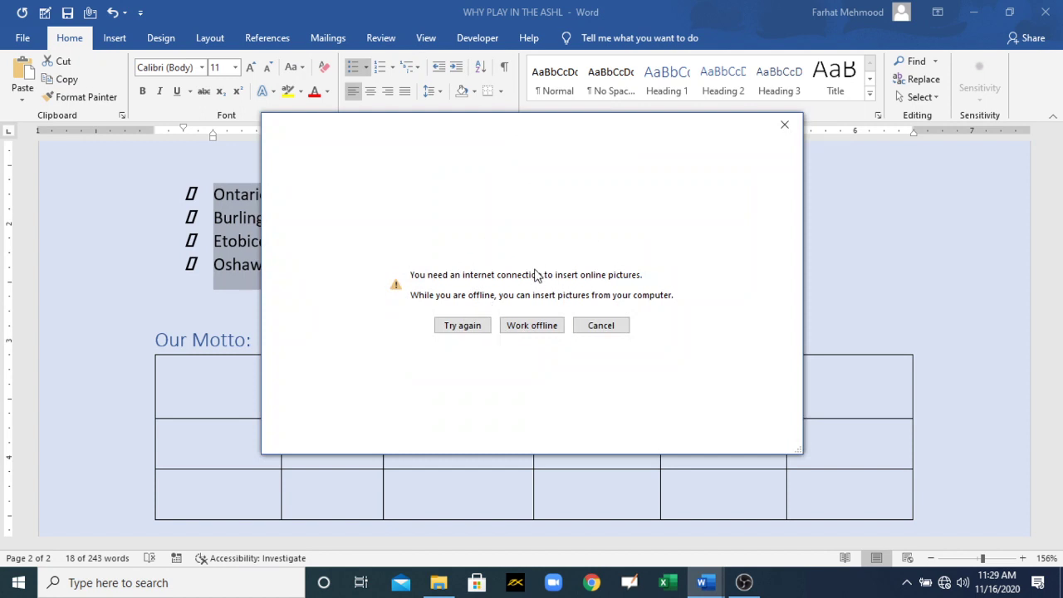
{"action": "left_click", "coordinate": [796, 133]}
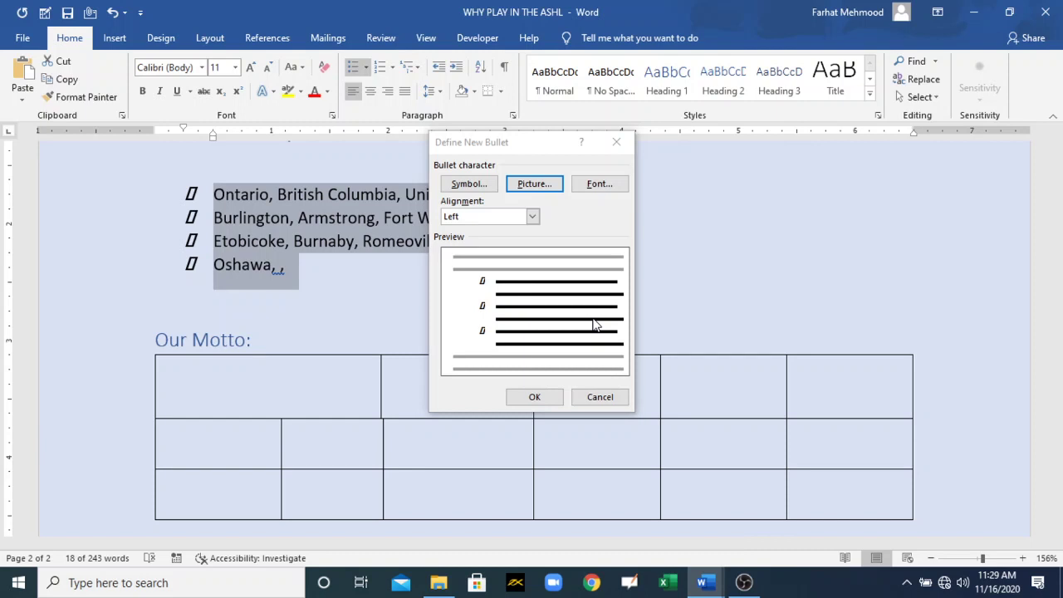
{"action": "left_click", "coordinate": [597, 397]}
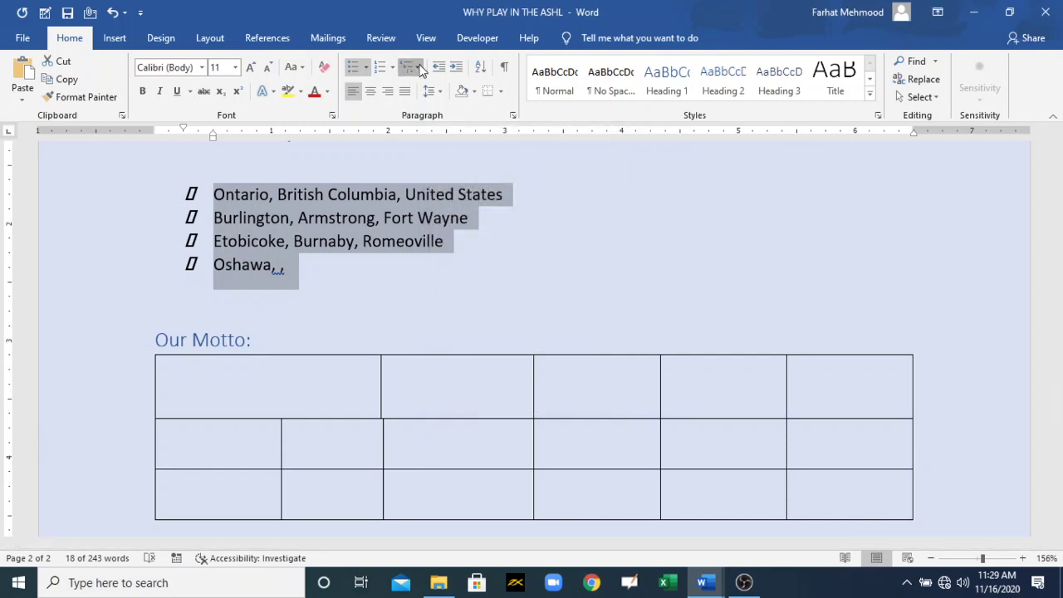
Format the four location lines as a numbered list in the 1., 2., 3. format
{"action": "left_click", "coordinate": [417, 67]}
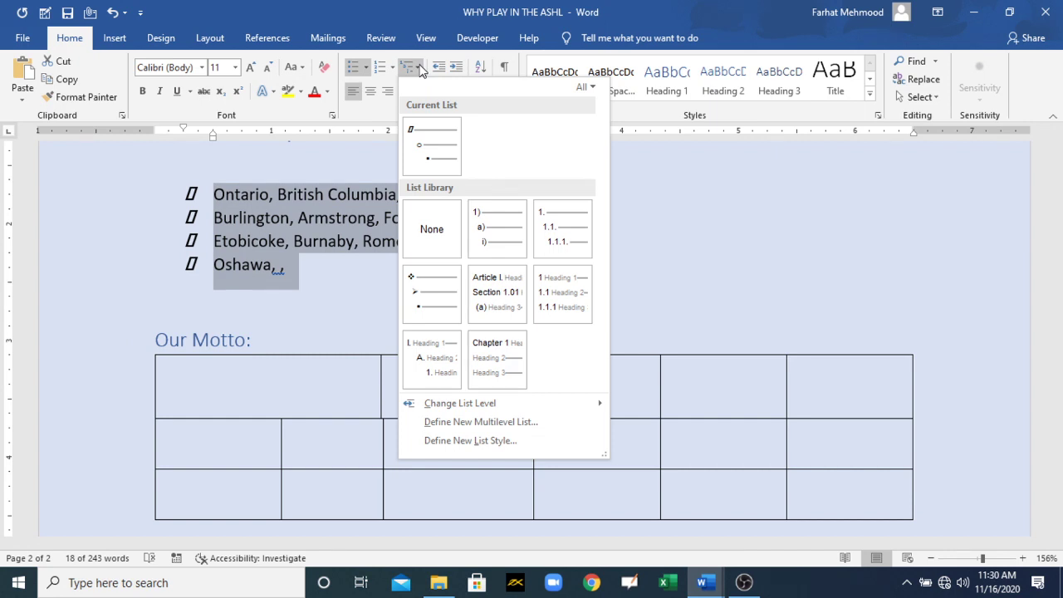
{"action": "left_click", "coordinate": [389, 154]}
{"action": "left_click", "coordinate": [392, 70]}
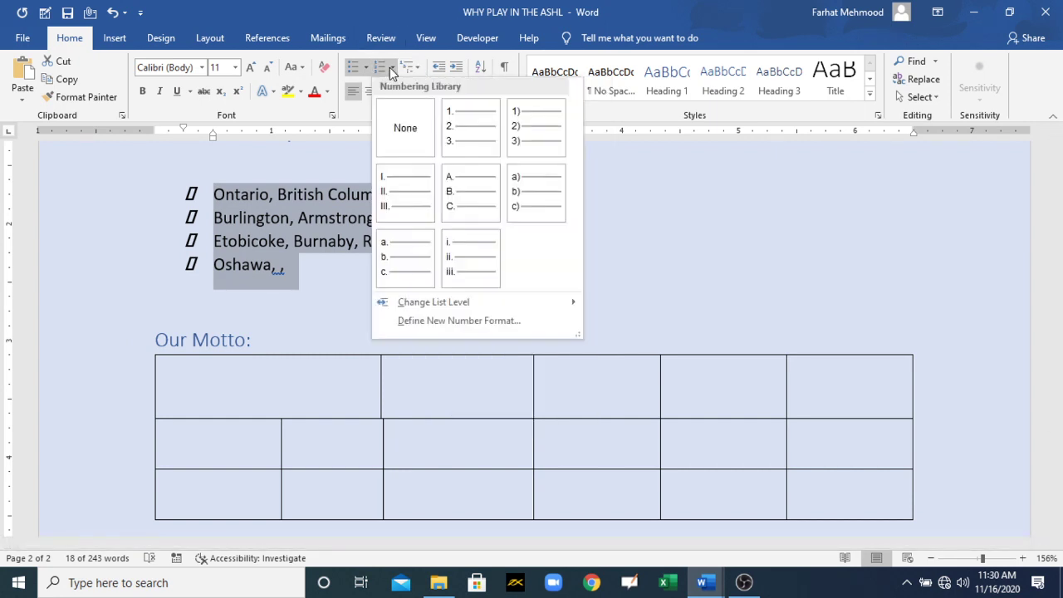
{"action": "left_click", "coordinate": [453, 124]}
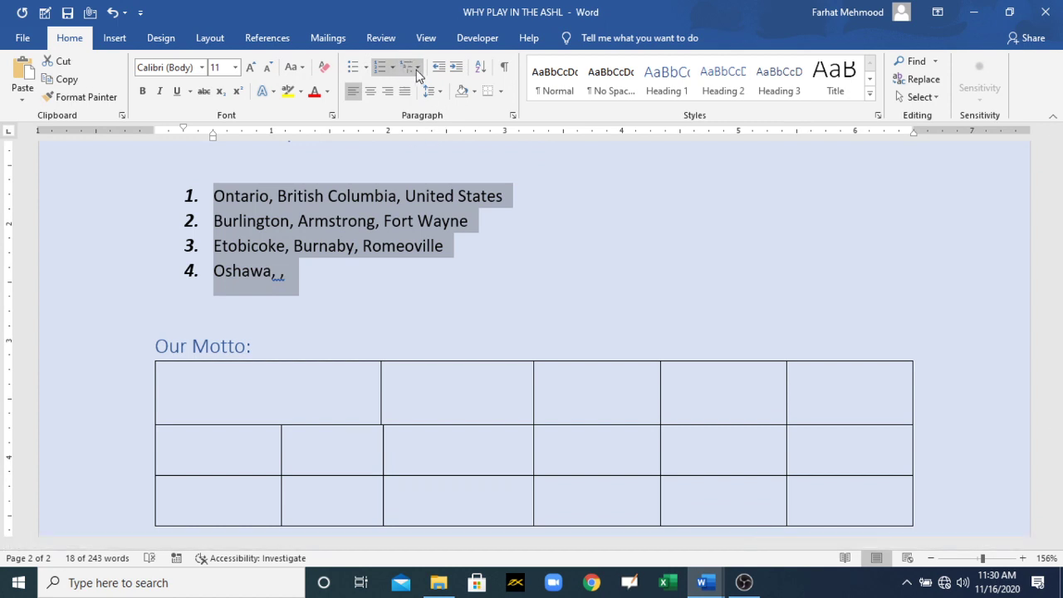
Apply the 1., 1.1., 1.1.1. multilevel style to the location list and remove the extra space before "Burlington"
{"action": "left_click", "coordinate": [290, 221]}
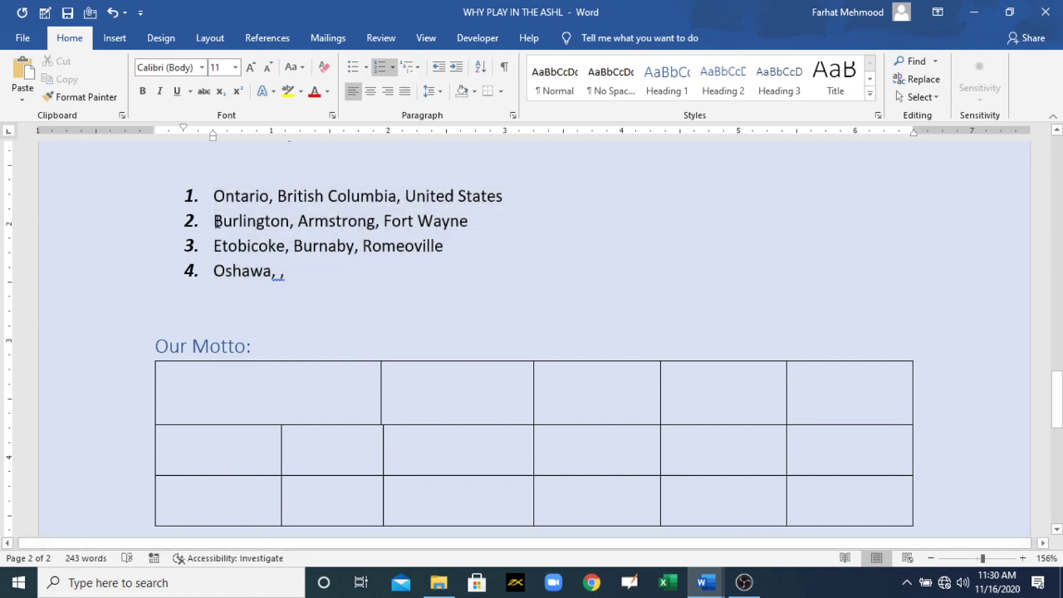
{"action": "left_click", "coordinate": [407, 67]}
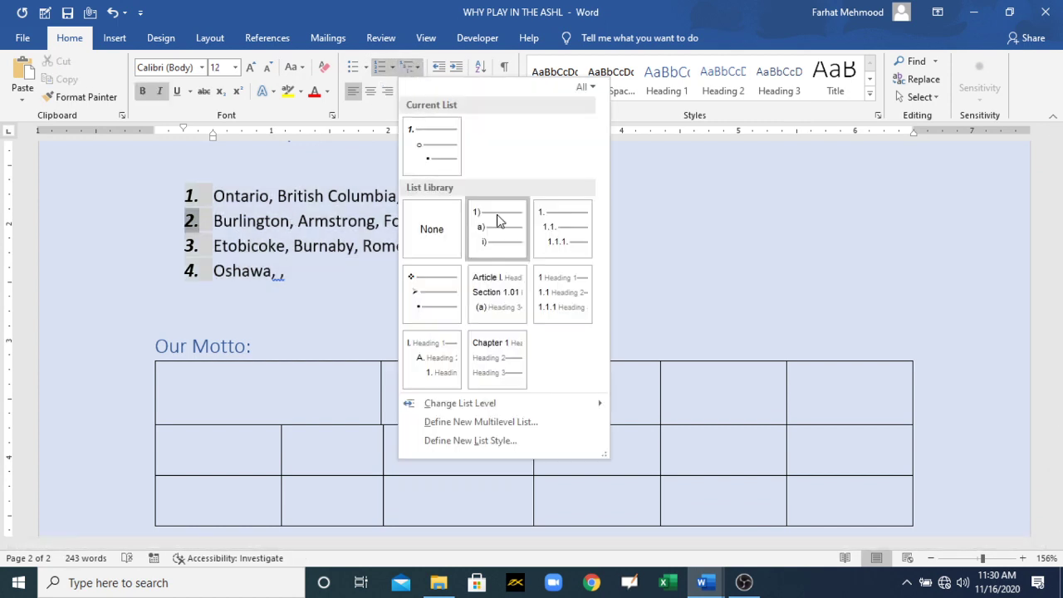
{"action": "left_click", "coordinate": [568, 239]}
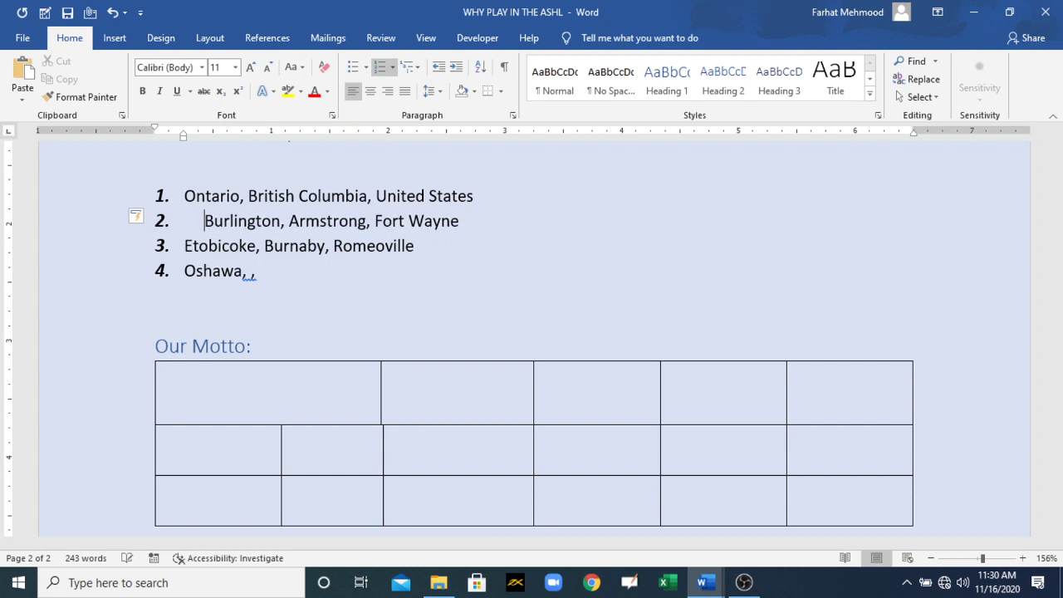
{"action": "key", "text": "BackSpace"}
{"action": "key", "text": "BackSpace"}
{"action": "key", "text": "BackSpace"}
{"action": "key", "text": "BackSpace"}
{"action": "key", "text": "BackSpace"}
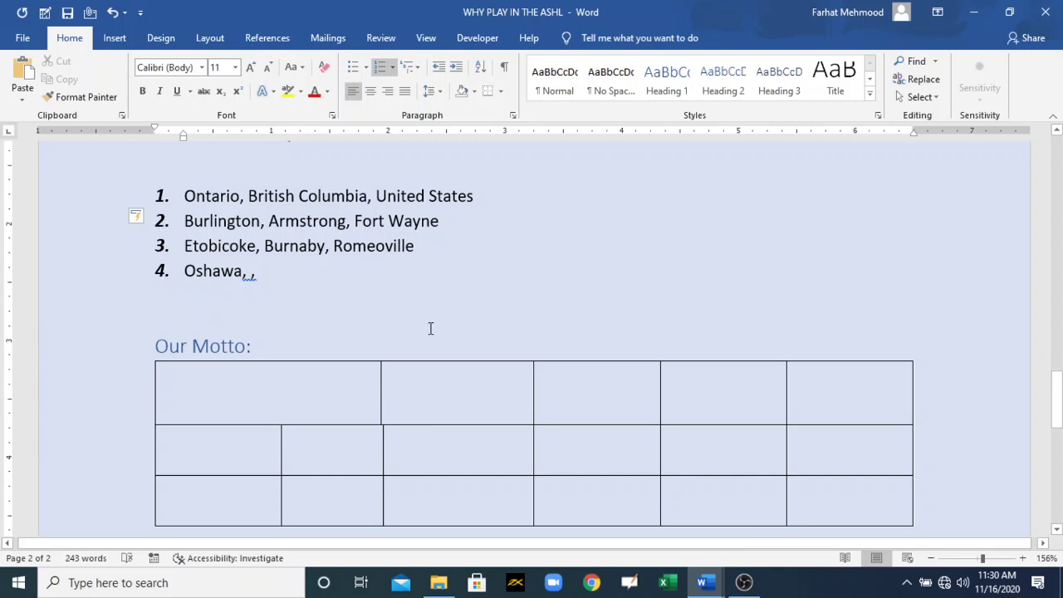
{"action": "left_click", "coordinate": [744, 583]}
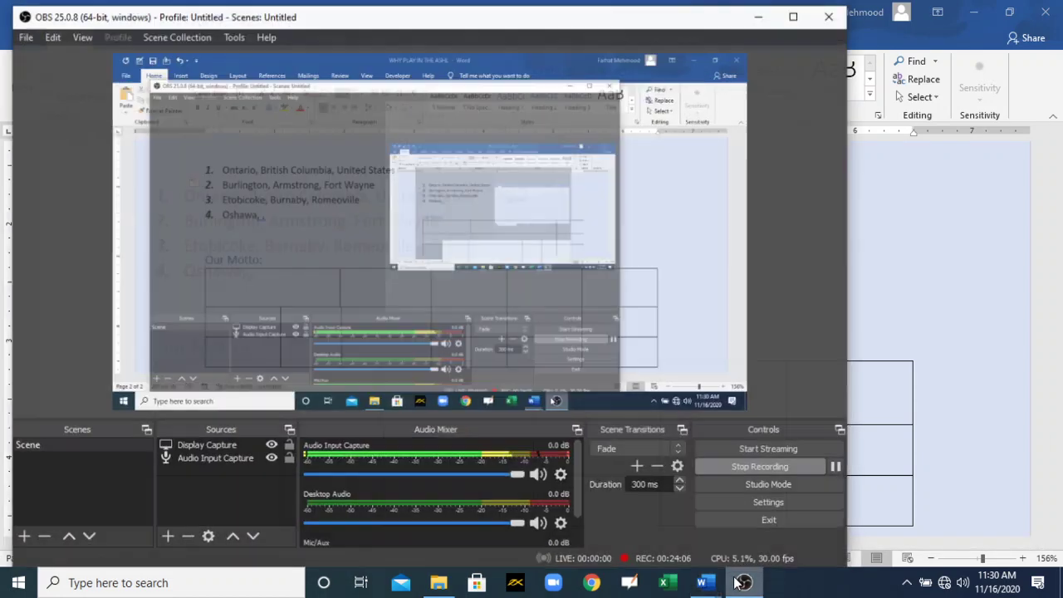